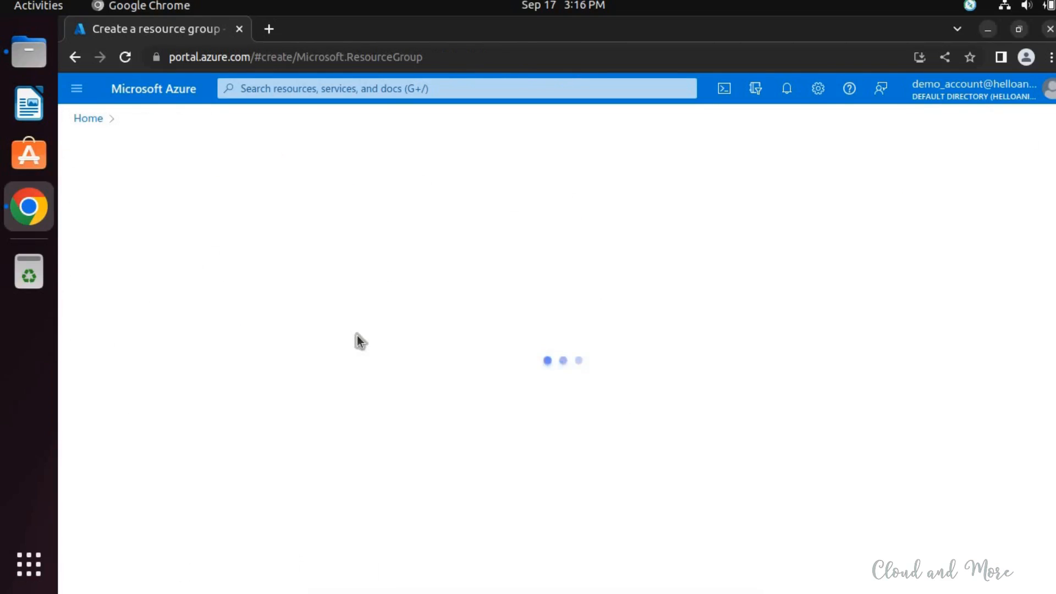
- Name the new resource group demovm and set its region to (Asia Pacific) Central India
click(355, 338)
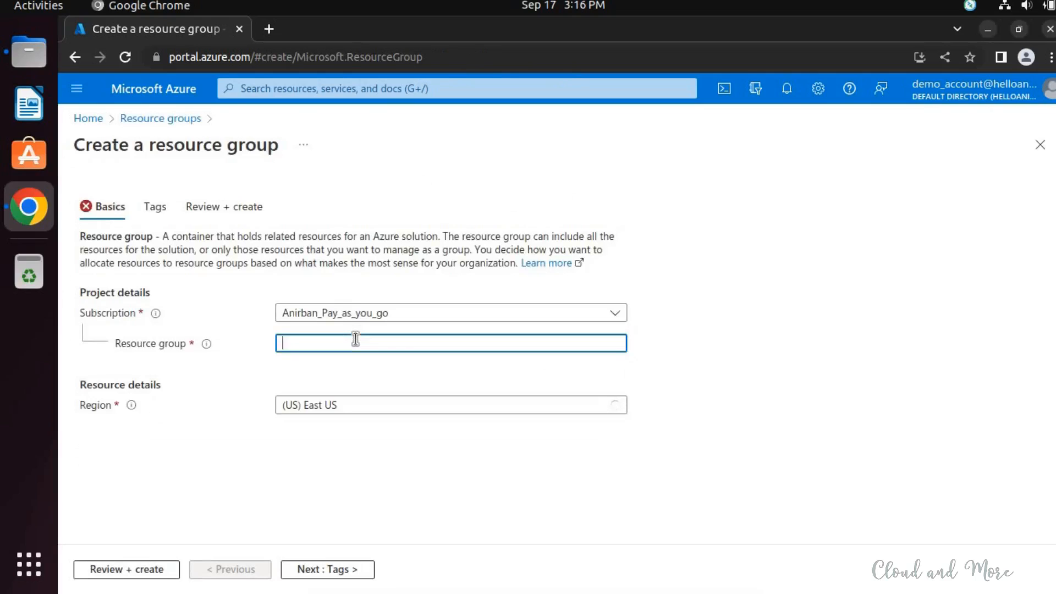
text(demovm)
key(Tab)
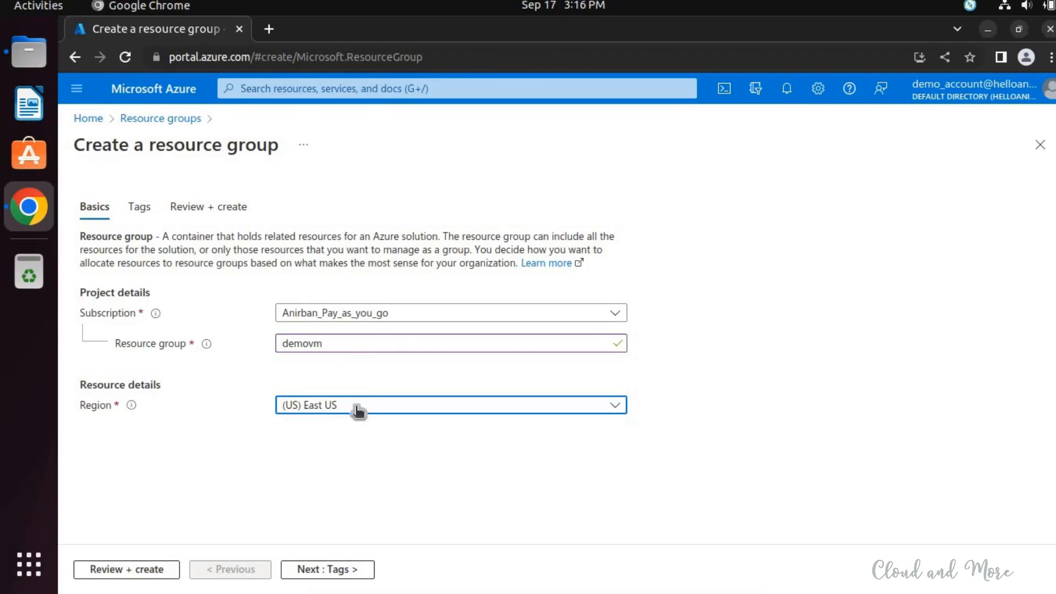
click(358, 408)
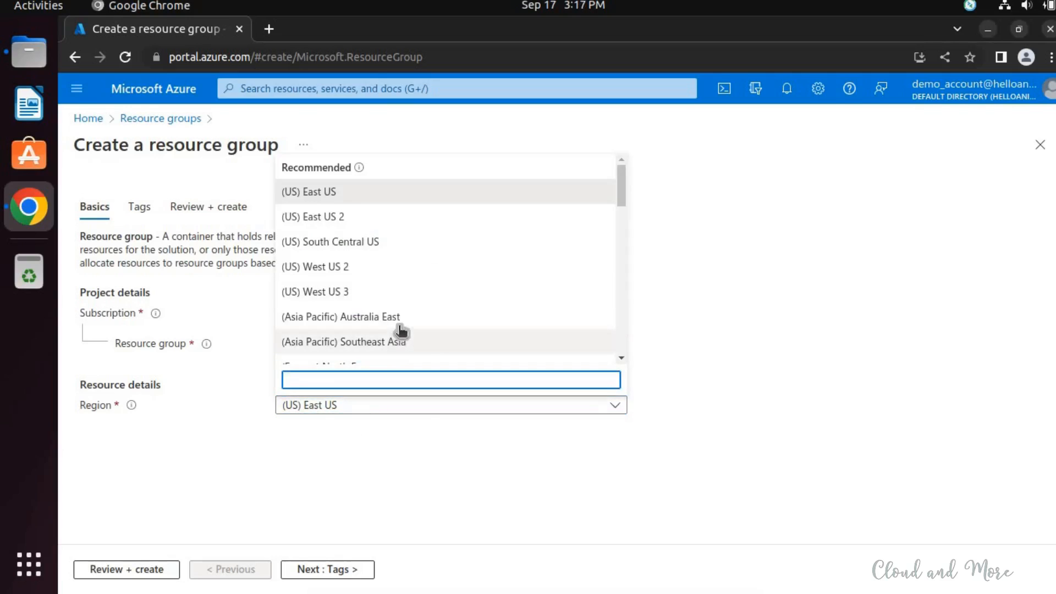
scroll(401, 330, down, 1)
scroll(401, 331, down, 5)
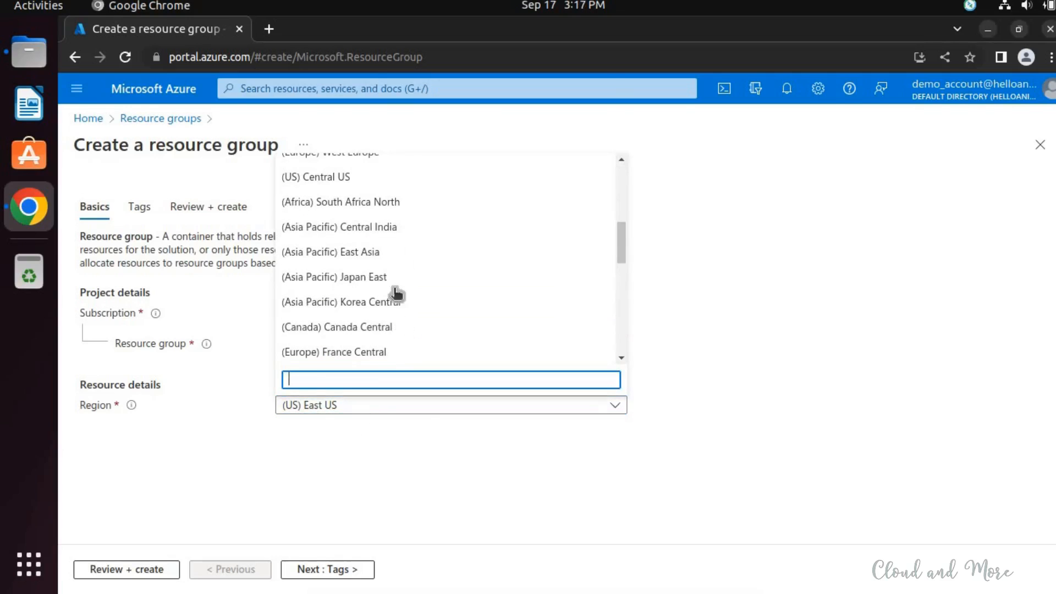
click(394, 228)
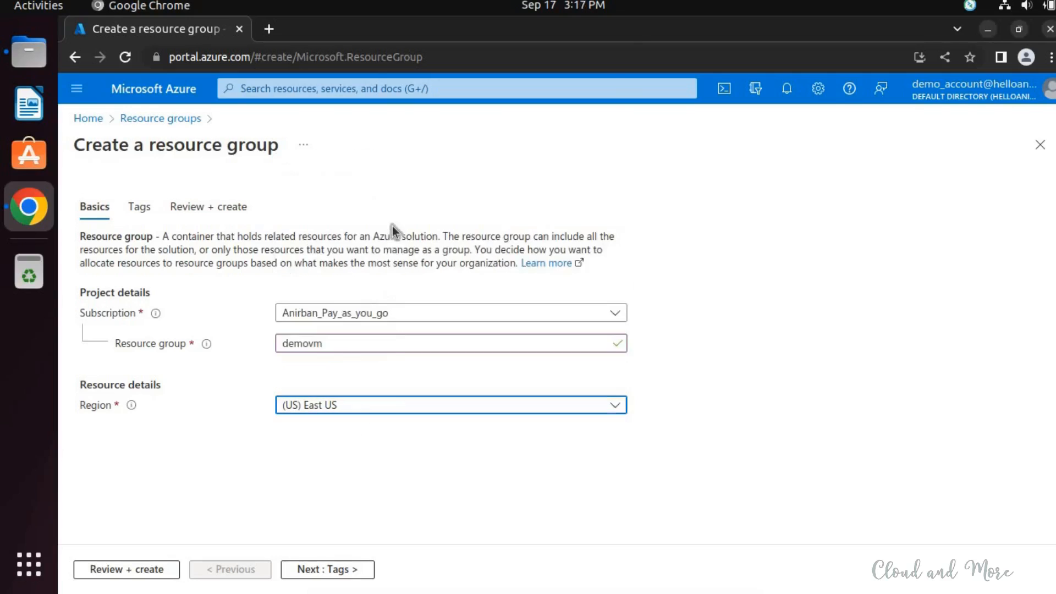
- Create the demovm resource group without any tags and open it
click(312, 571)
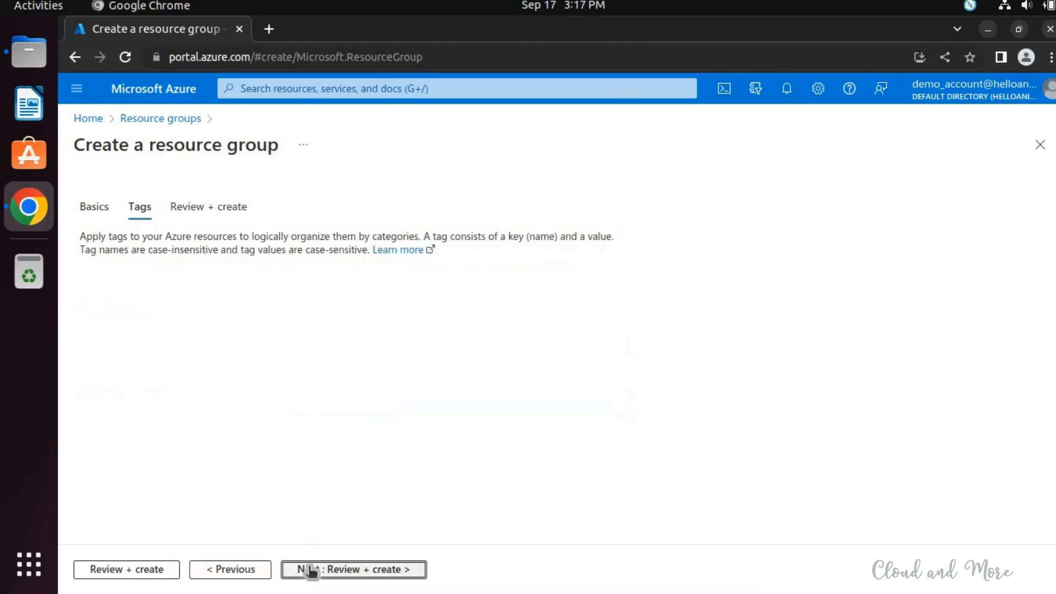
click(350, 572)
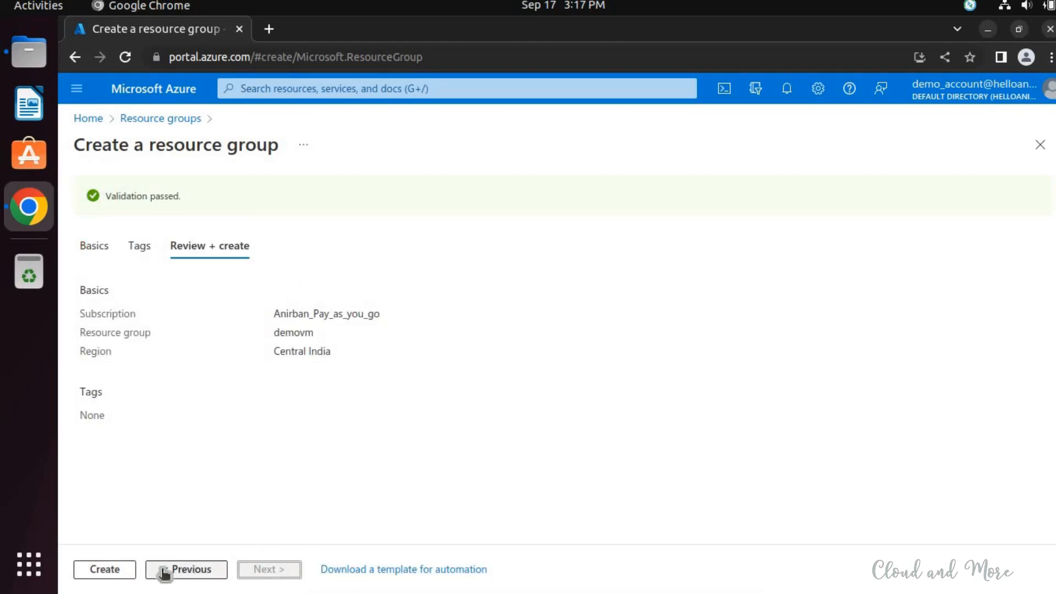
click(92, 571)
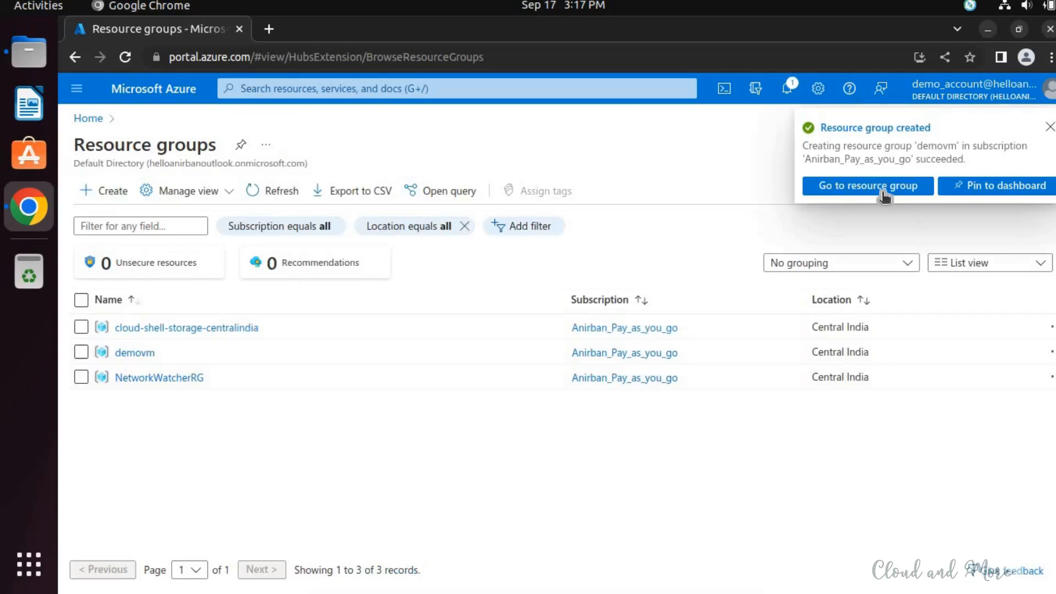
click(814, 190)
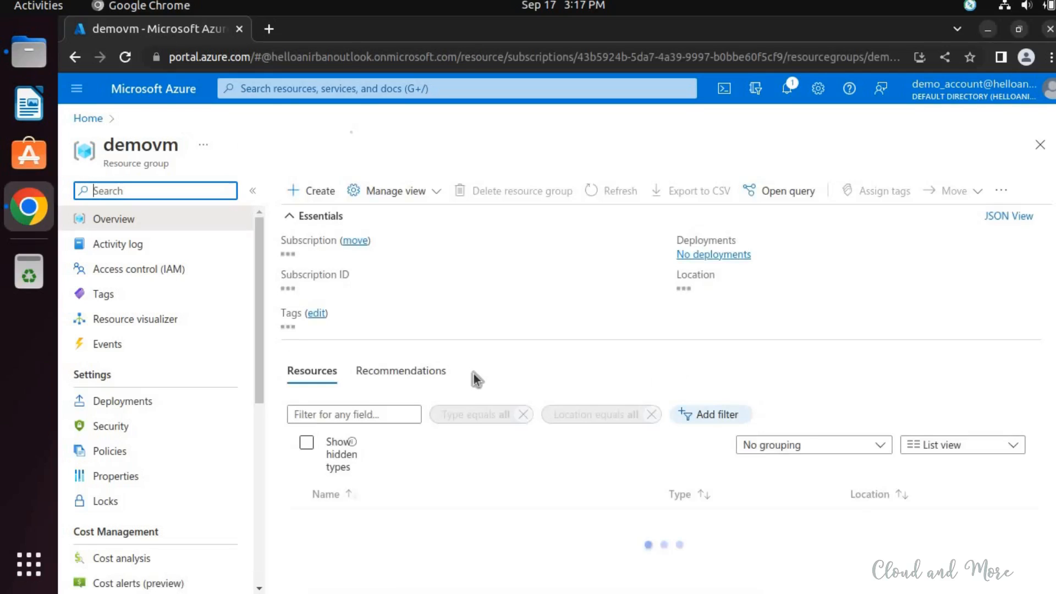
- Find the Microsoft Virtual machine service in the Marketplace from the demovm resource group and start creating one
click(318, 217)
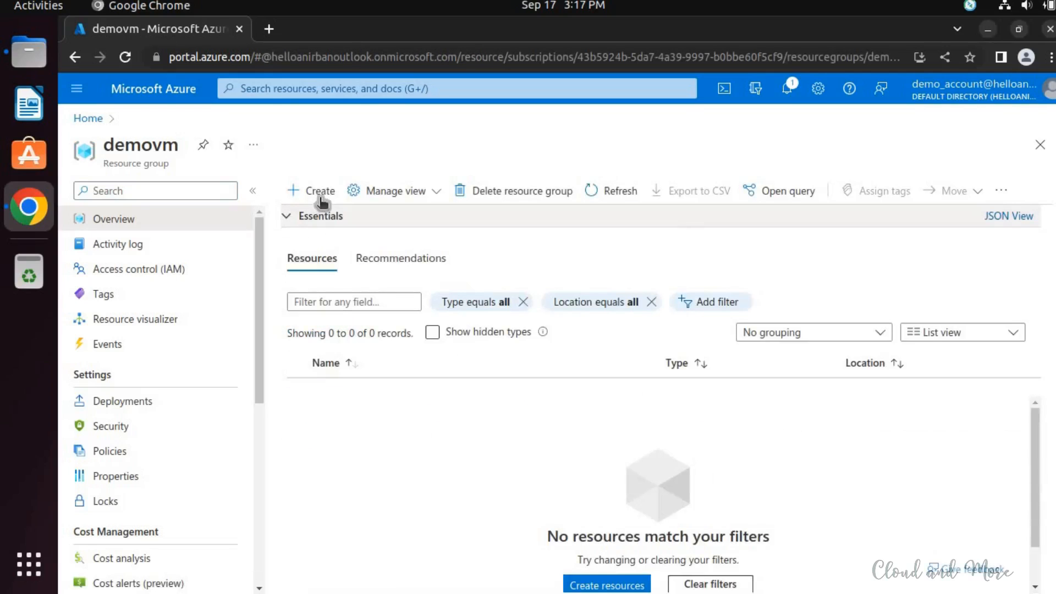
click(320, 192)
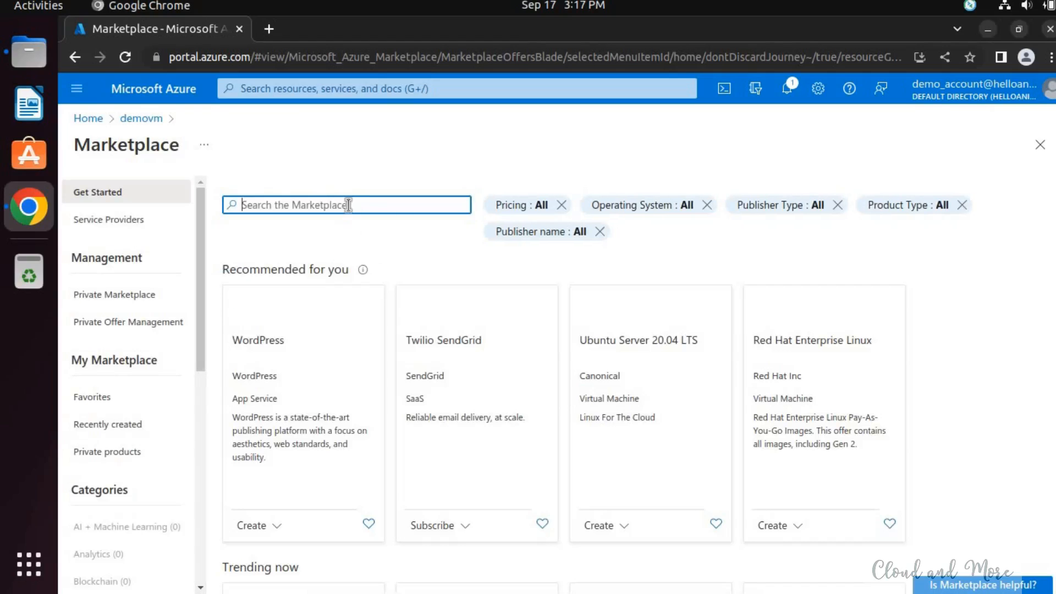
text(virtual ma)
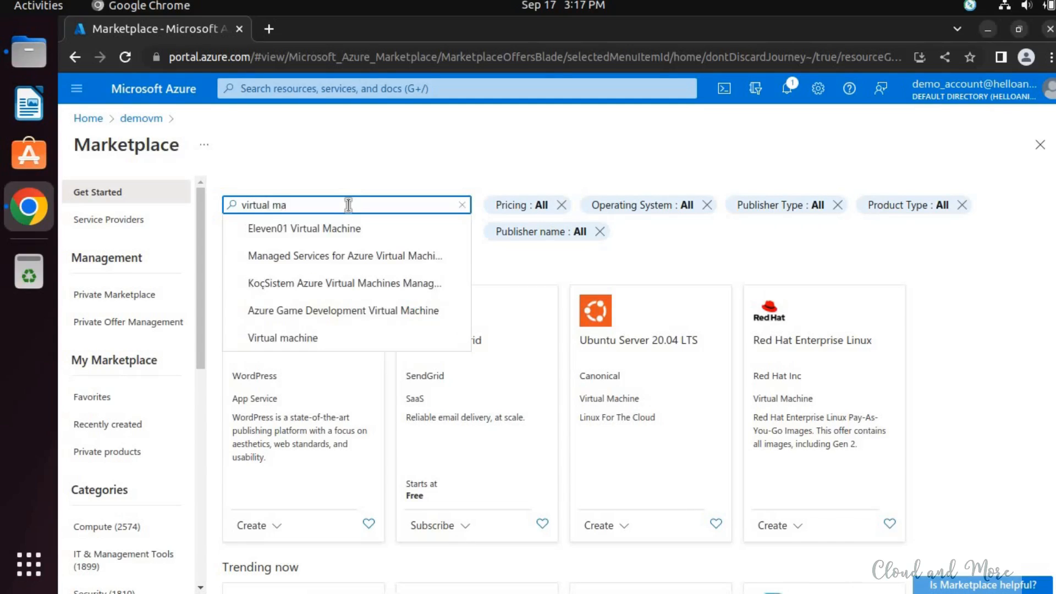
click(317, 338)
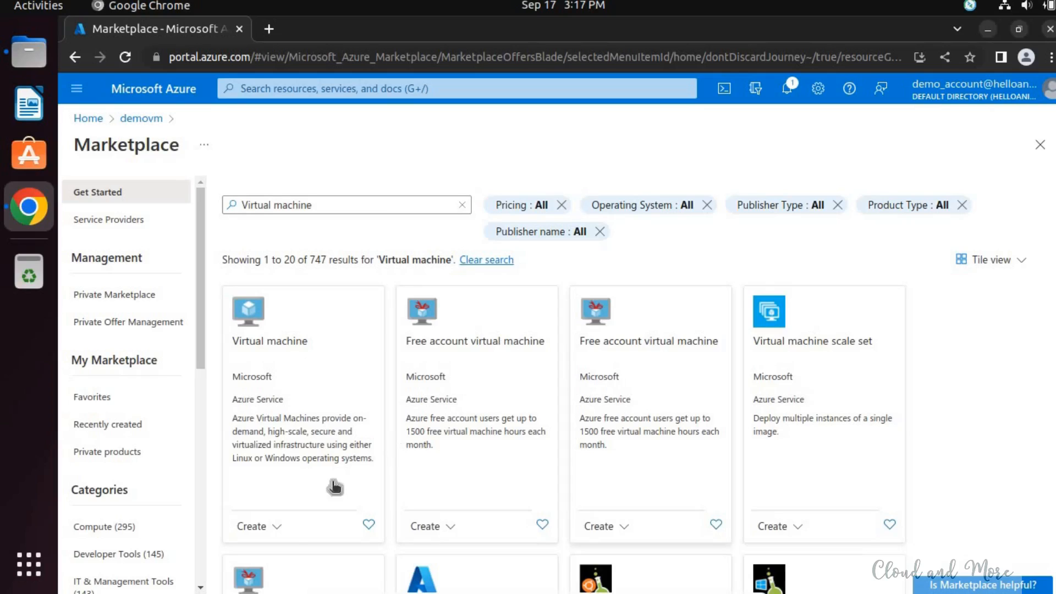
click(251, 529)
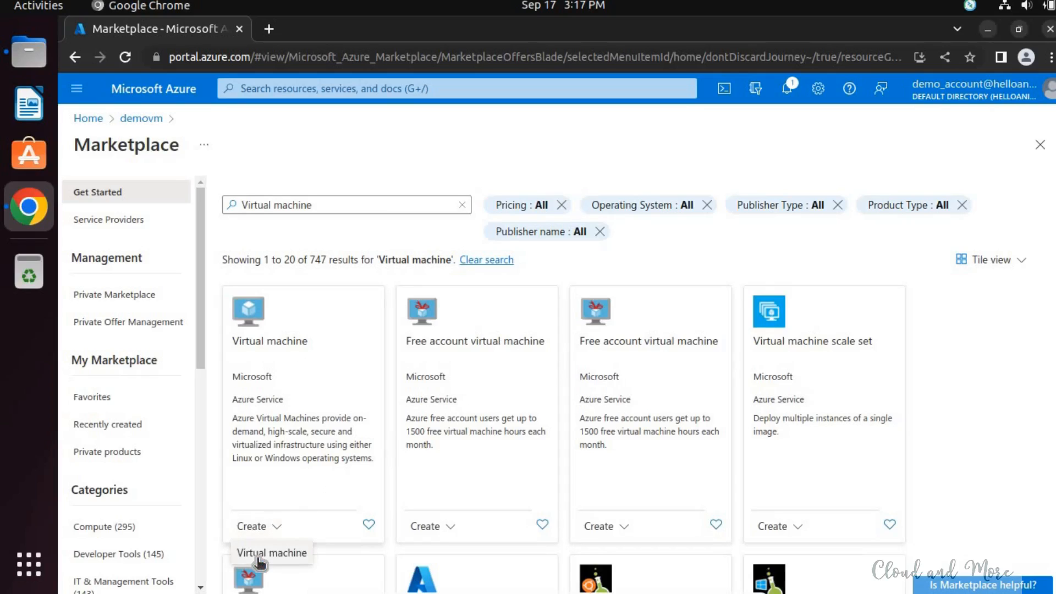
click(254, 555)
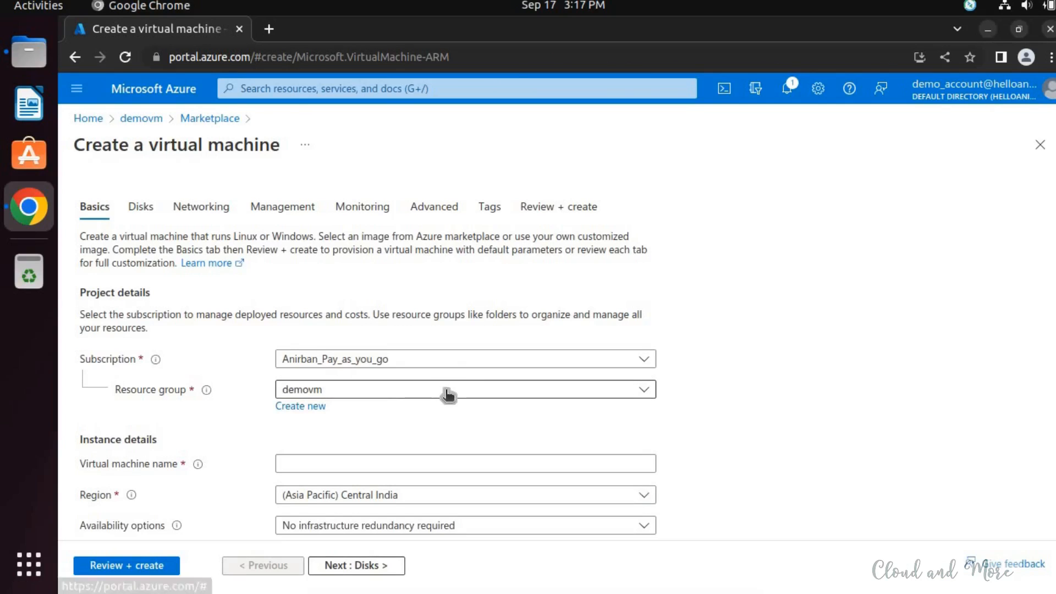
- Assign the virtual machine to the demovm resource group and name the machine demovm
click(556, 390)
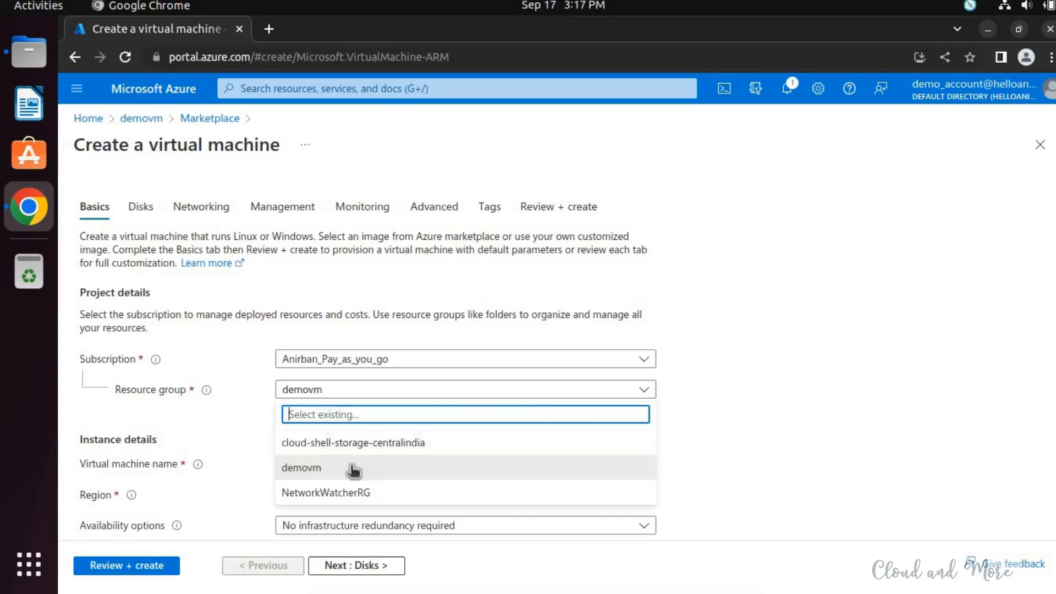
click(321, 469)
scroll(770, 391, down, 1)
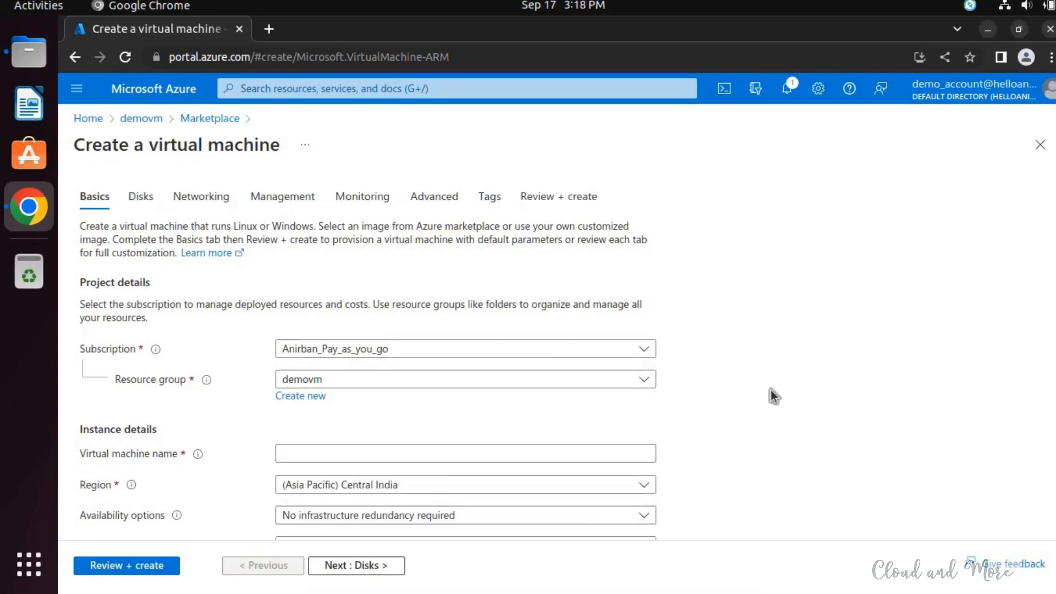
click(358, 421)
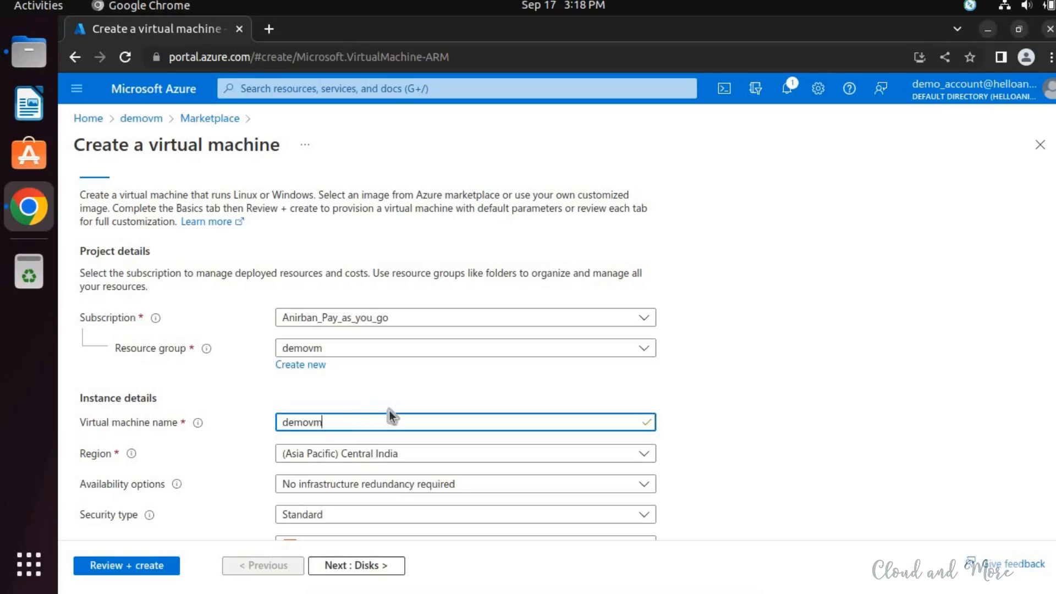
click(767, 446)
- Choose No infrastructure redundancy required as the availability option and Standard as the security type
scroll(708, 478, down, 2)
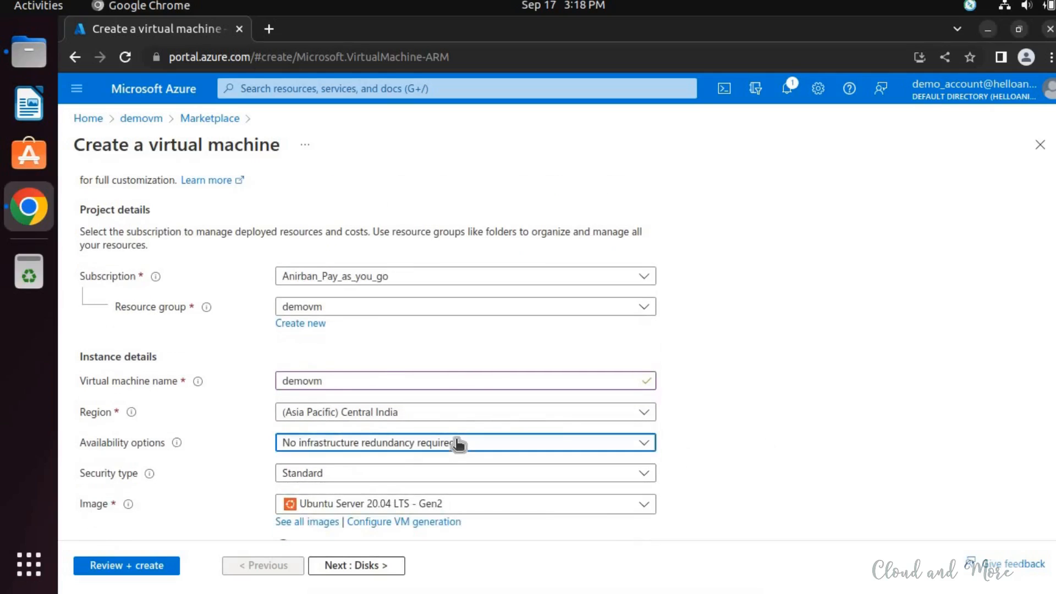
click(457, 444)
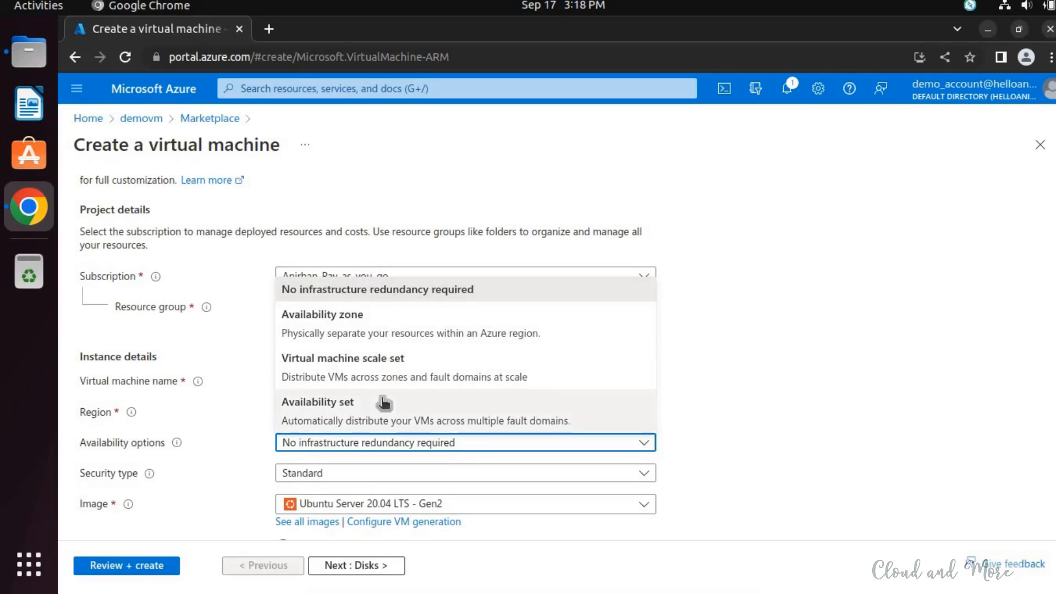
click(391, 293)
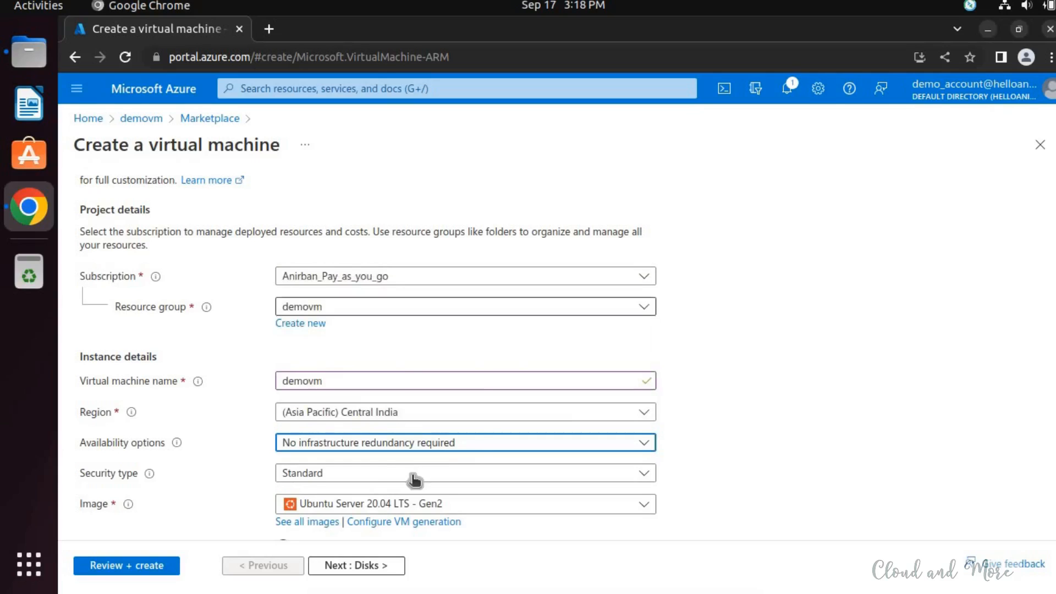
click(379, 478)
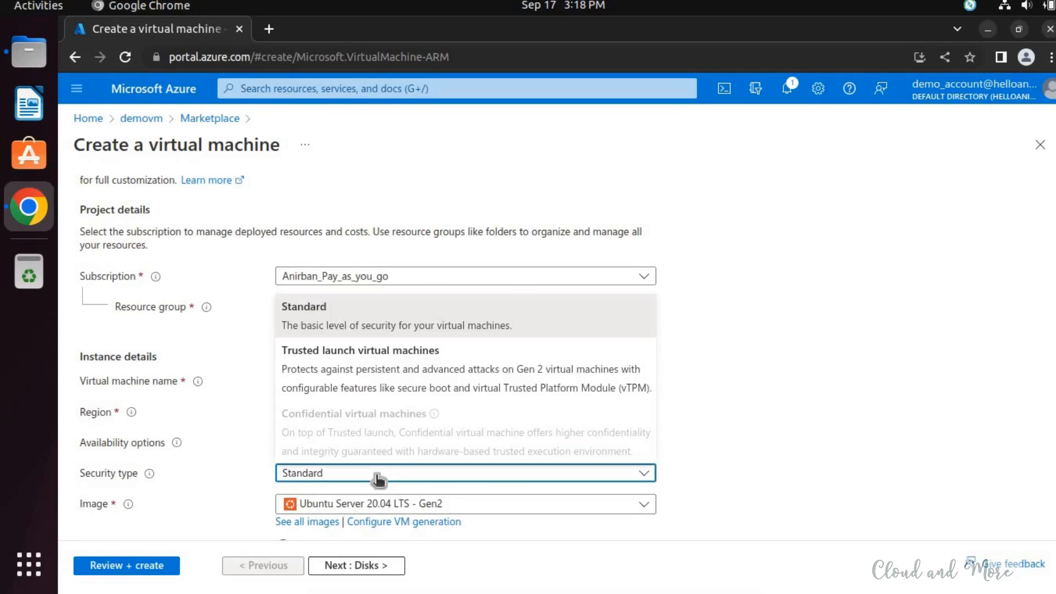
click(413, 323)
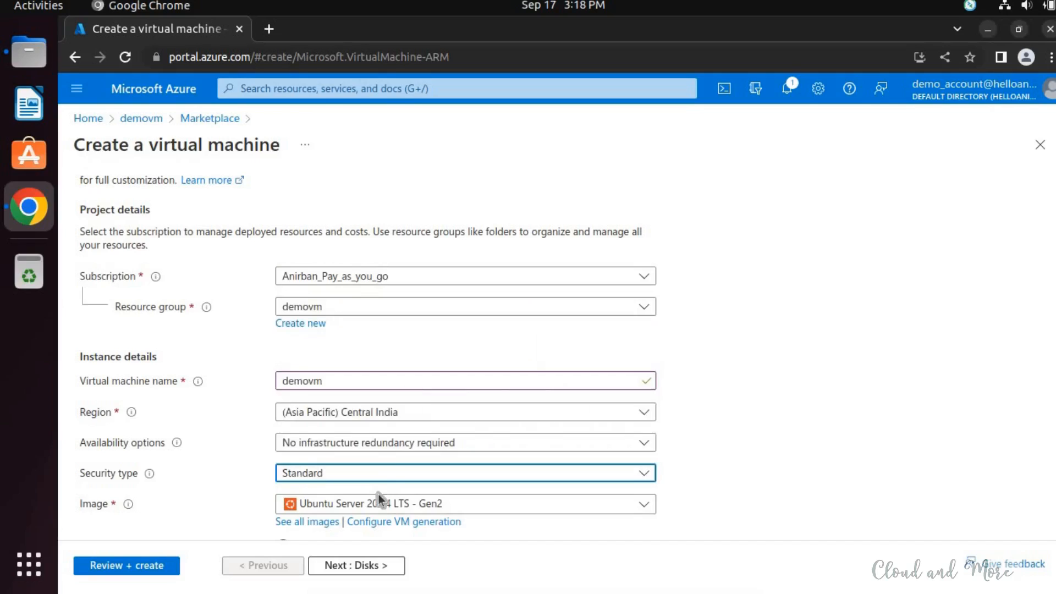
- Open the full list of virtual machine images and examine the offerings, including the Ubuntu Server 20.04 LTS variants
click(316, 522)
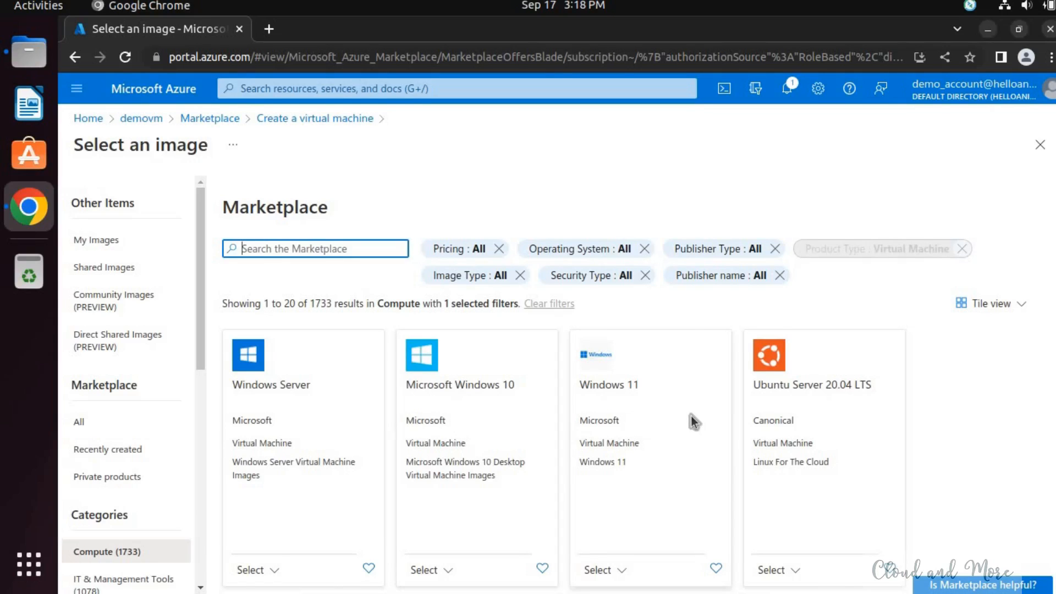
scroll(691, 409, down, 3)
scroll(694, 405, down, 3)
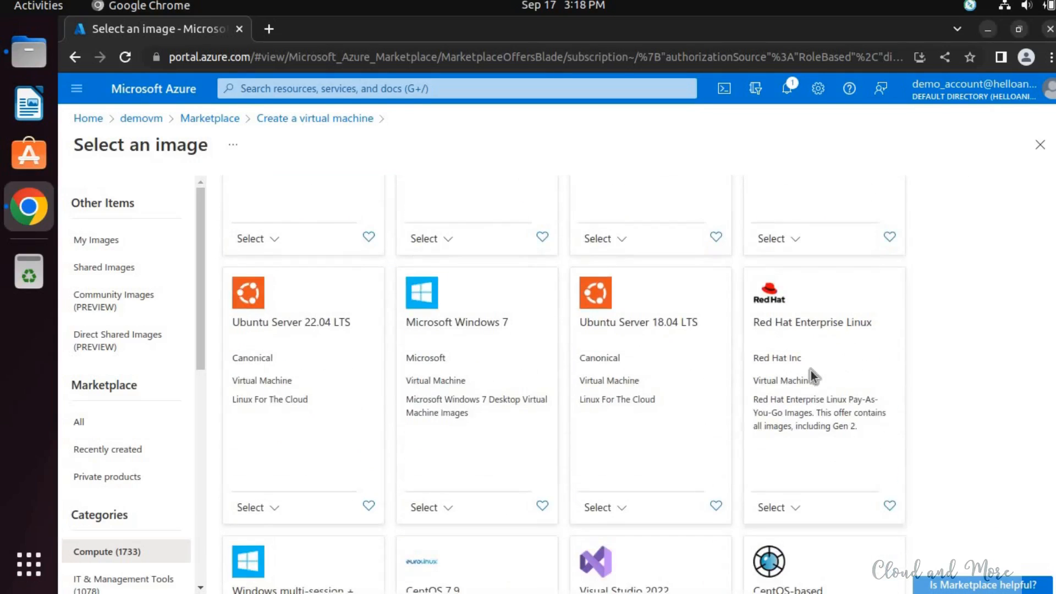
scroll(811, 371, down, 1)
scroll(502, 344, up, 1)
scroll(500, 347, up, 2)
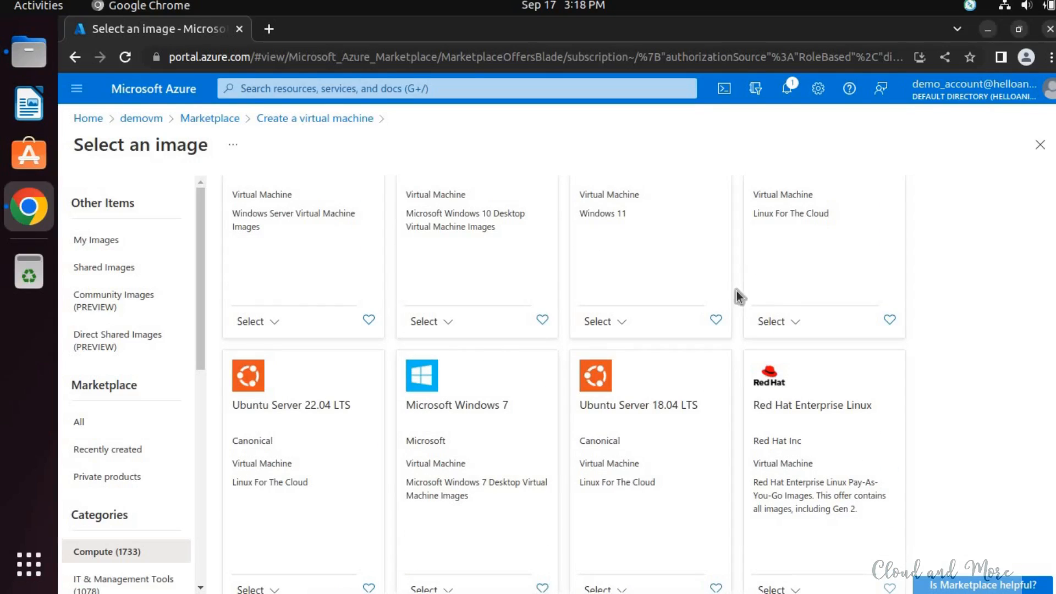
scroll(792, 313, up, 3)
scroll(791, 330, up, 1)
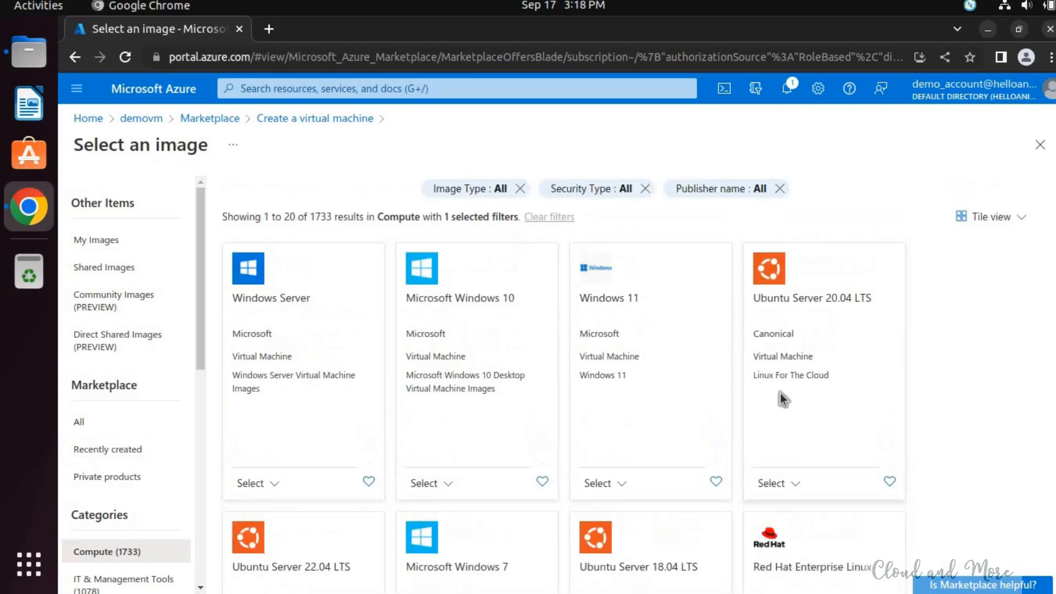
click(773, 487)
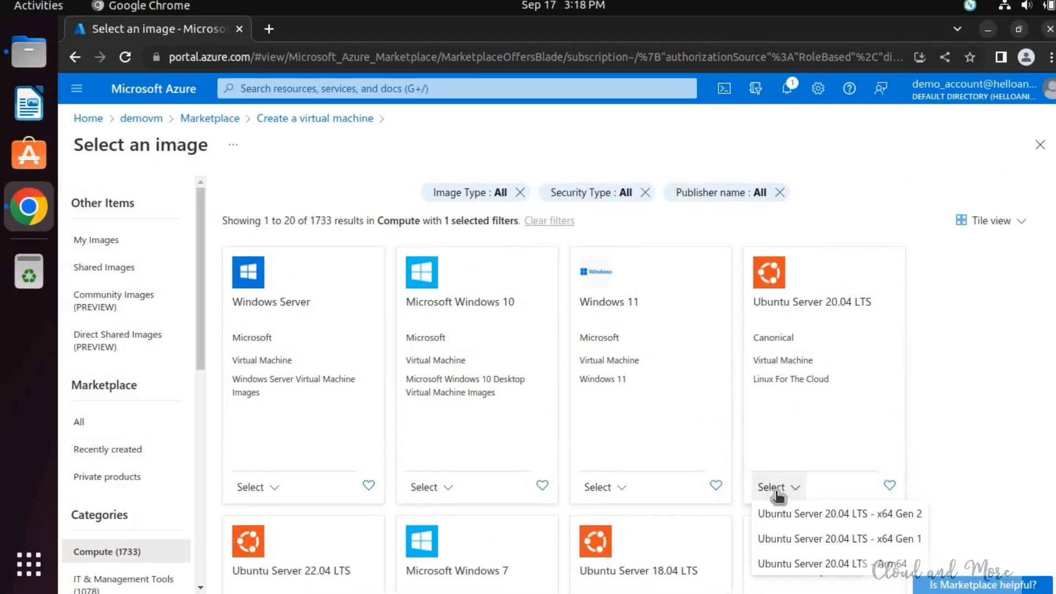
click(977, 375)
- Select the Ubuntu Server 22.04 LTS Gen2 image for the virtual machine
scroll(325, 415, down, 4)
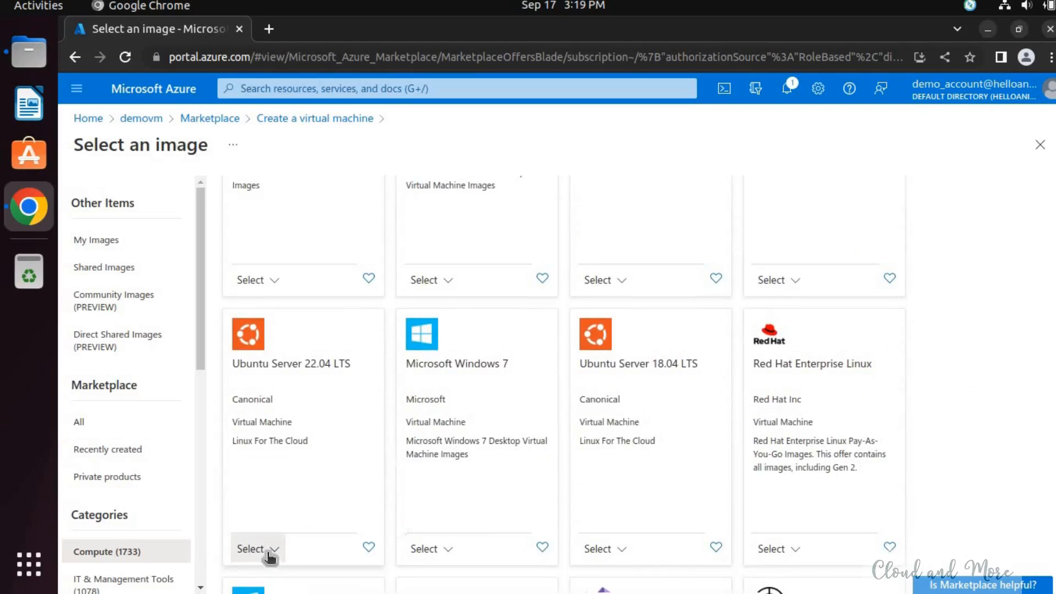
click(270, 550)
click(315, 477)
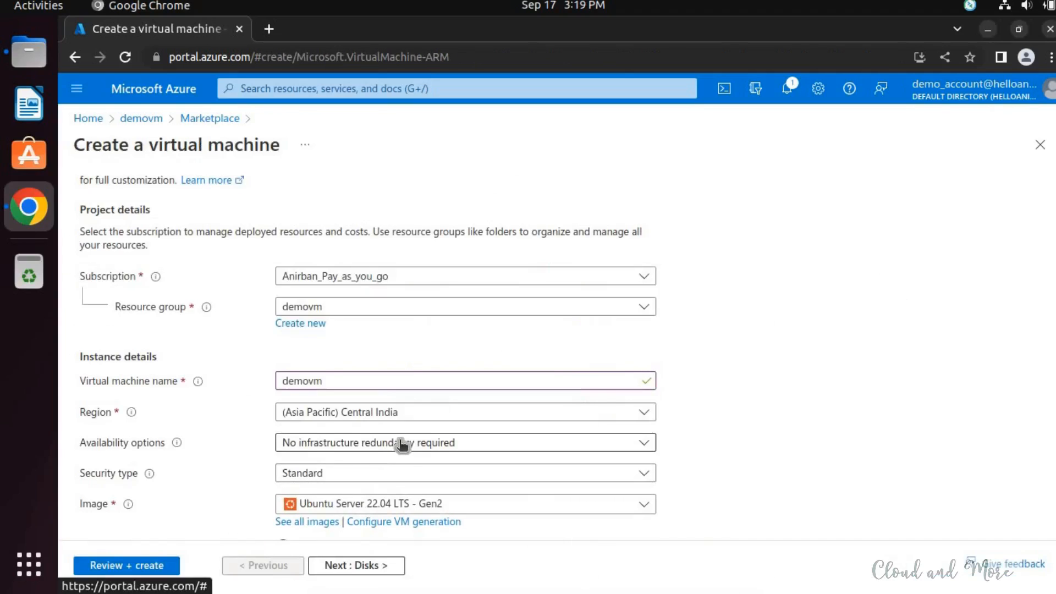
- Enable running the virtual machine with the Azure Spot discount
scroll(473, 457, down, 3)
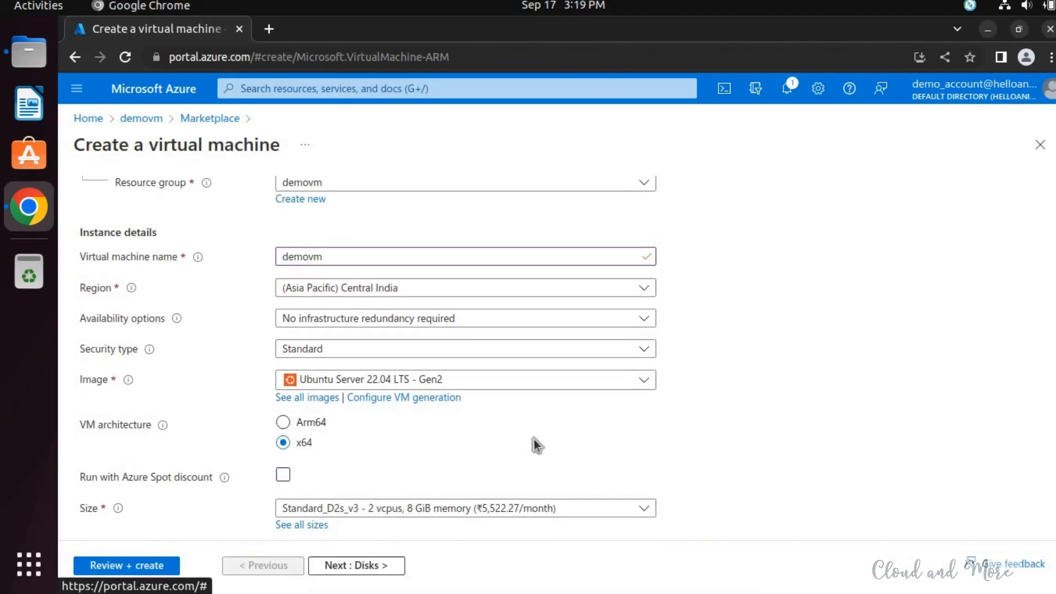
scroll(534, 439, down, 2)
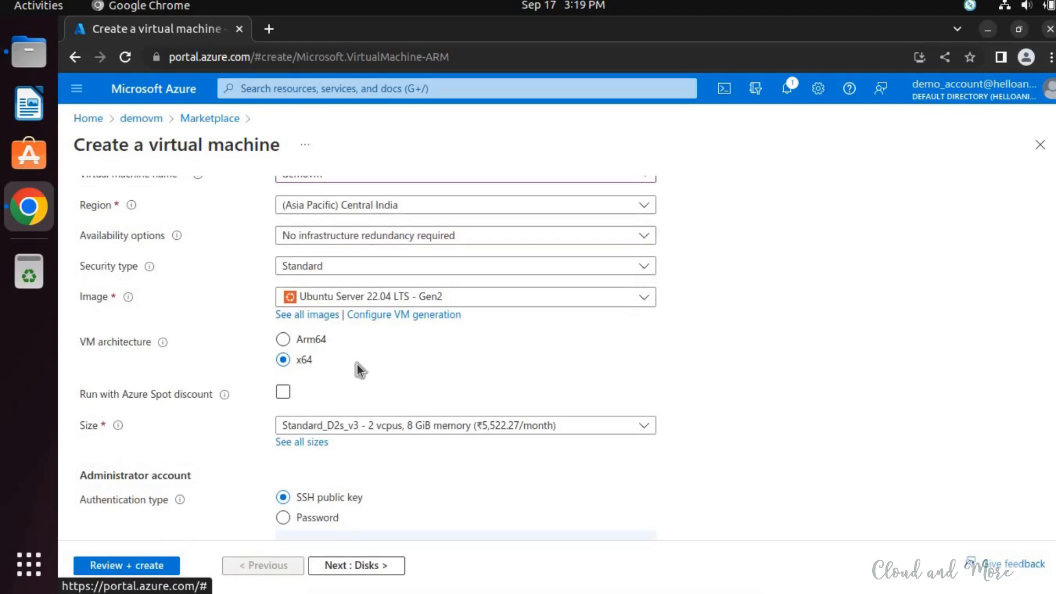
scroll(372, 352, down, 1)
click(374, 354)
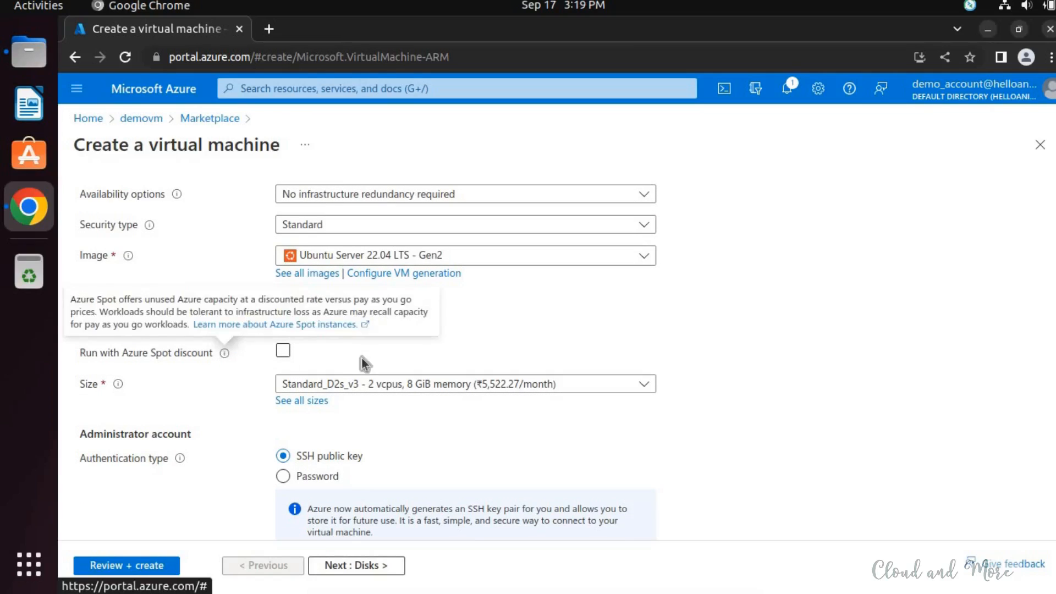
click(286, 354)
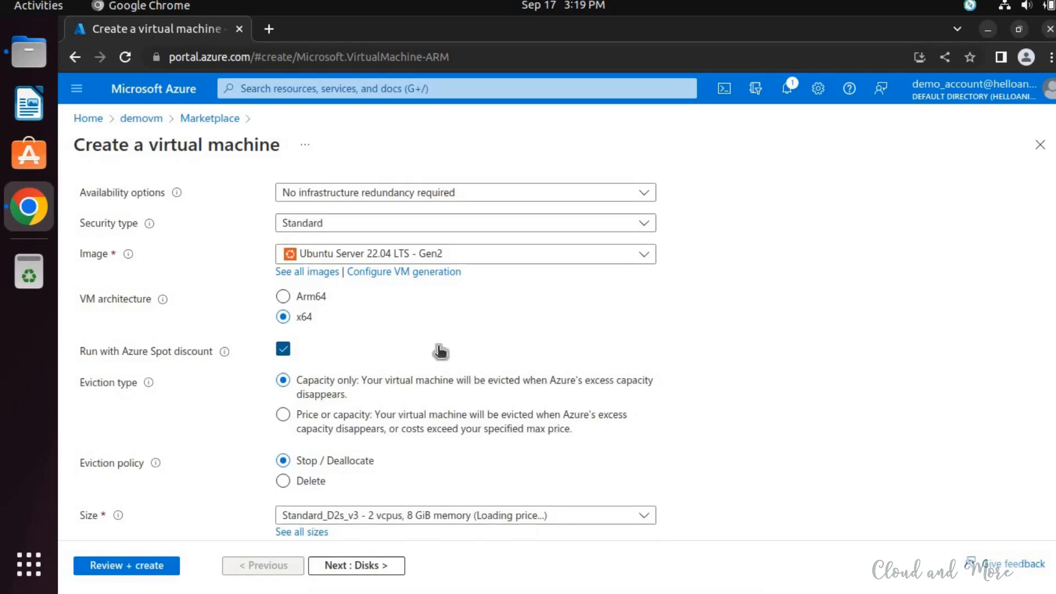
scroll(438, 349, down, 1)
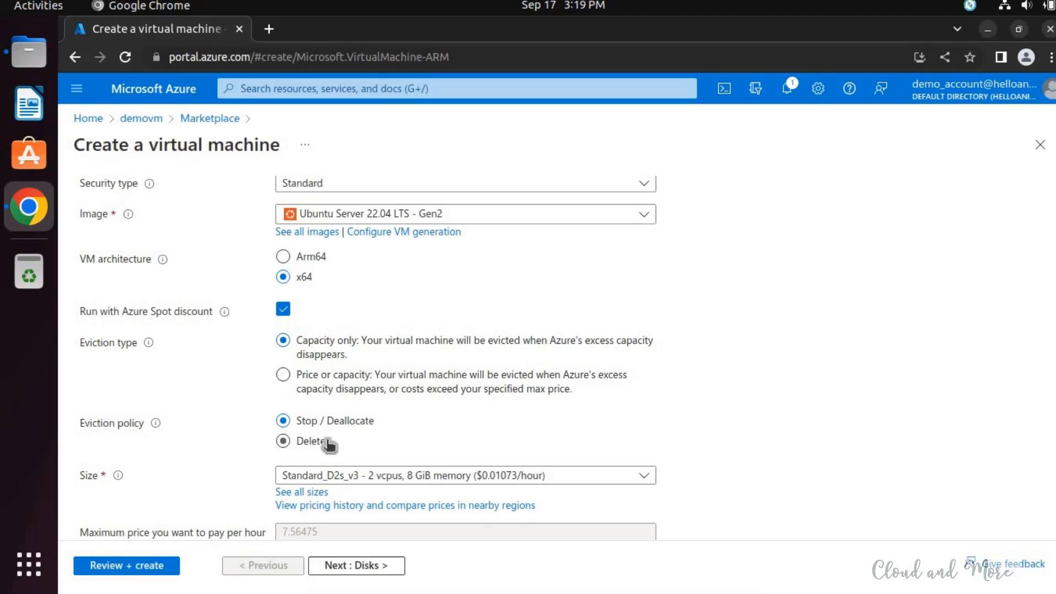
- Try the Price or capacity and Capacity only eviction types, and turn off the Azure Spot discount for the virtual machine
click(357, 380)
click(370, 348)
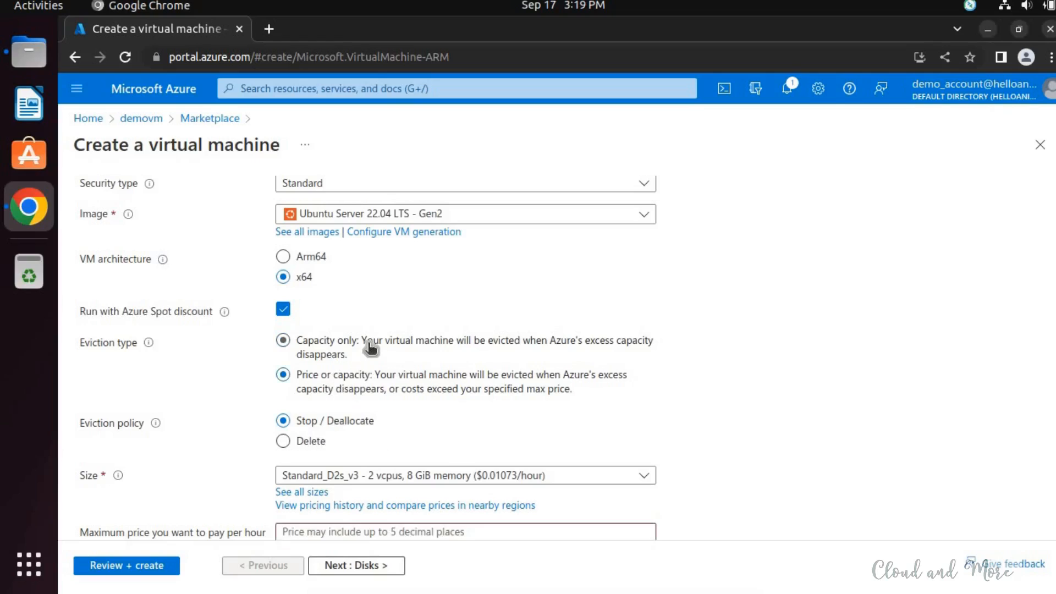
click(283, 311)
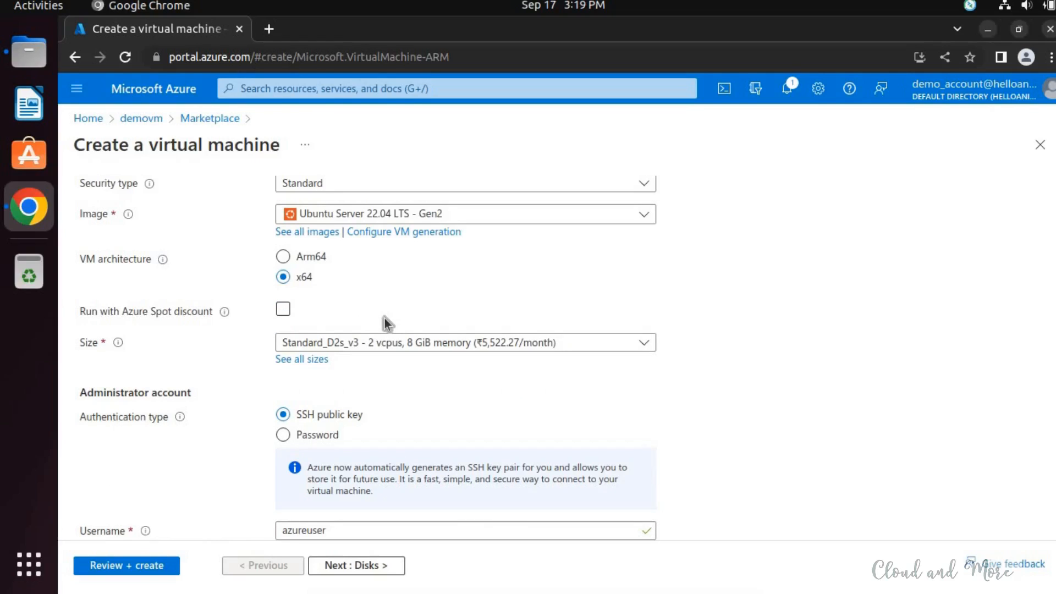
- Open the full list of virtual machine sizes and examine their specifications
scroll(396, 321, down, 3)
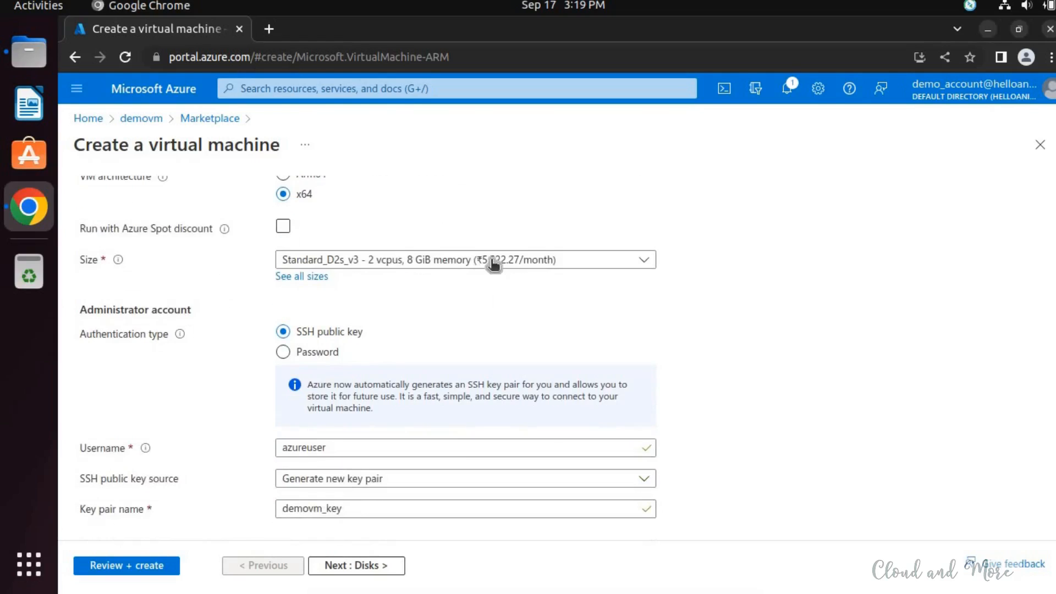
click(493, 262)
click(296, 295)
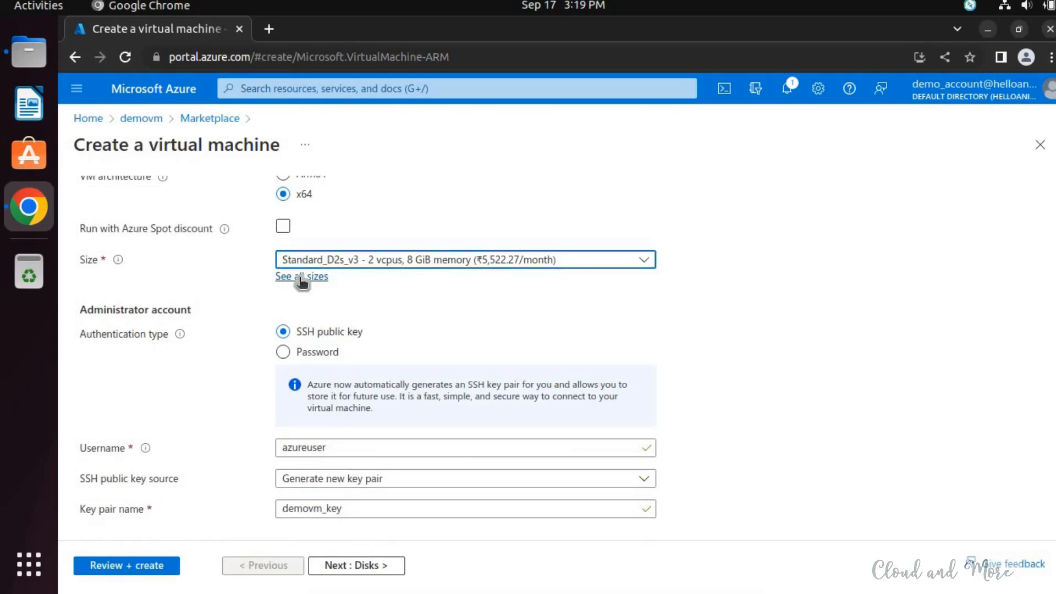
click(301, 277)
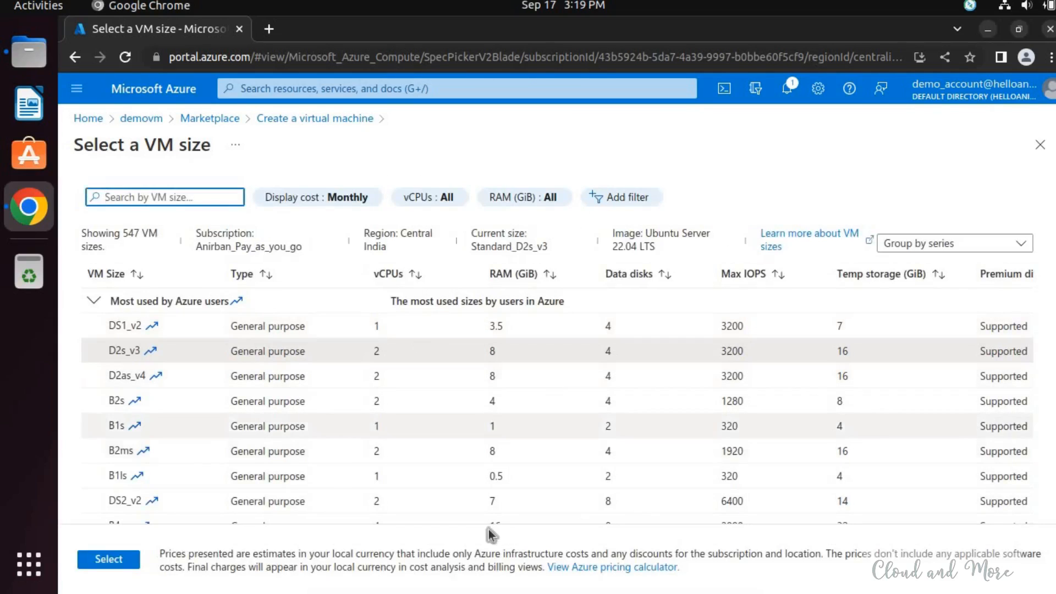
click(620, 413)
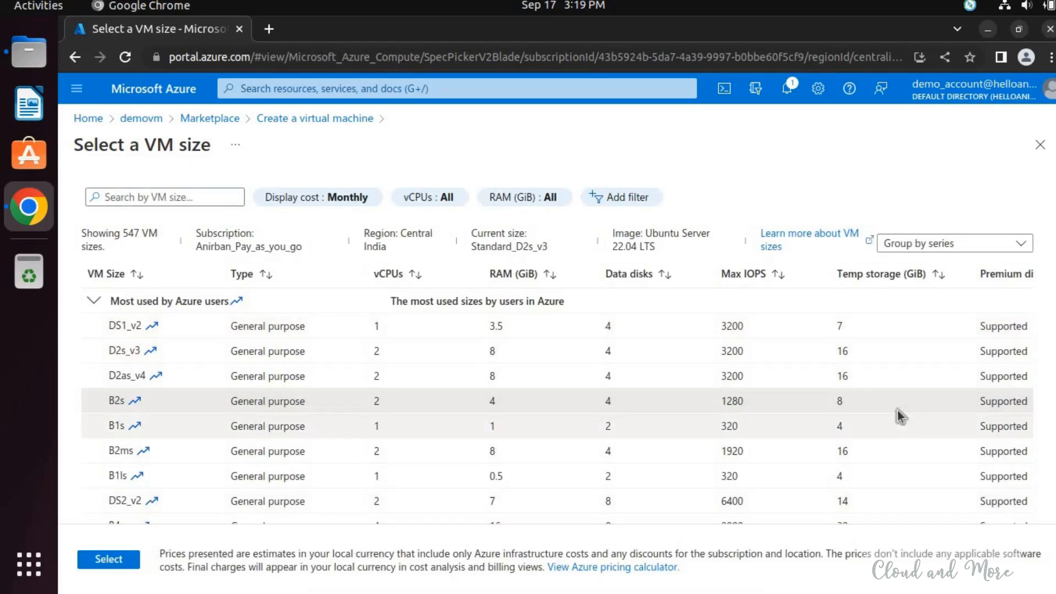
drag(1022, 406, 987, 426)
click(1022, 414)
click(1024, 421)
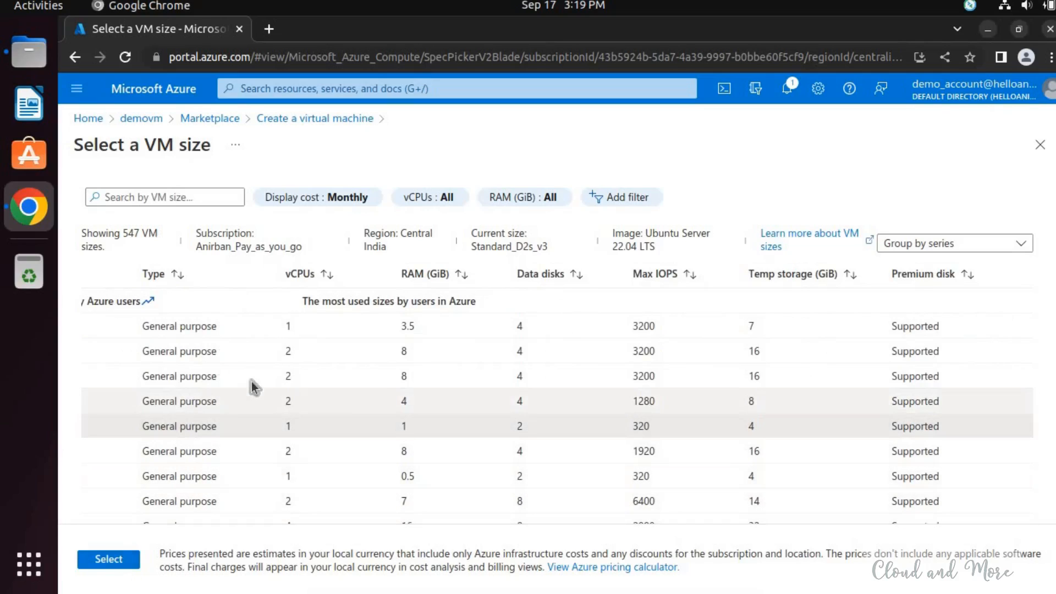
- Sort the sizes by vCPUs and then by RAM, and select the B2ms size with 2 vCPUs and 8 GiB memory
click(307, 277)
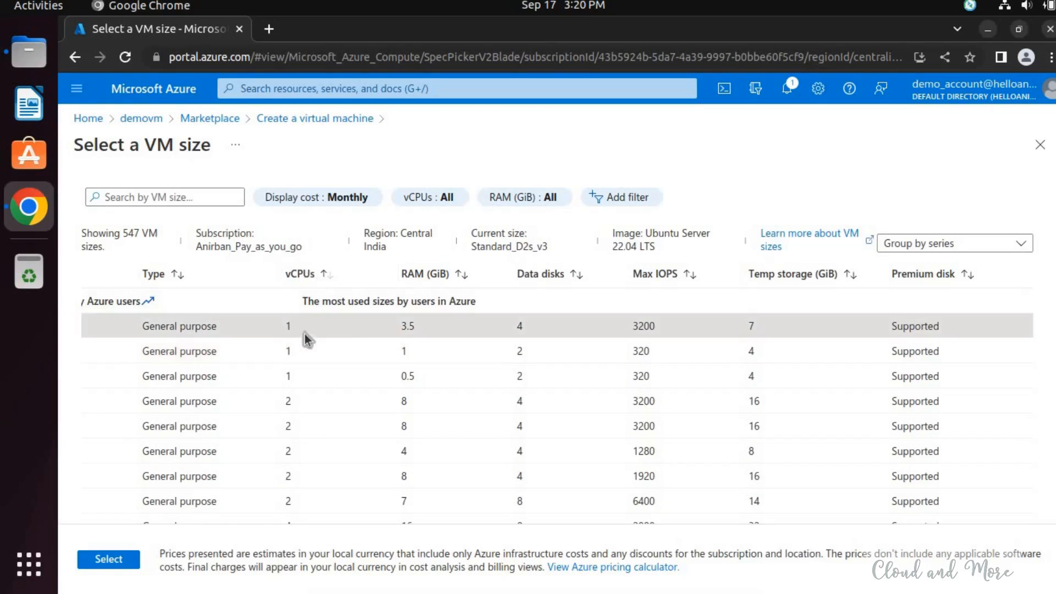
click(470, 275)
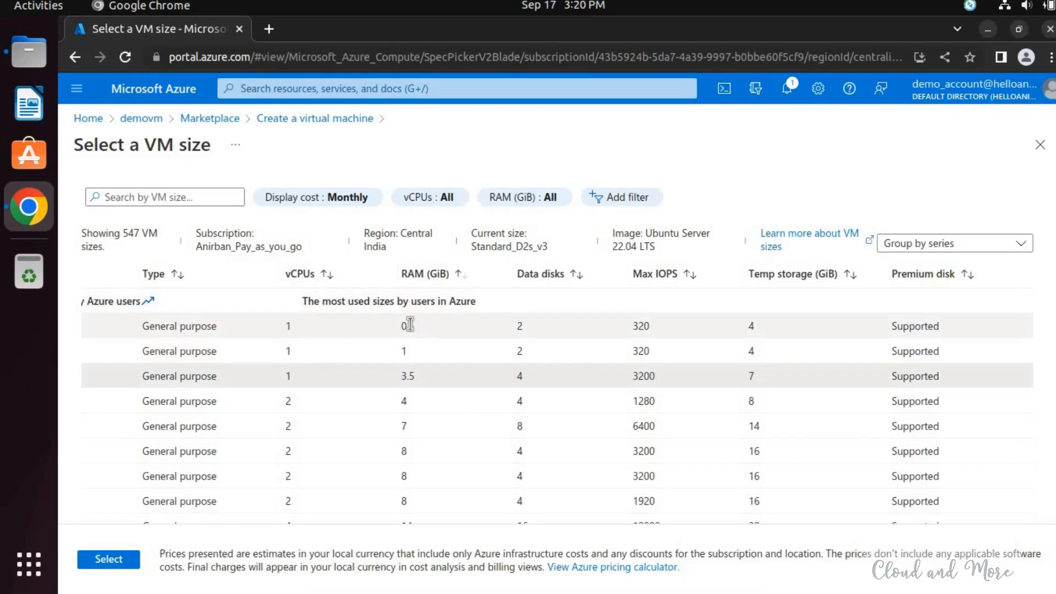
click(410, 324)
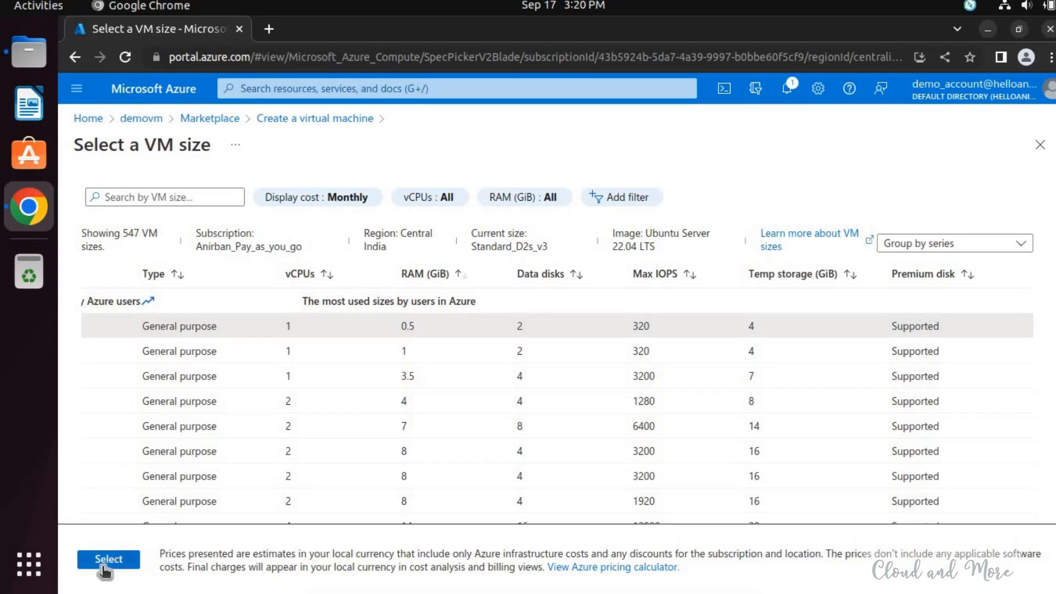
drag(862, 479, 911, 477)
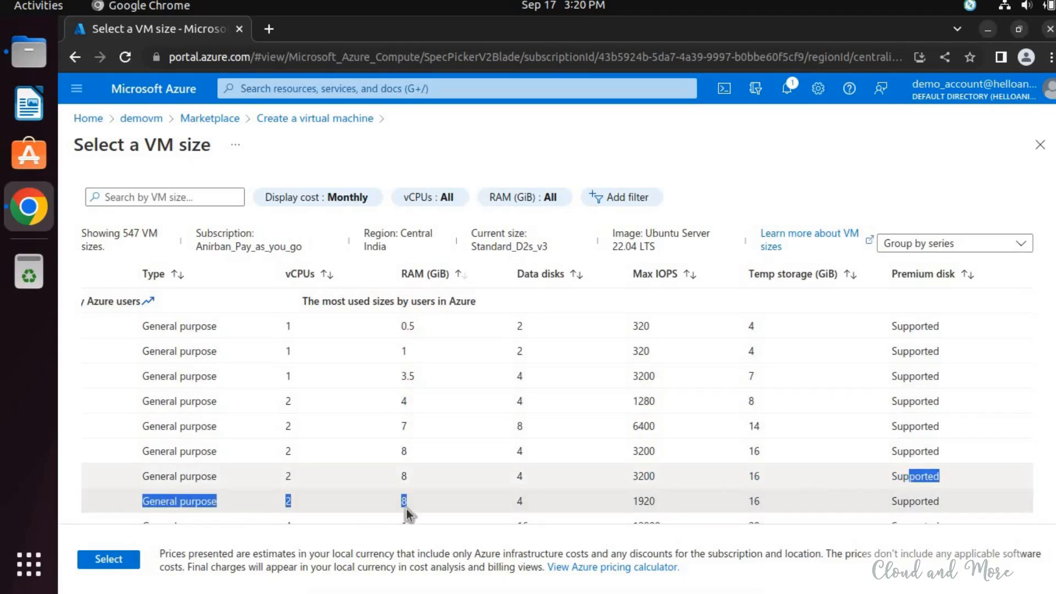
click(108, 559)
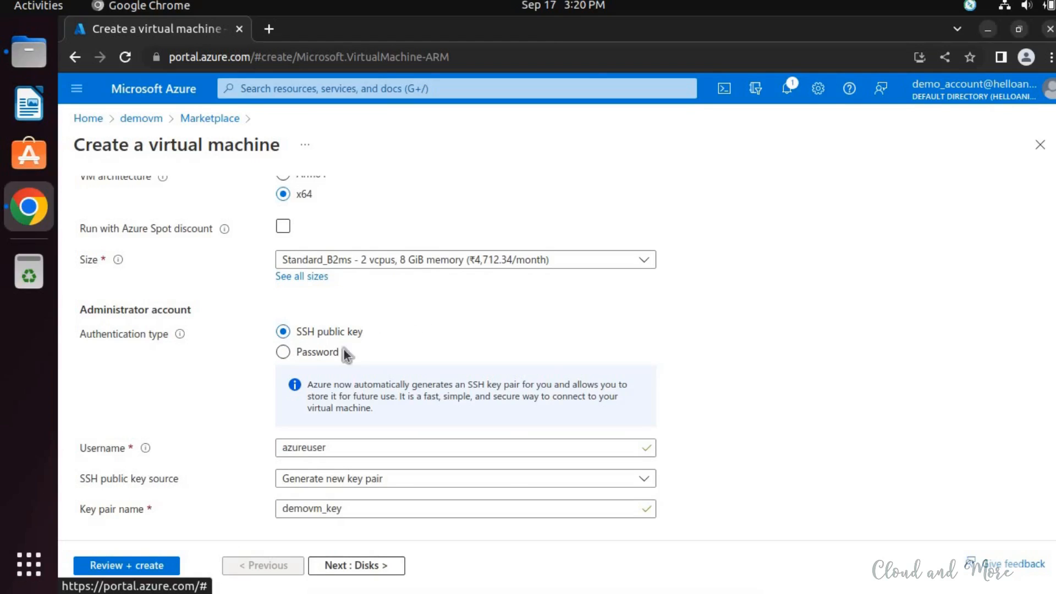
- Choose SSH public key authentication with a newly generated key pair named ssh_key_demovm
click(304, 352)
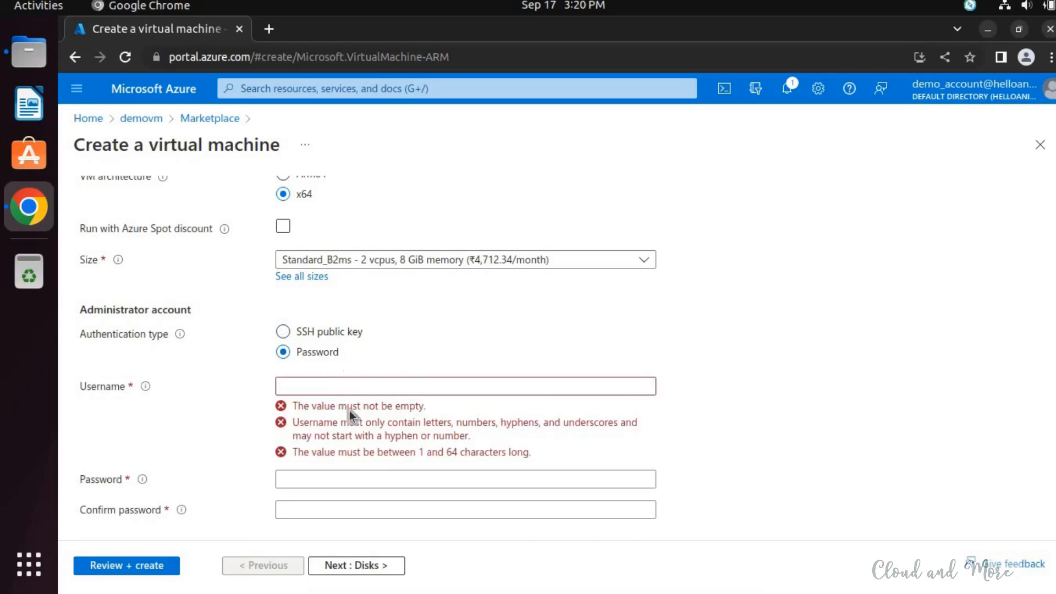
click(326, 334)
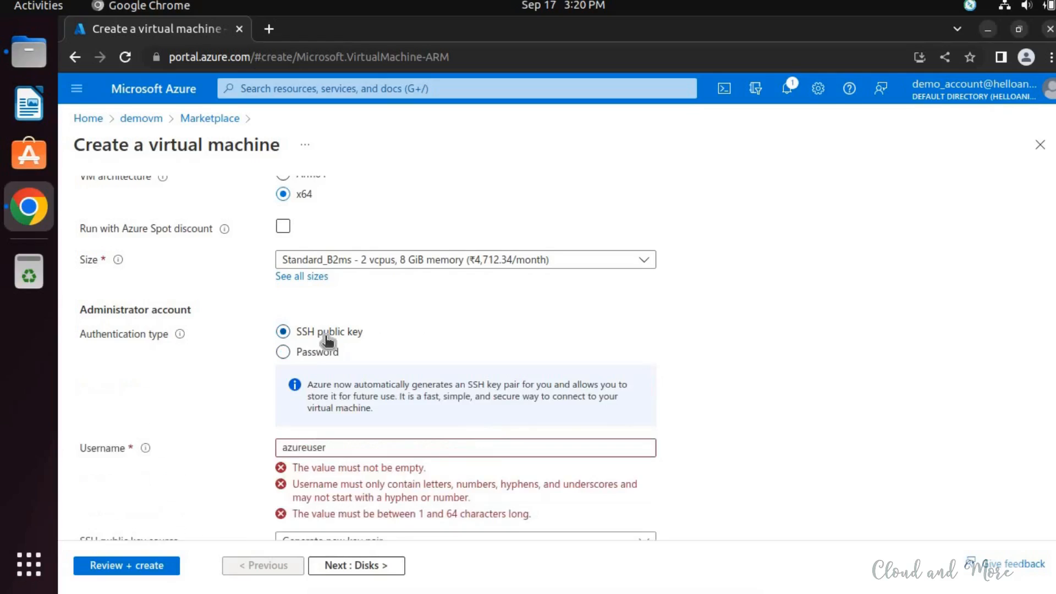
scroll(410, 368, down, 1)
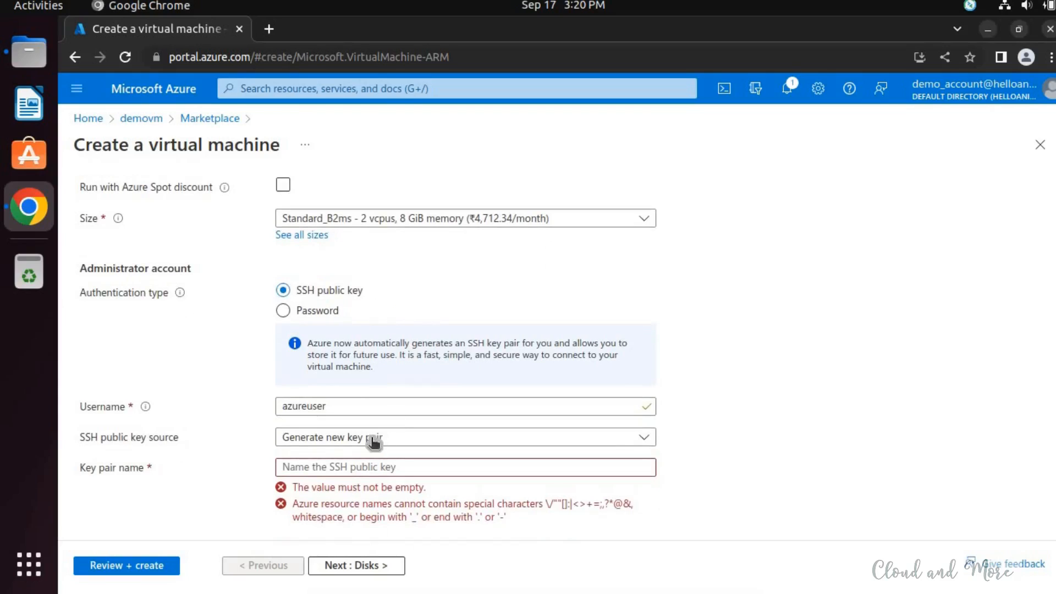
click(398, 438)
click(398, 438)
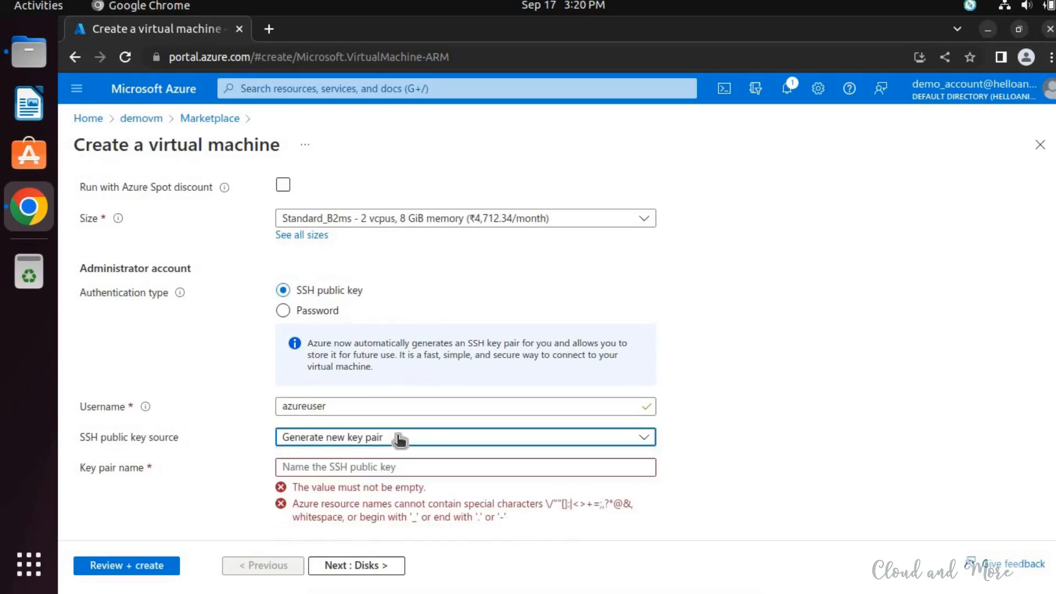
click(387, 472)
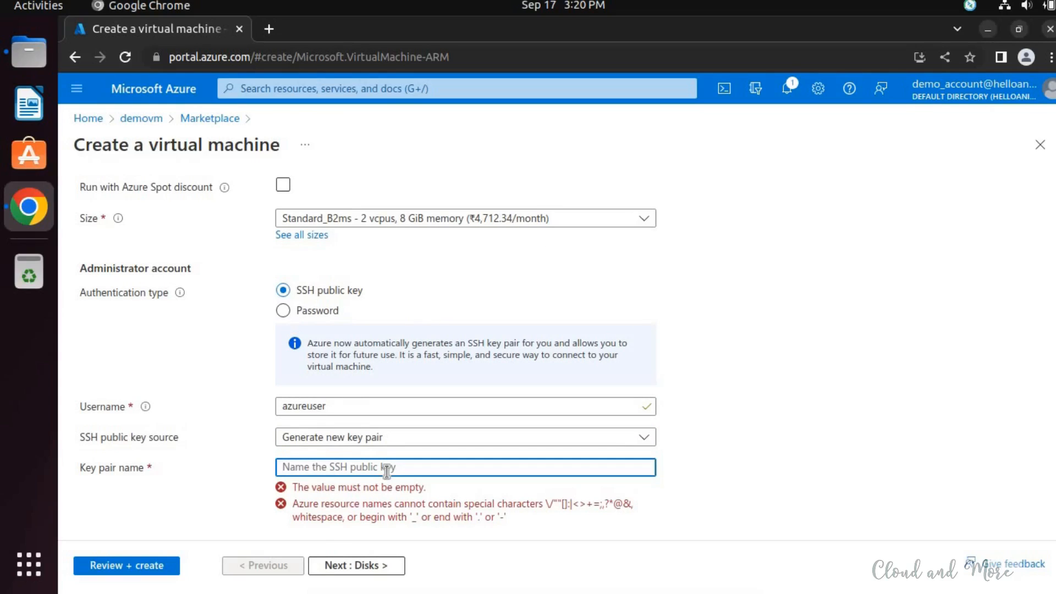
text(ssh)
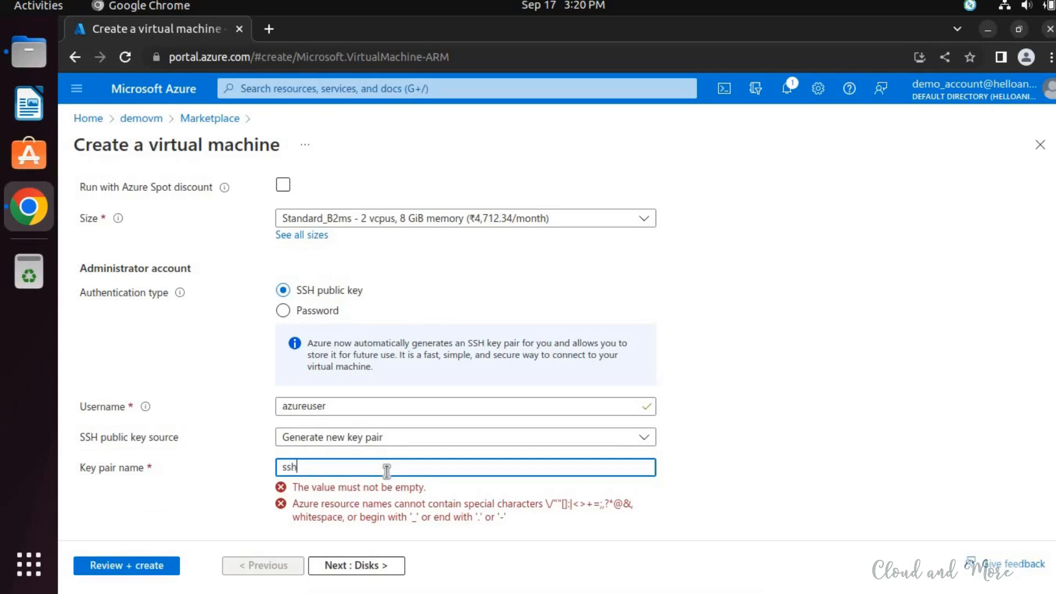
text(_key_)
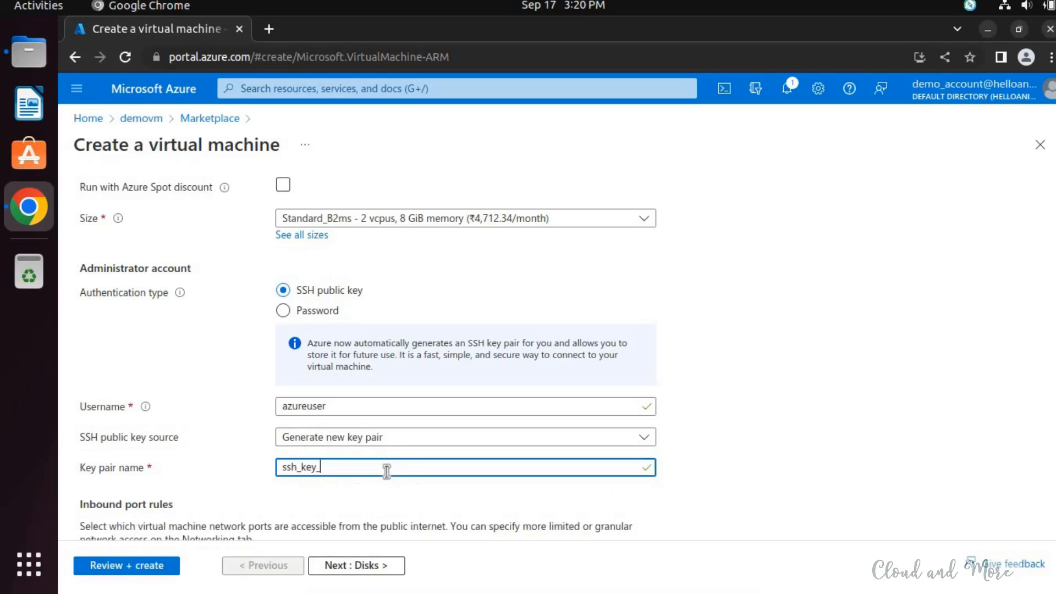
text(demovm)
- Set the administrator account's username to demouser
scroll(385, 421, down, 1)
double_click(349, 360)
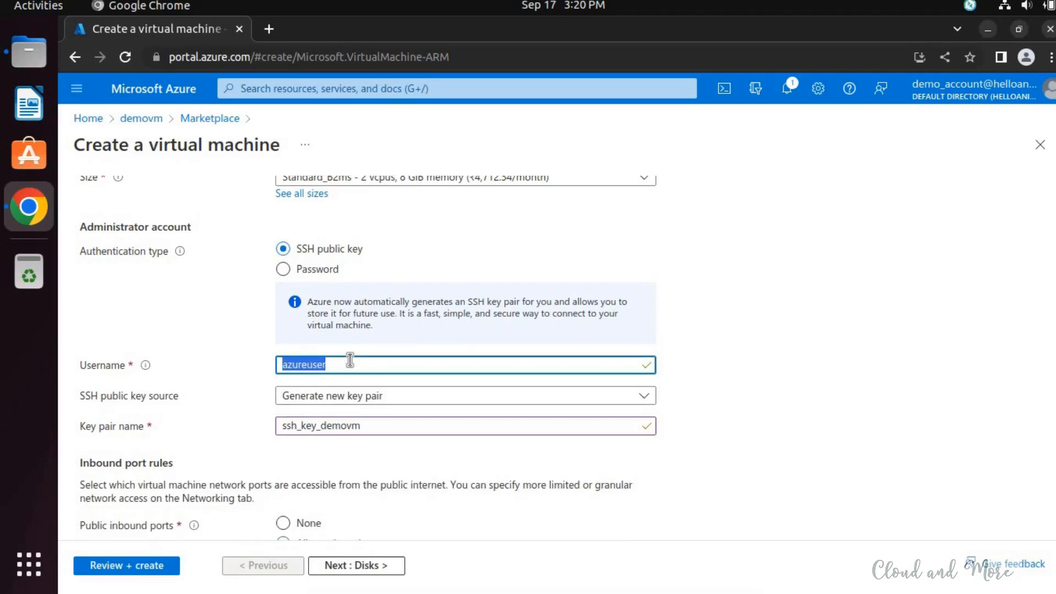
text(demouser)
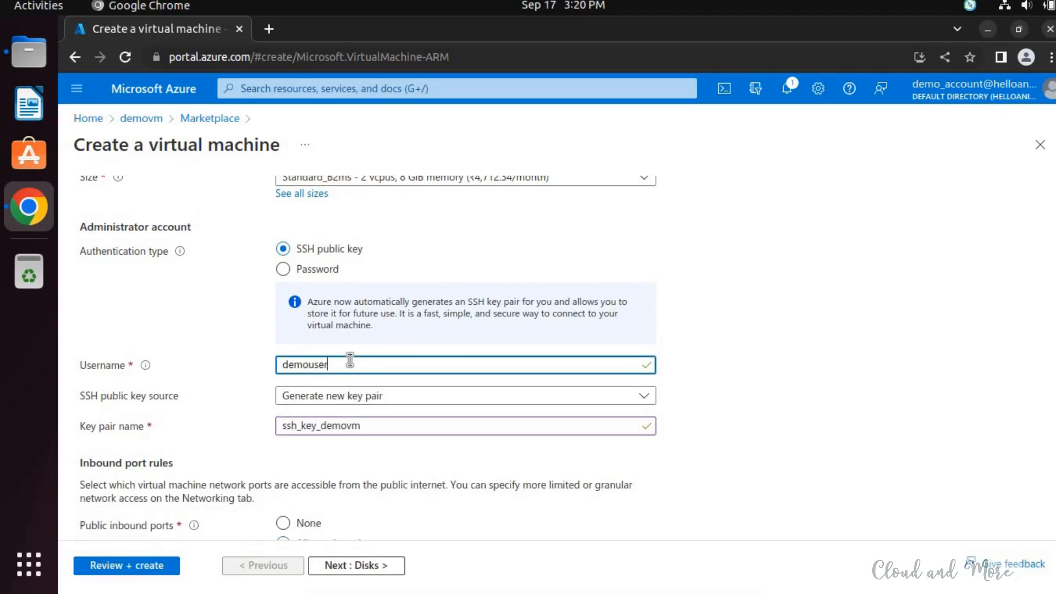
click(506, 332)
- Check the selectable public inbound ports without changing the SSH (22) selection
scroll(505, 334, down, 3)
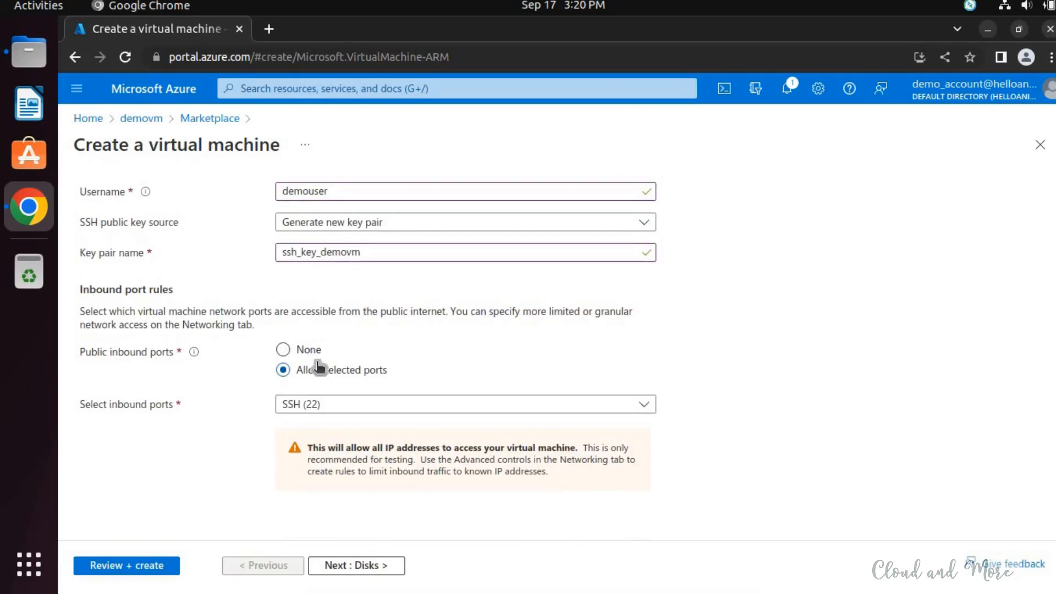
click(341, 407)
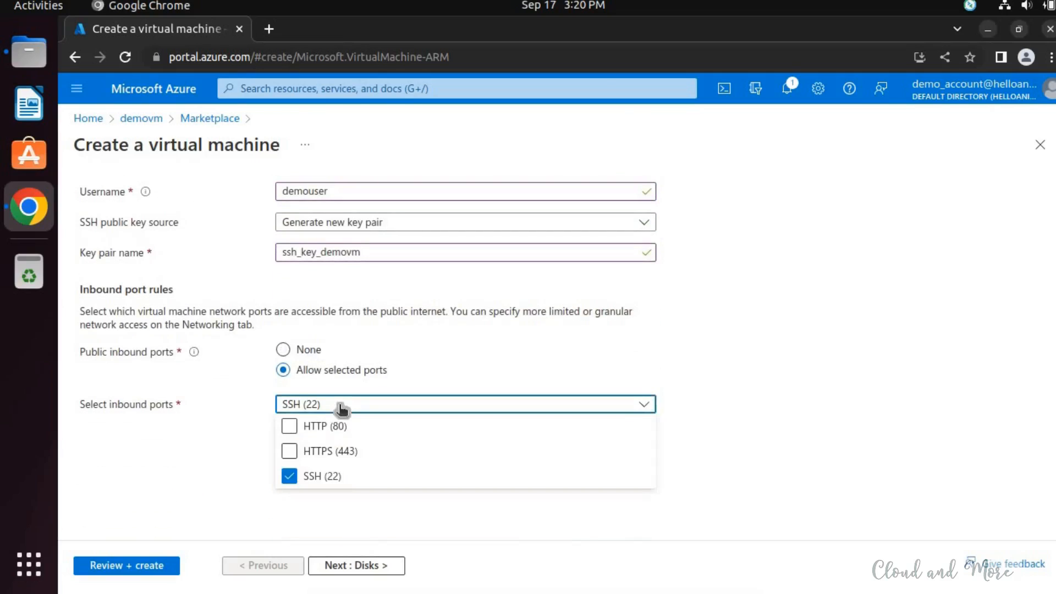
click(341, 408)
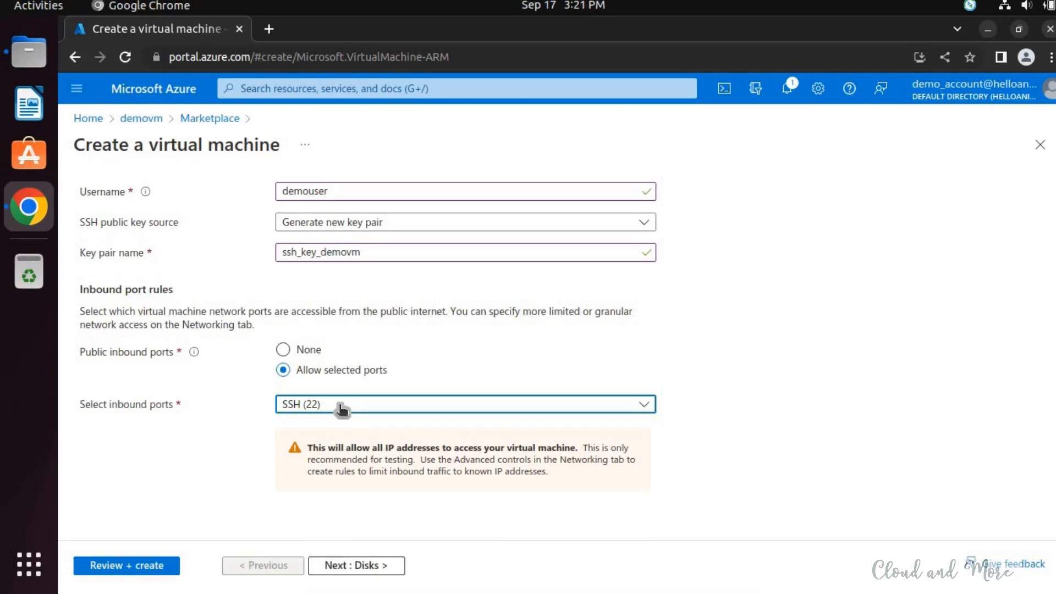
- Proceed to the disk settings and set the OS disk type to Standard HDD
click(362, 565)
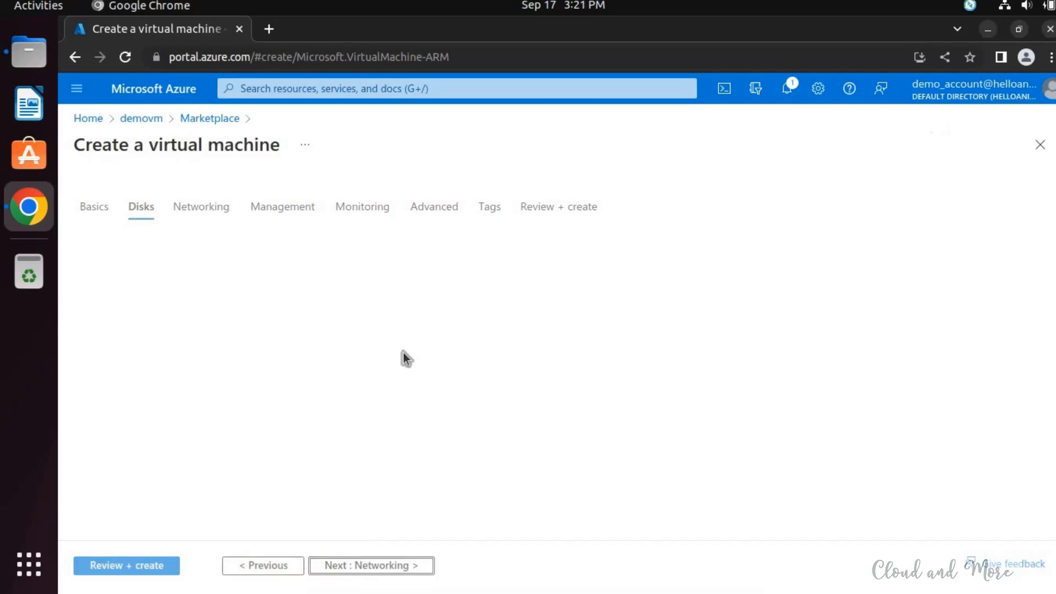
click(419, 302)
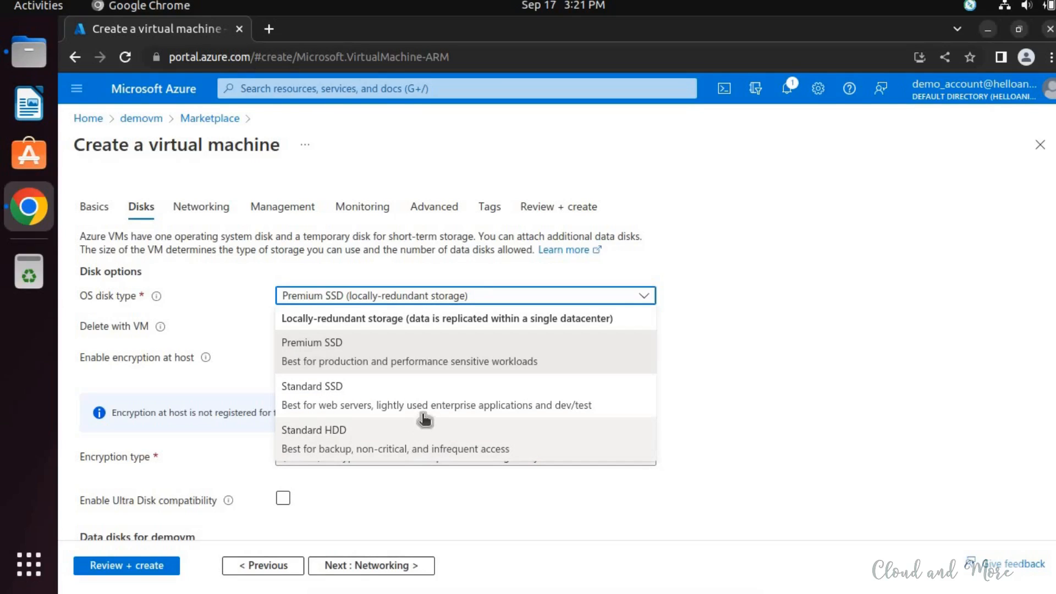
click(464, 441)
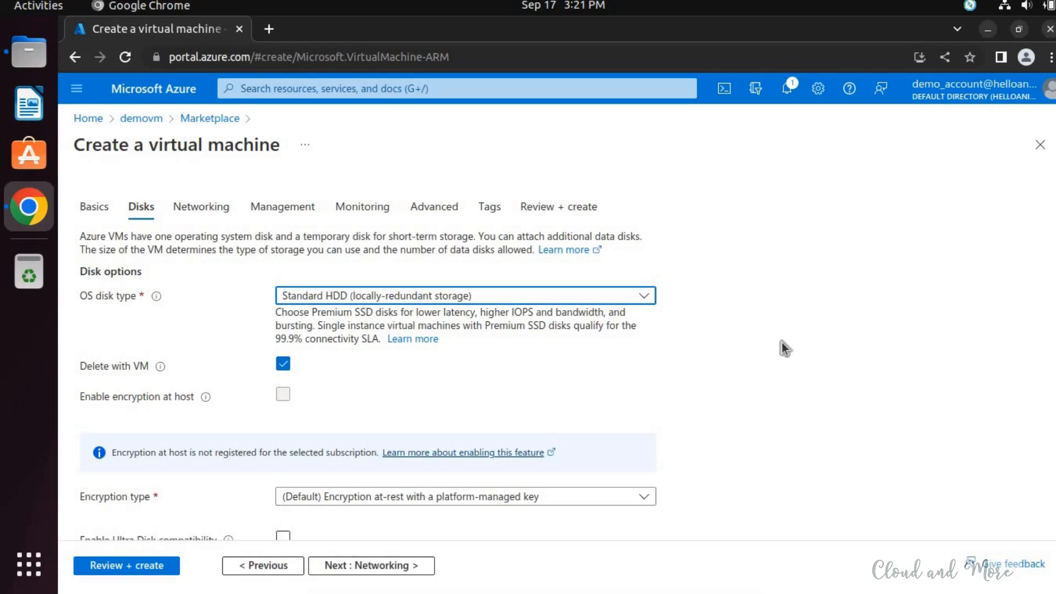
- Examine the remaining disk settings, including encryption at host, the encryption type options and the data disks
scroll(783, 348, down, 1)
scroll(784, 348, down, 2)
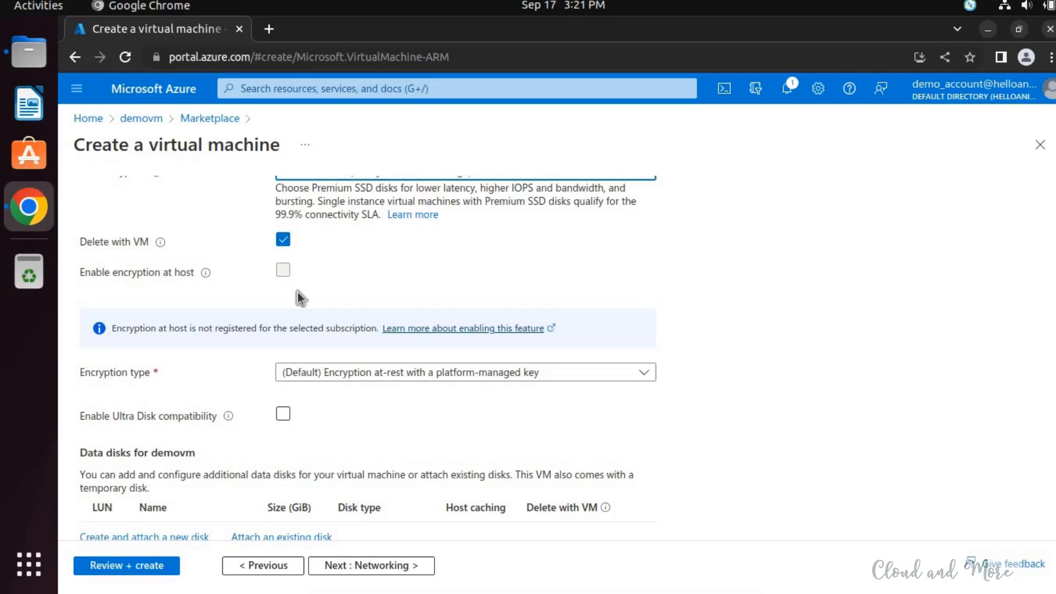
mouse_move(205, 273)
scroll(374, 292, down, 2)
scroll(275, 258, up, 2)
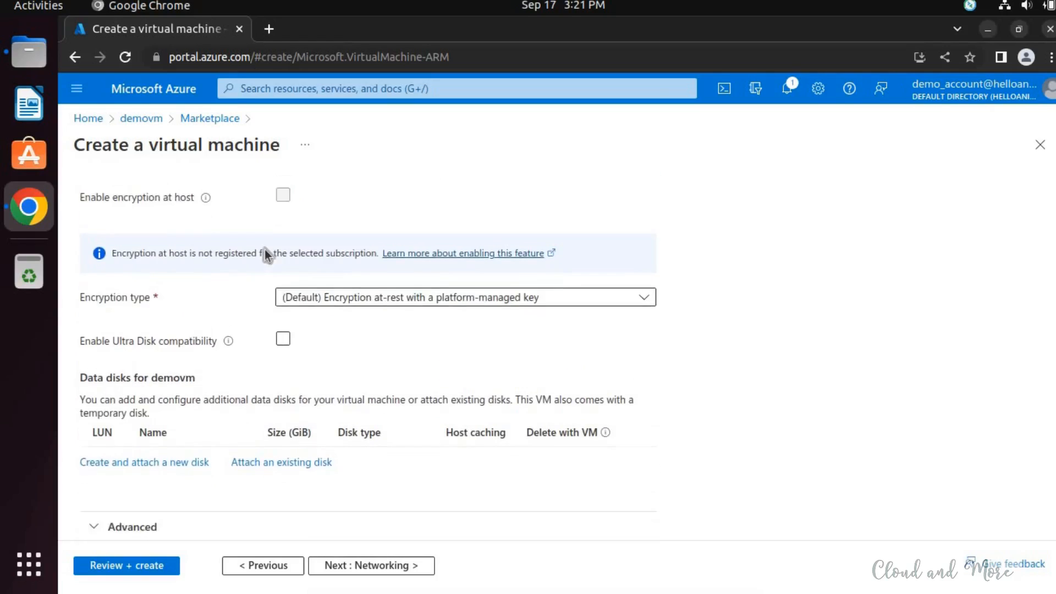
scroll(325, 259, down, 2)
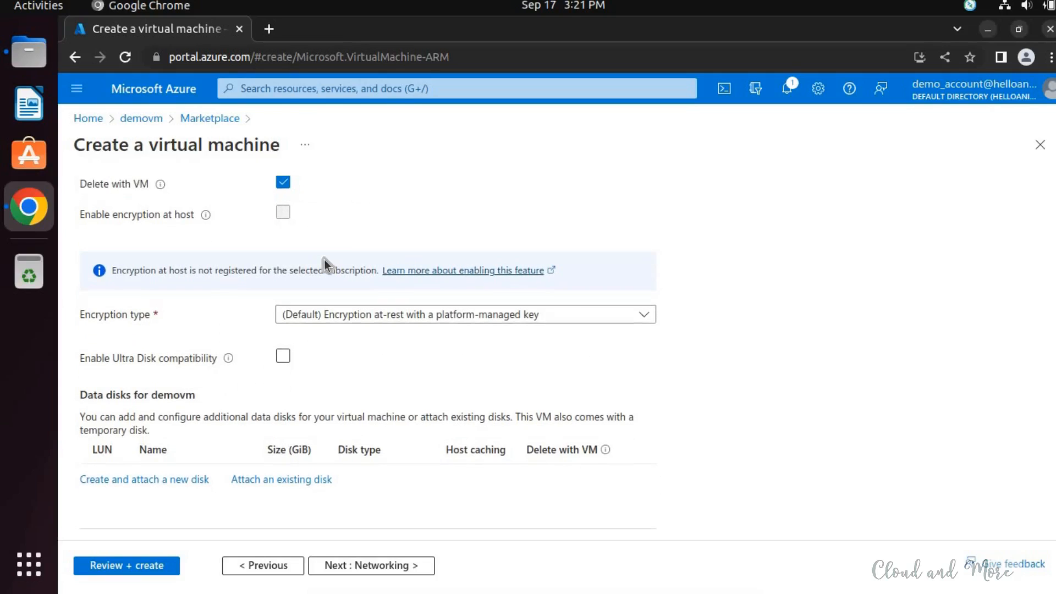
click(364, 275)
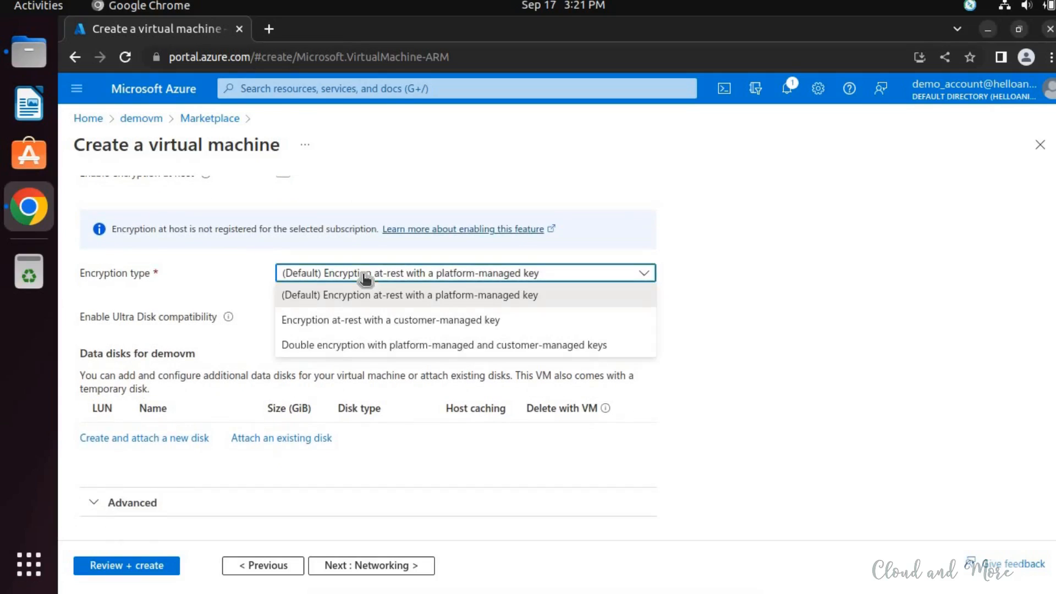
click(365, 275)
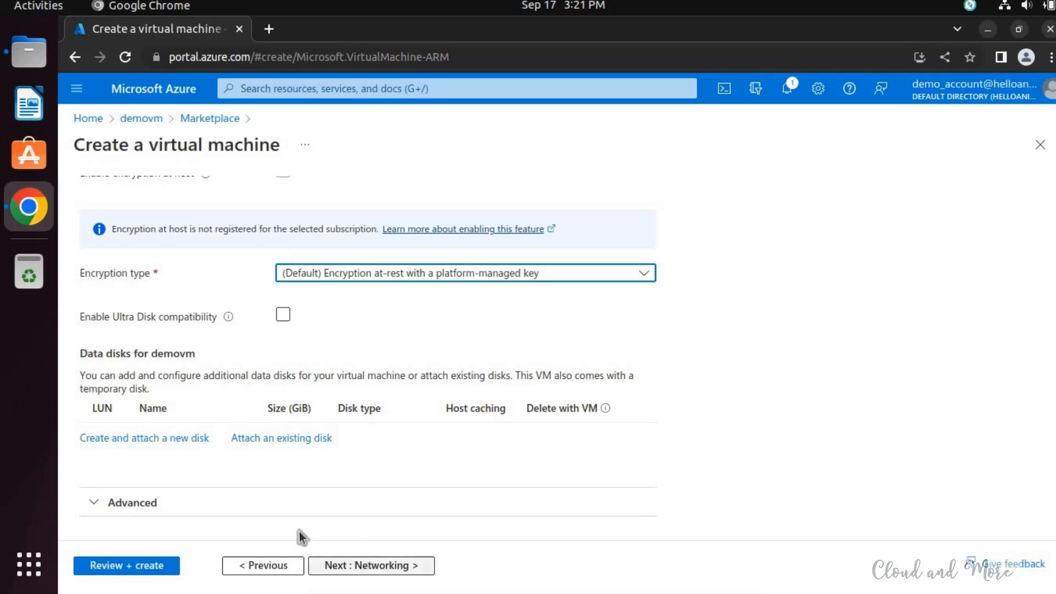
- Proceed to the networking settings and review the virtual network choices and the other network interface settings
click(394, 566)
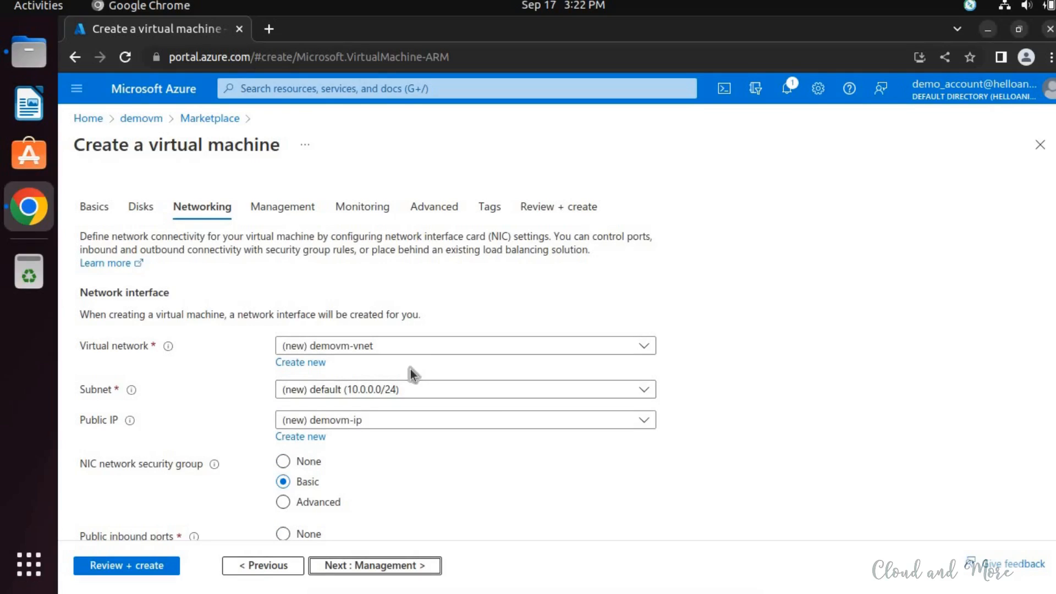
click(428, 349)
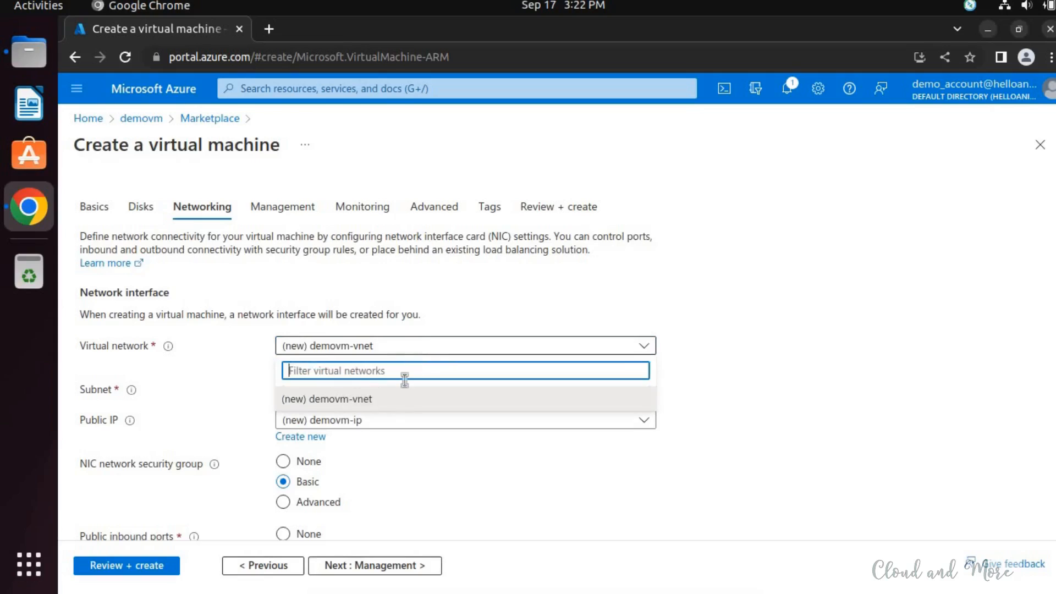
click(761, 385)
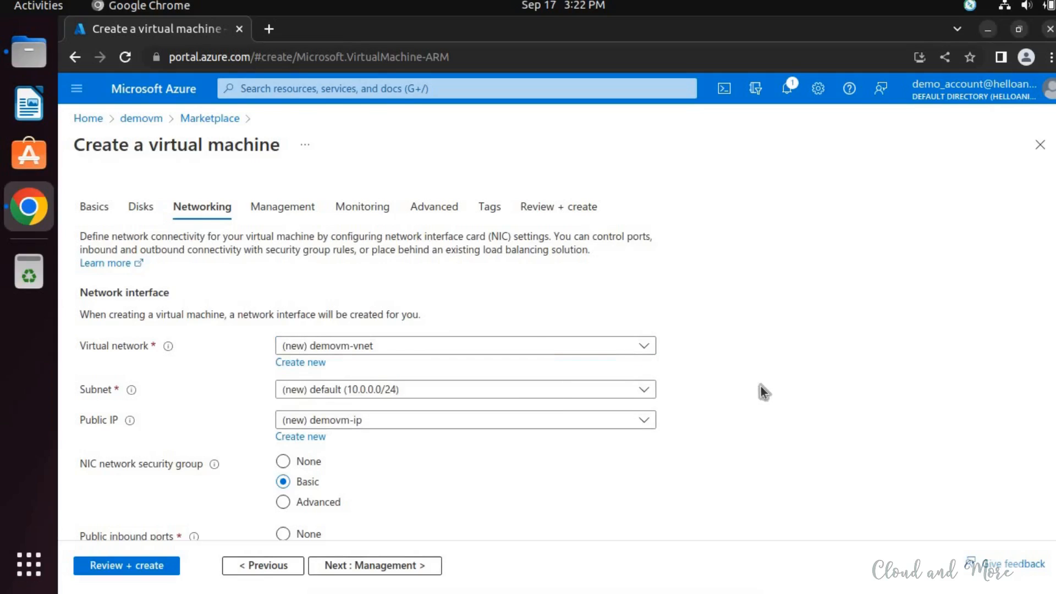
scroll(710, 368, down, 3)
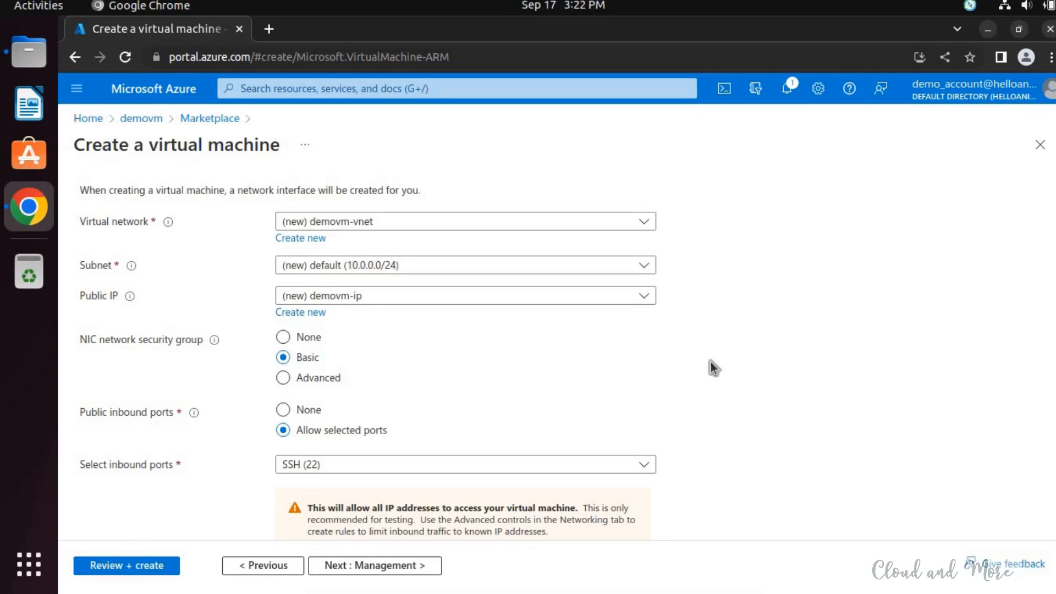
- Enable deletion of the public IP and NIC when the virtual machine is deleted
scroll(712, 361, down, 2)
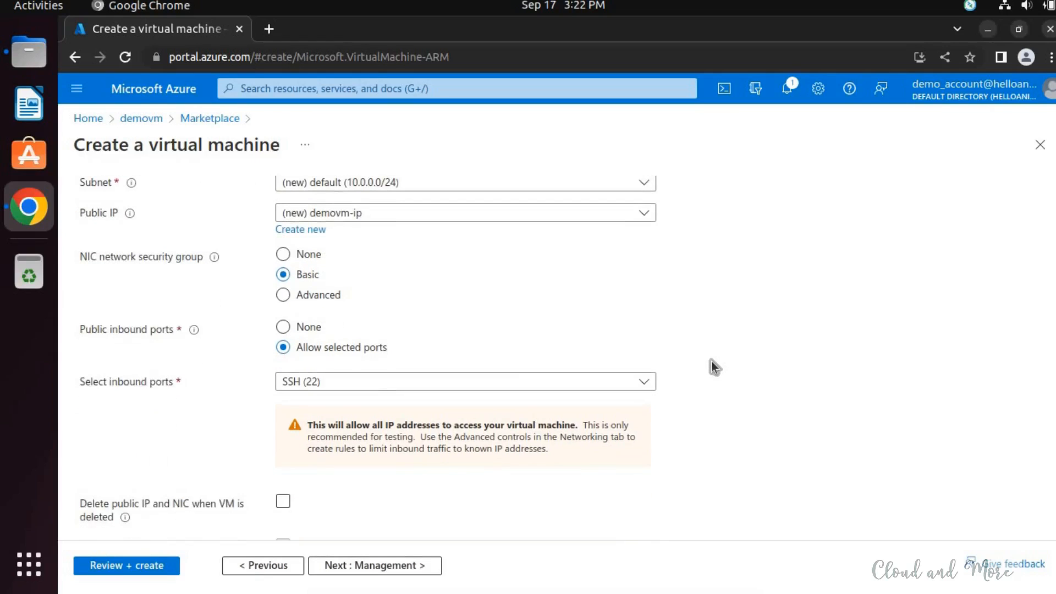
scroll(712, 361, down, 3)
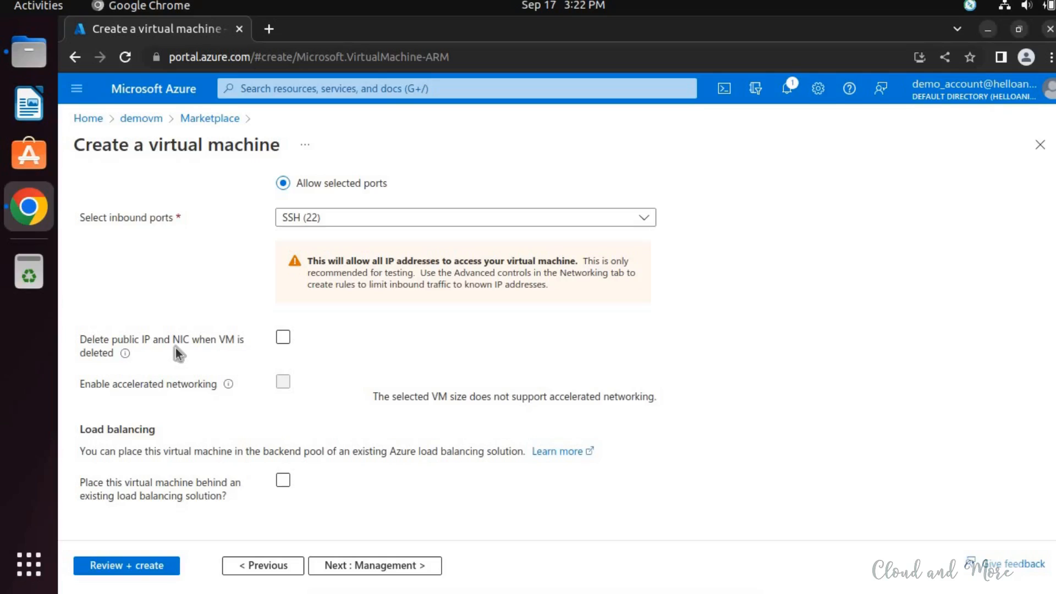
click(283, 340)
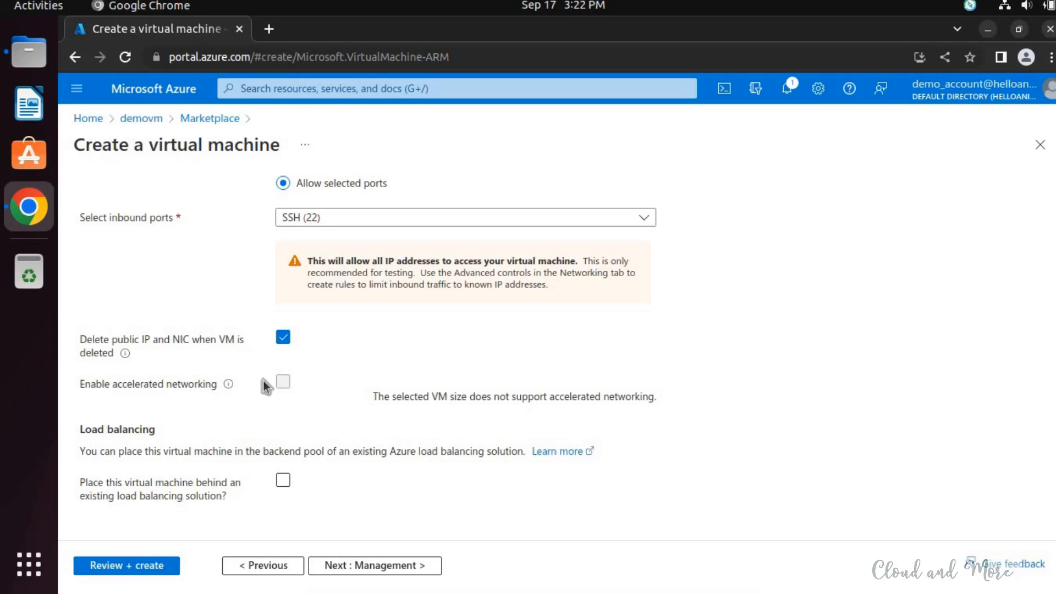
- Proceed to the management settings and review the Defender, identity, Azure AD, auto-shutdown, backup and guest OS update options
click(417, 575)
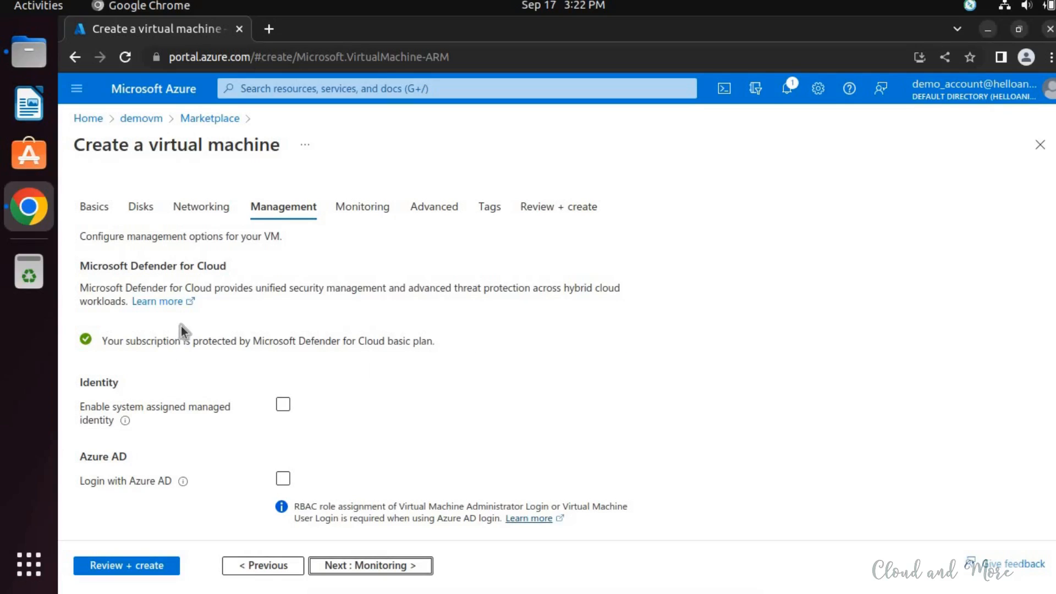
scroll(181, 325, down, 3)
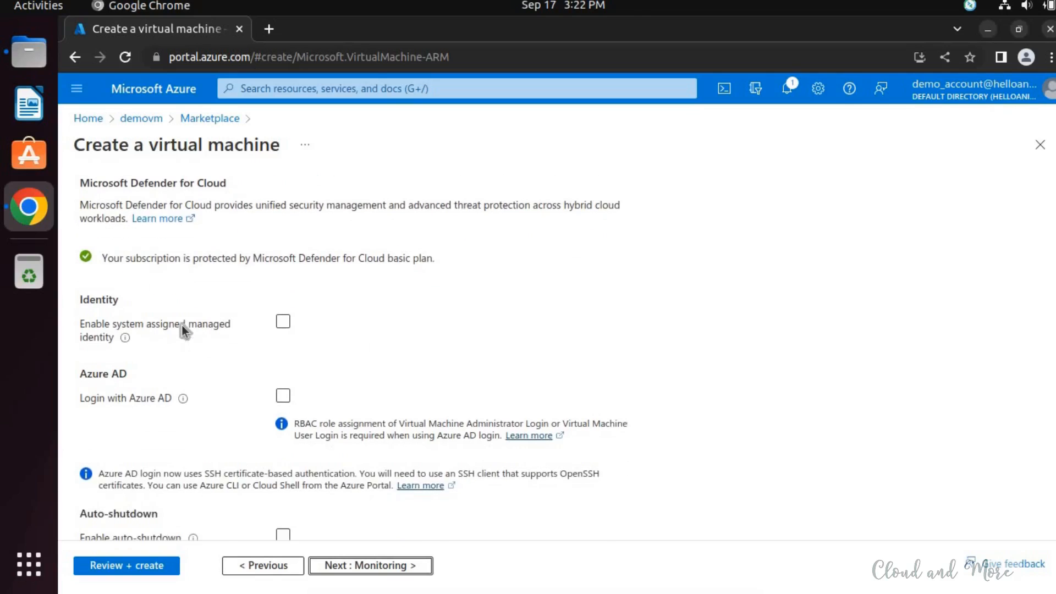
scroll(298, 335, down, 3)
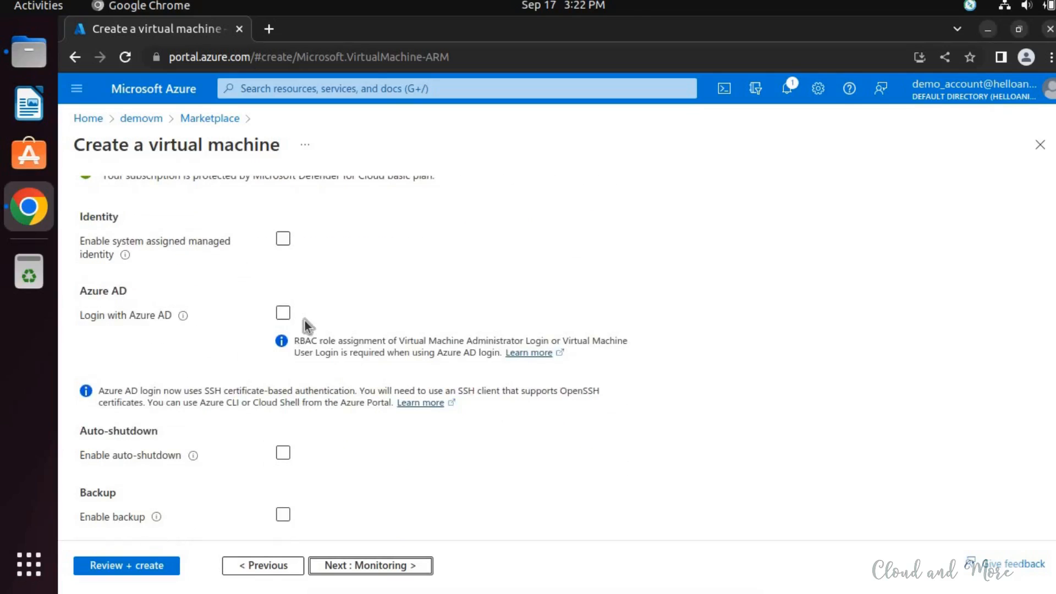
scroll(305, 321, down, 4)
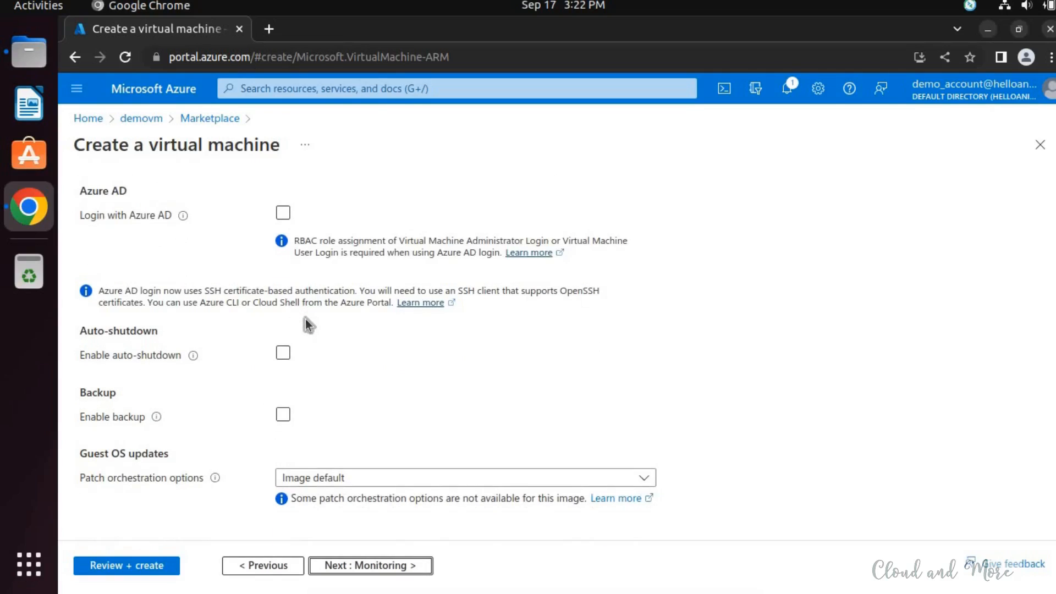
- Inspect the auto-shutdown options for shutdown time, time zone and notification, and leave auto-shutdown disabled
click(283, 353)
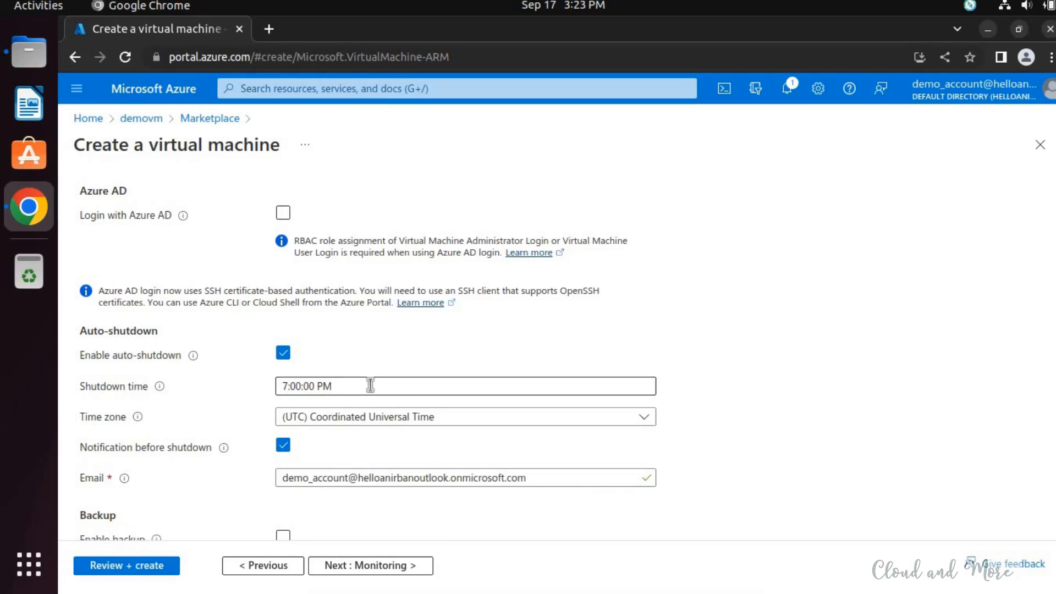
click(370, 385)
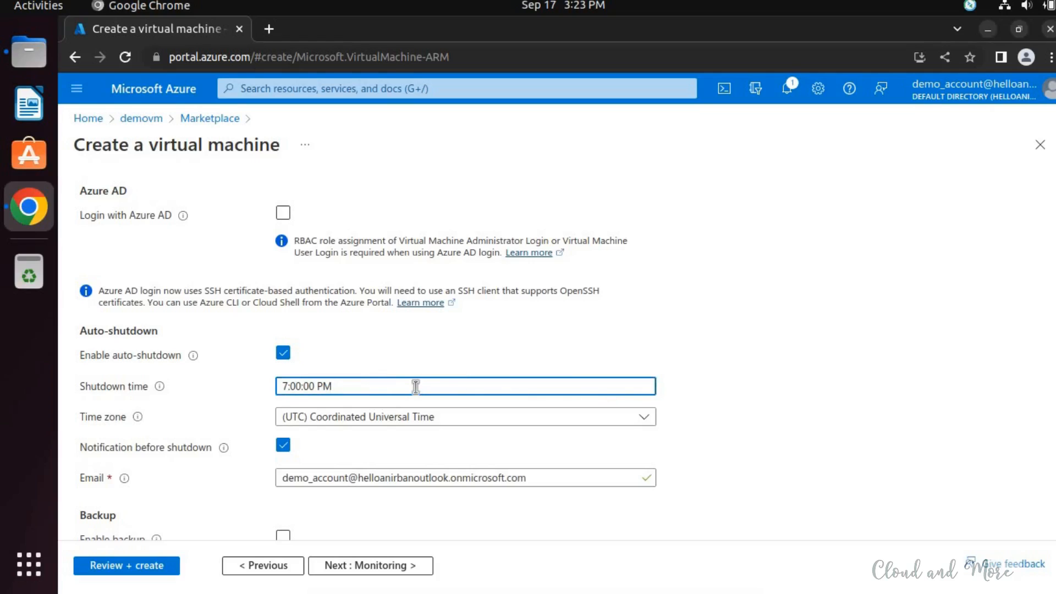
scroll(416, 387, down, 3)
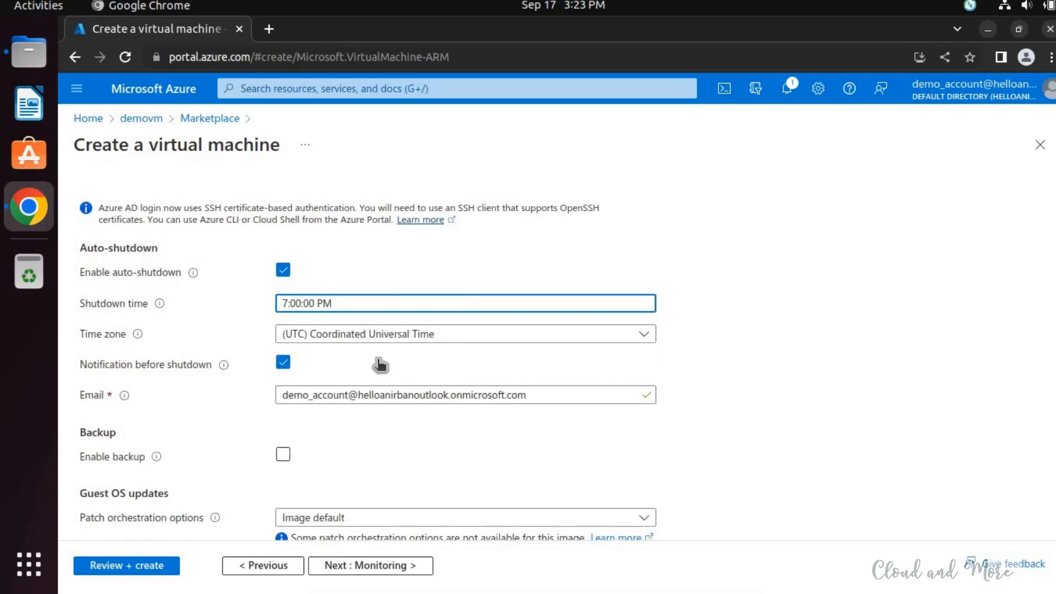
click(384, 334)
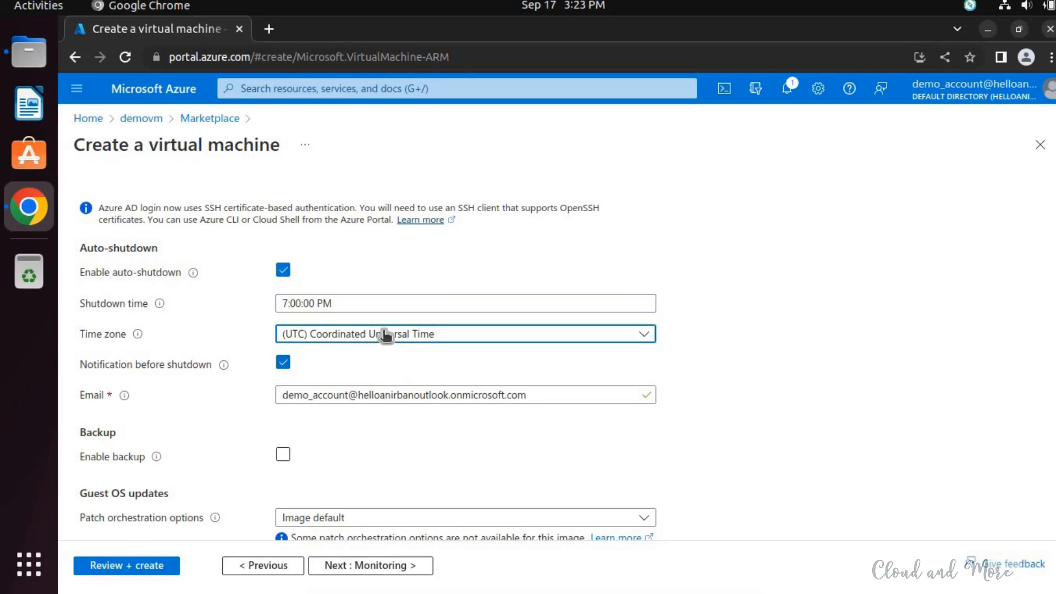
click(385, 333)
click(287, 363)
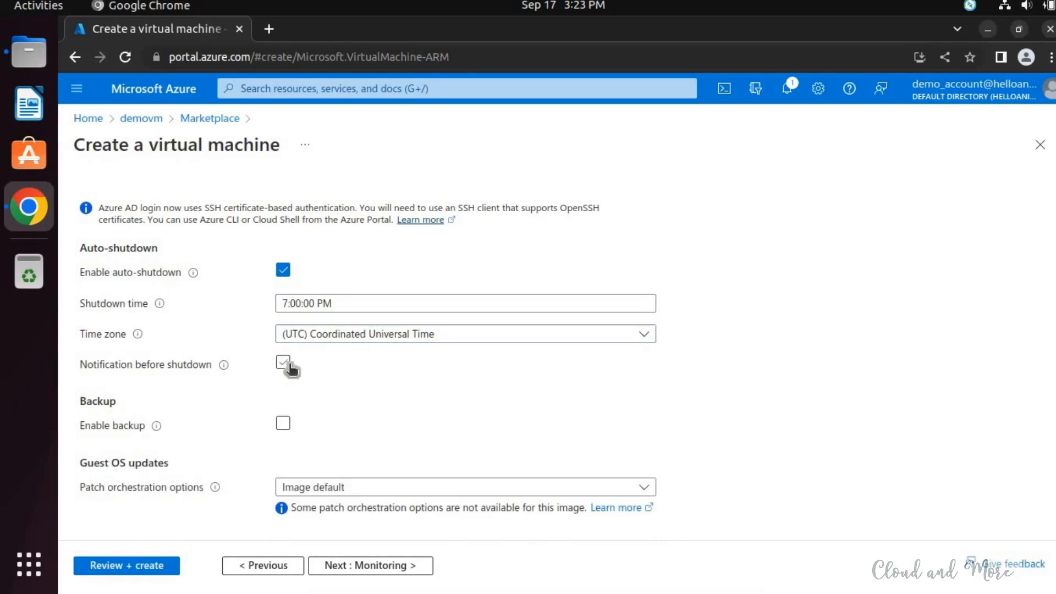
click(287, 363)
click(287, 363)
click(282, 271)
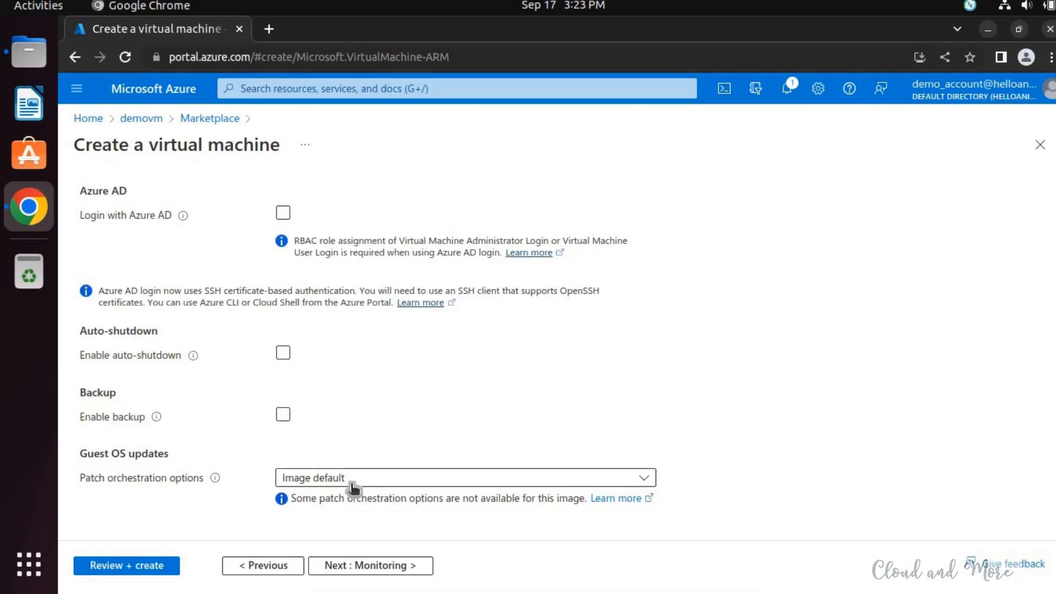
- Proceed to the monitoring settings and disable boot diagnostics
click(338, 566)
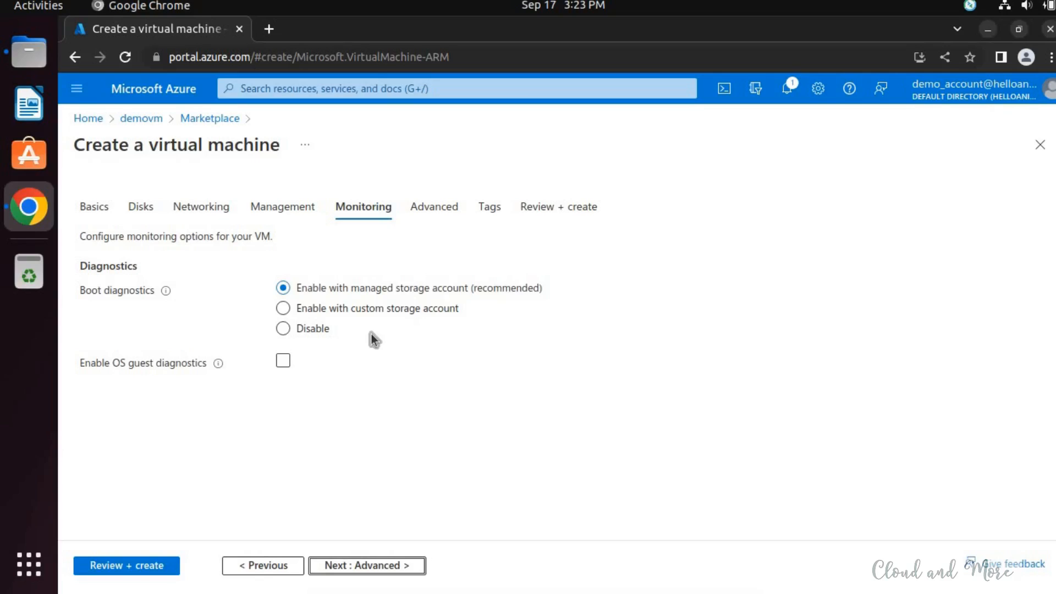
click(294, 329)
- Proceed to the advanced settings and review the extensions, custom data, user data, host, capacity reservation and proximity placement options
click(405, 564)
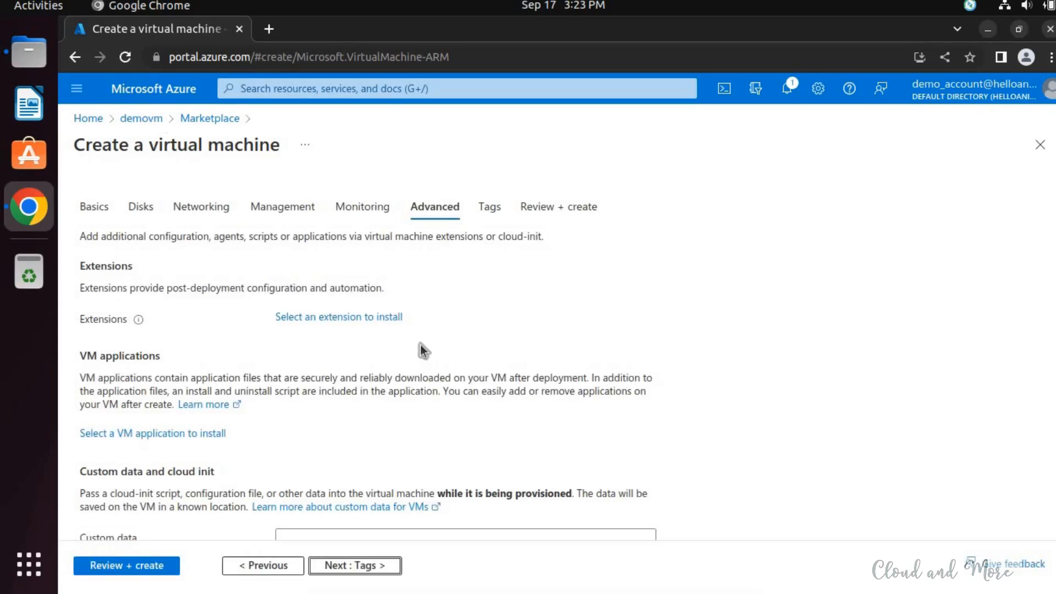
scroll(388, 345, down, 4)
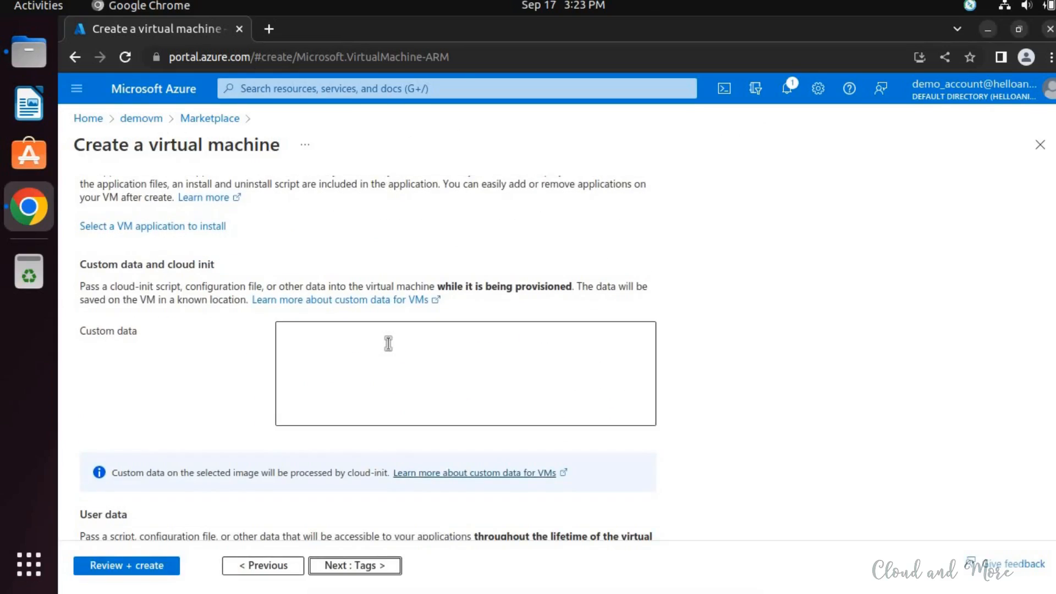
scroll(389, 344, down, 4)
scroll(391, 348, down, 2)
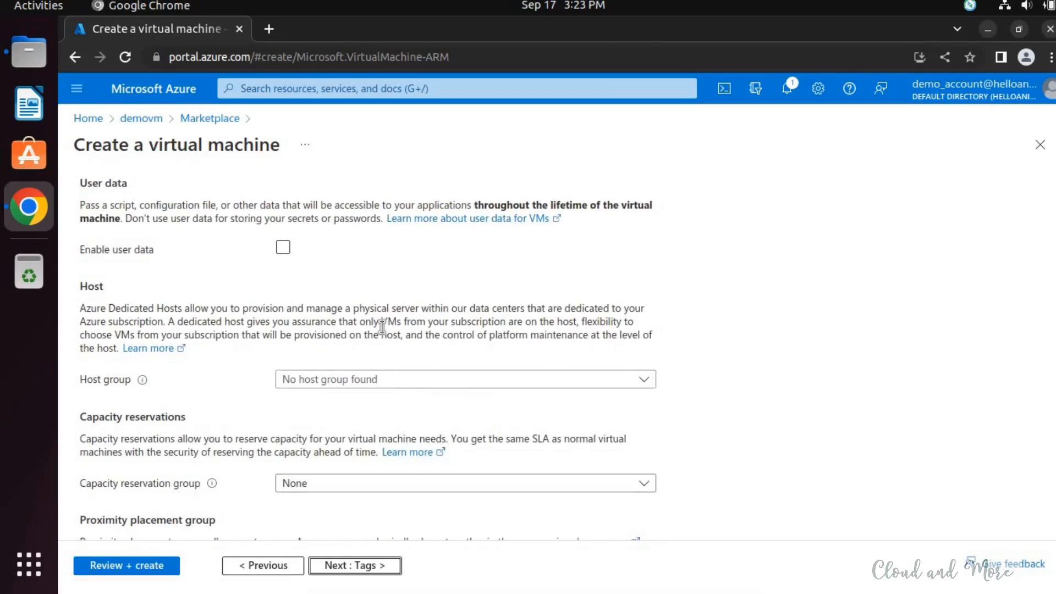
scroll(382, 328, down, 2)
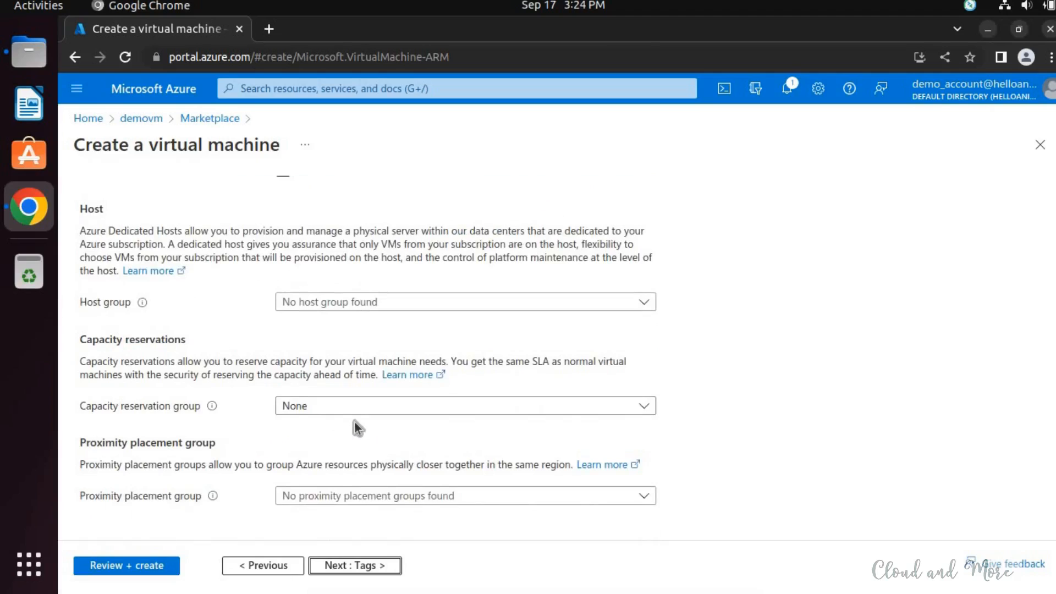
- Proceed to the tags and add a tag named vm with the value demo-vm
click(349, 566)
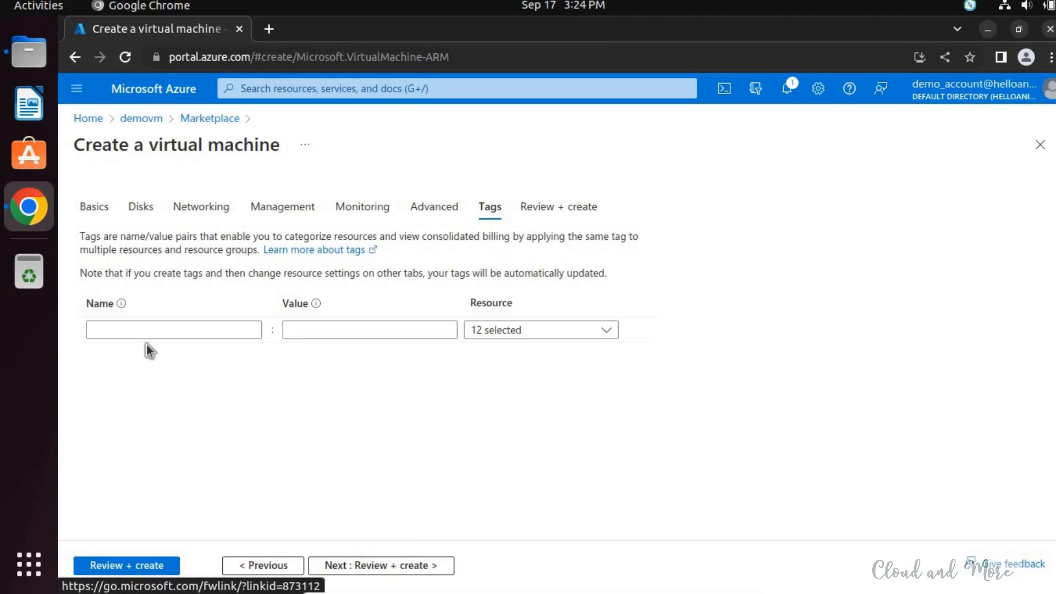
click(183, 329)
text(v)
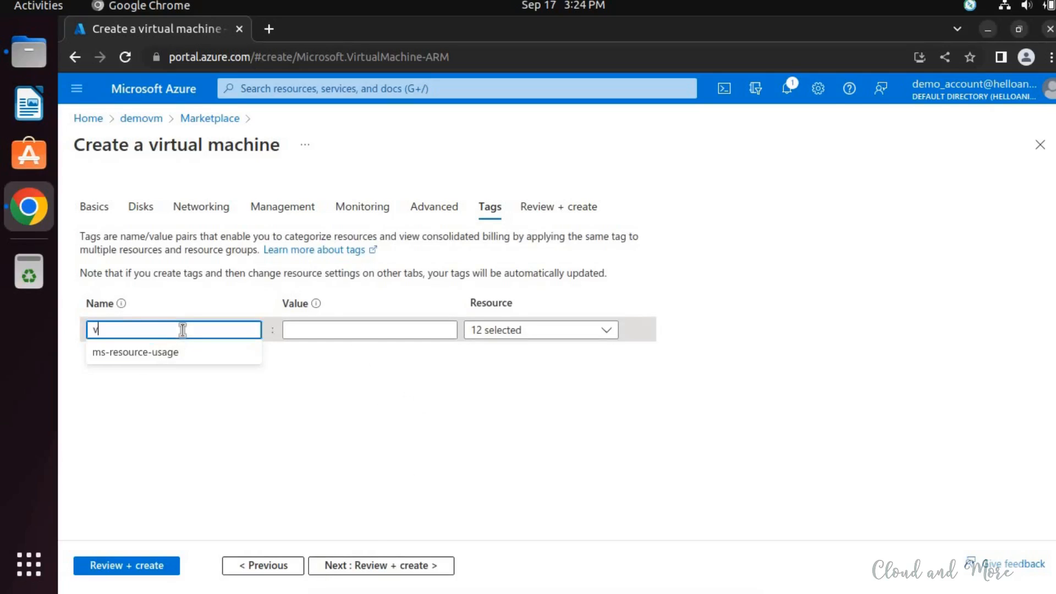
key(Tab)
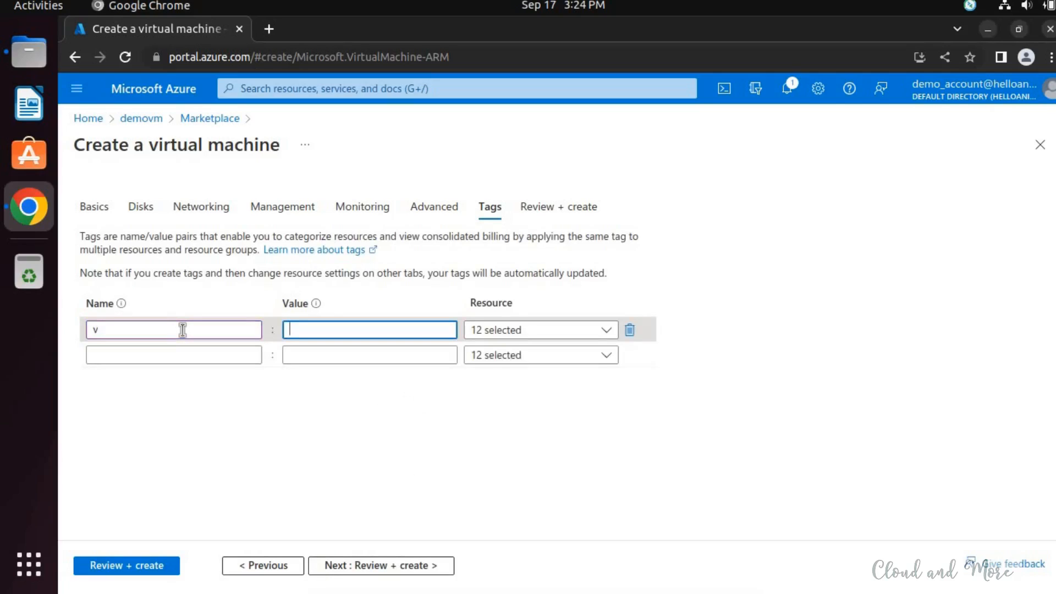
key(shift+Tab)
text(vm)
key(Tab)
text(demo-vm)
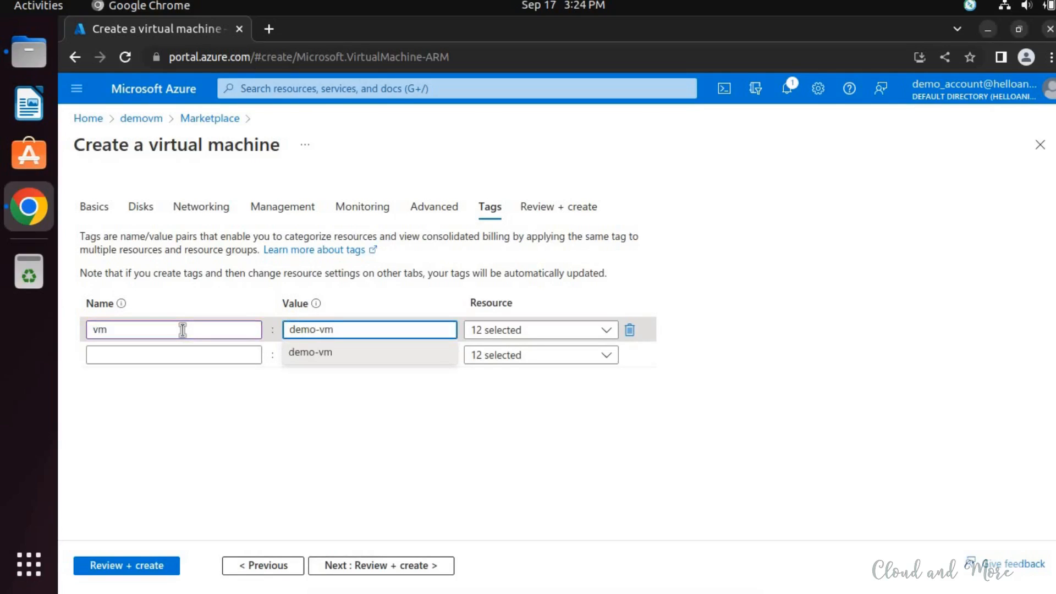
key(Tab)
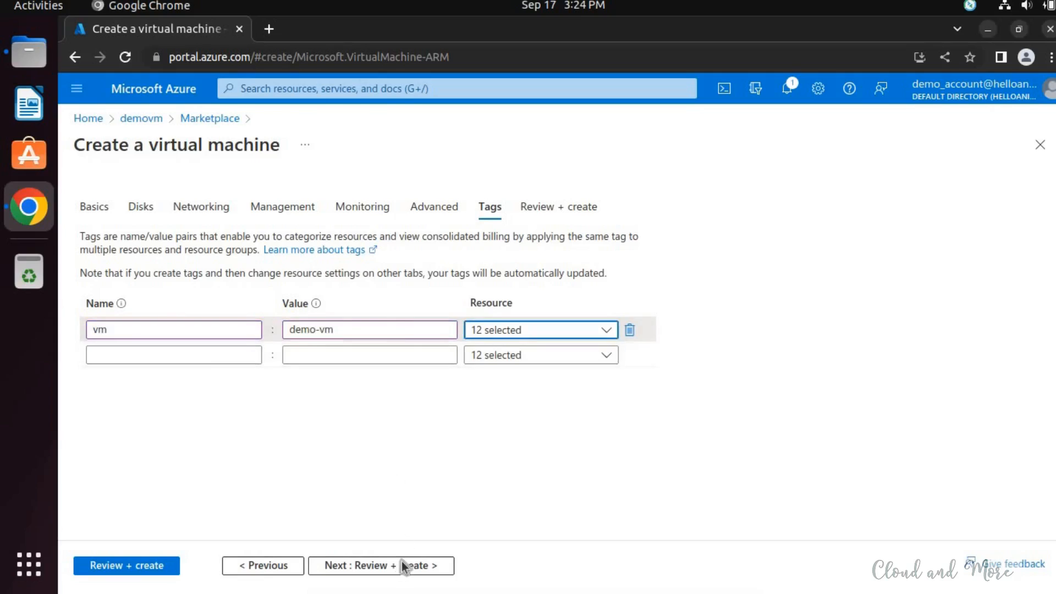
- Proceed to the final review and check the pricing, terms and full configuration summary down to the tags
click(381, 565)
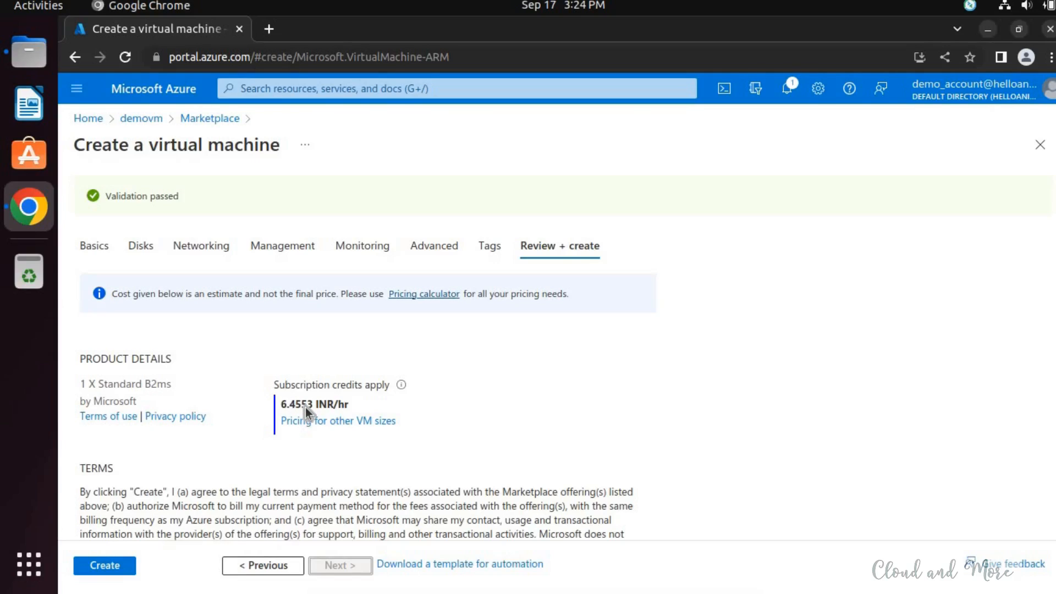
scroll(305, 407, down, 3)
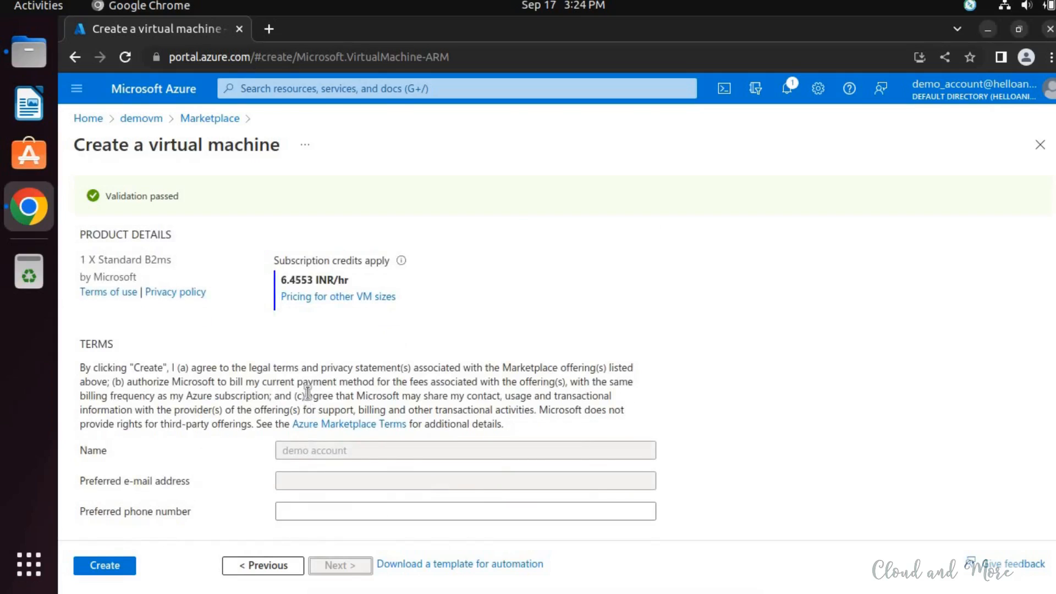
scroll(308, 394, down, 5)
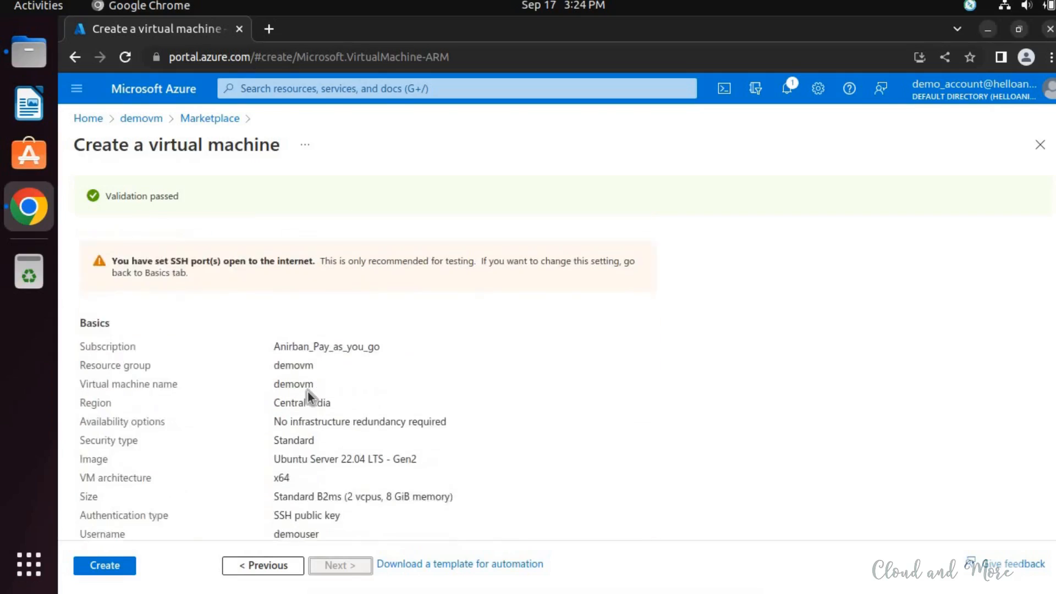
scroll(308, 392, down, 8)
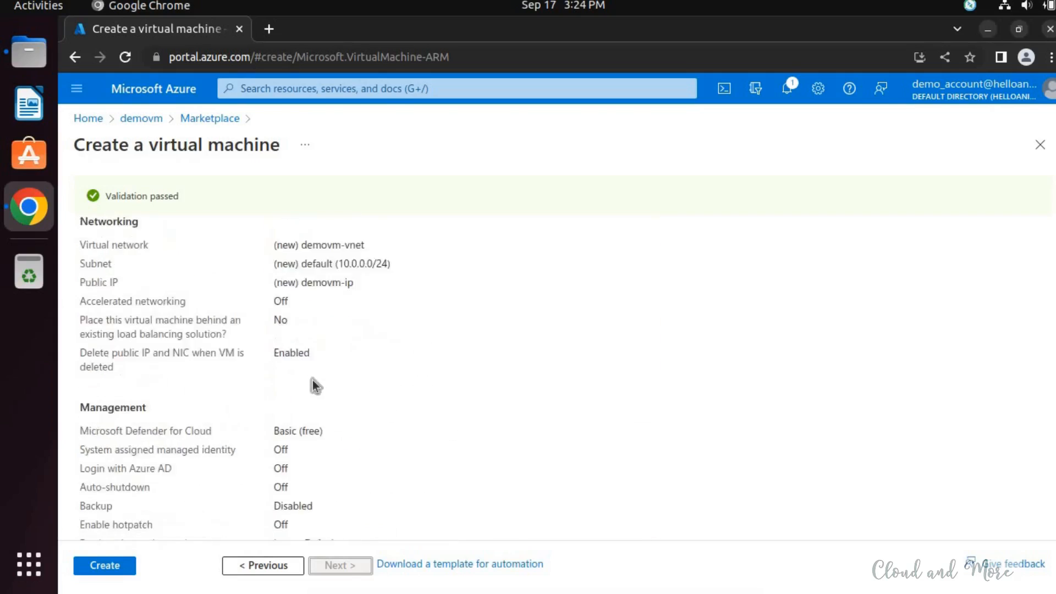
scroll(313, 380, down, 6)
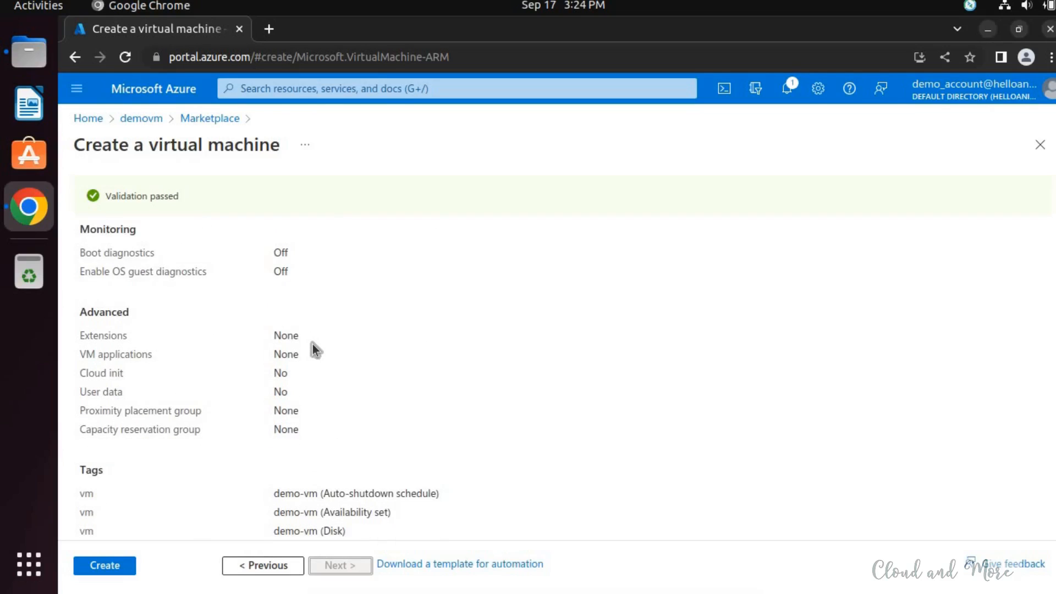
scroll(313, 344, down, 3)
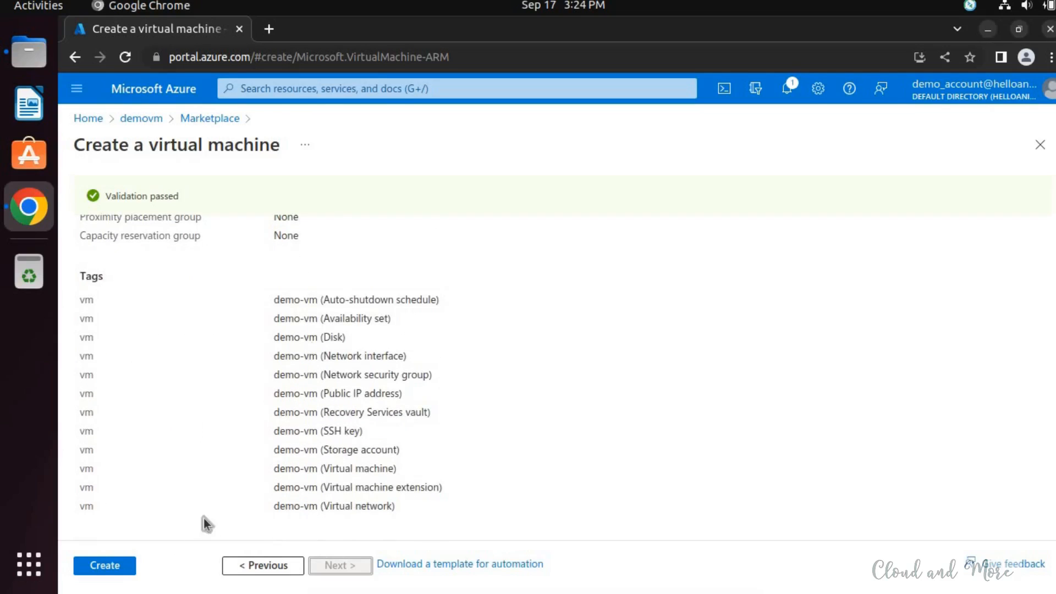
- Create the virtual machine, download the new SSH key pair's private key, and follow the deployment until it finishes
click(104, 566)
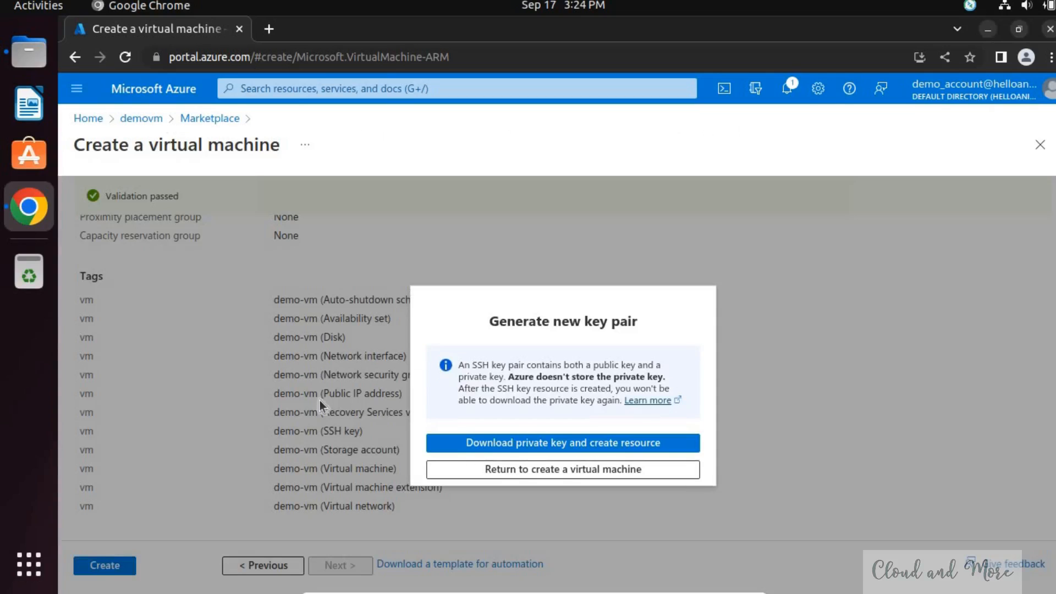
click(521, 446)
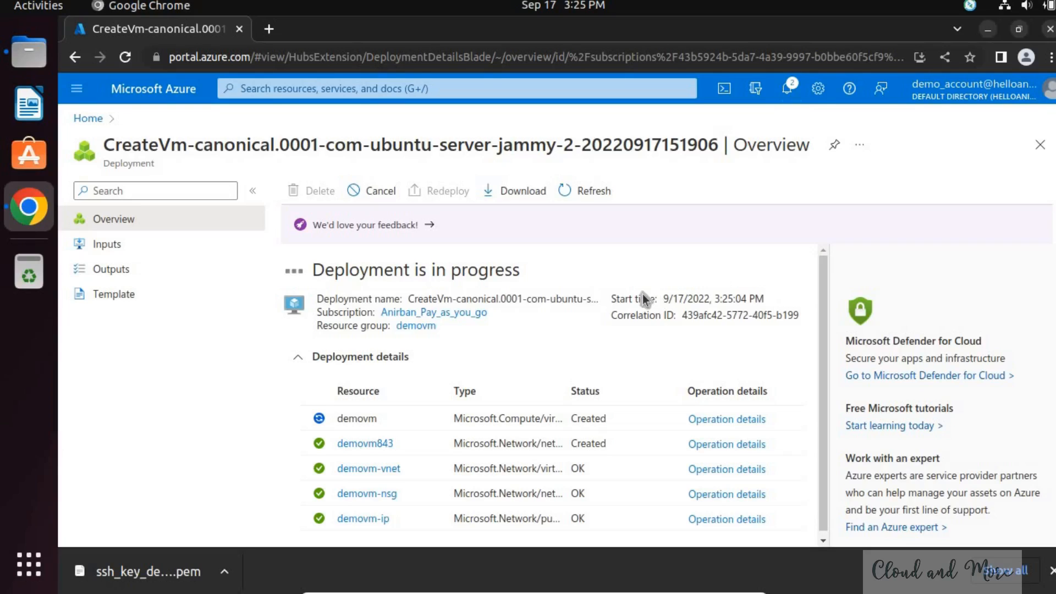
scroll(638, 281, down, 1)
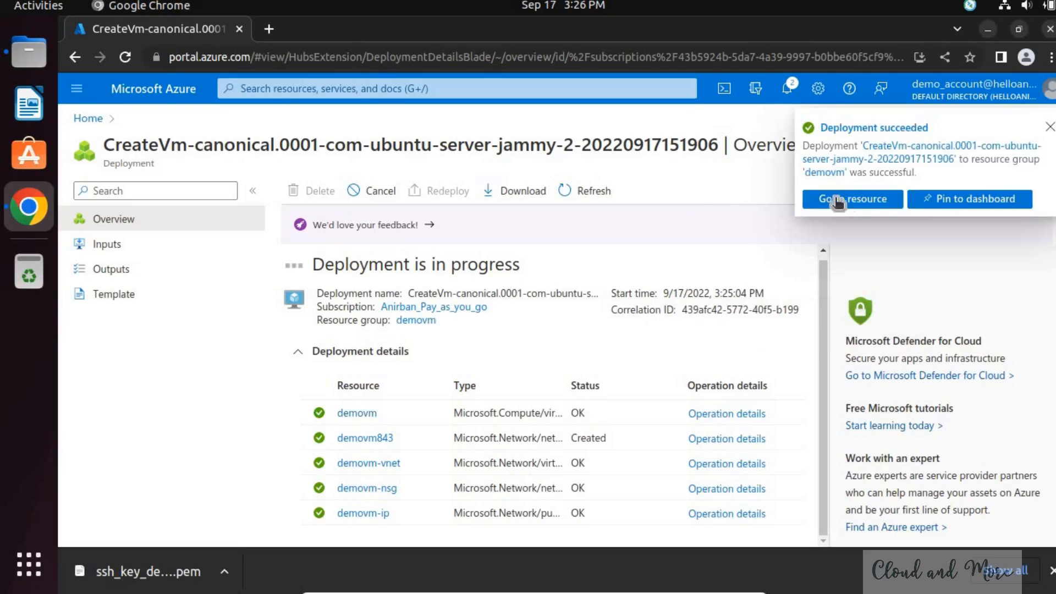
- Open the deployed demovm resource and look over its overview details
click(866, 206)
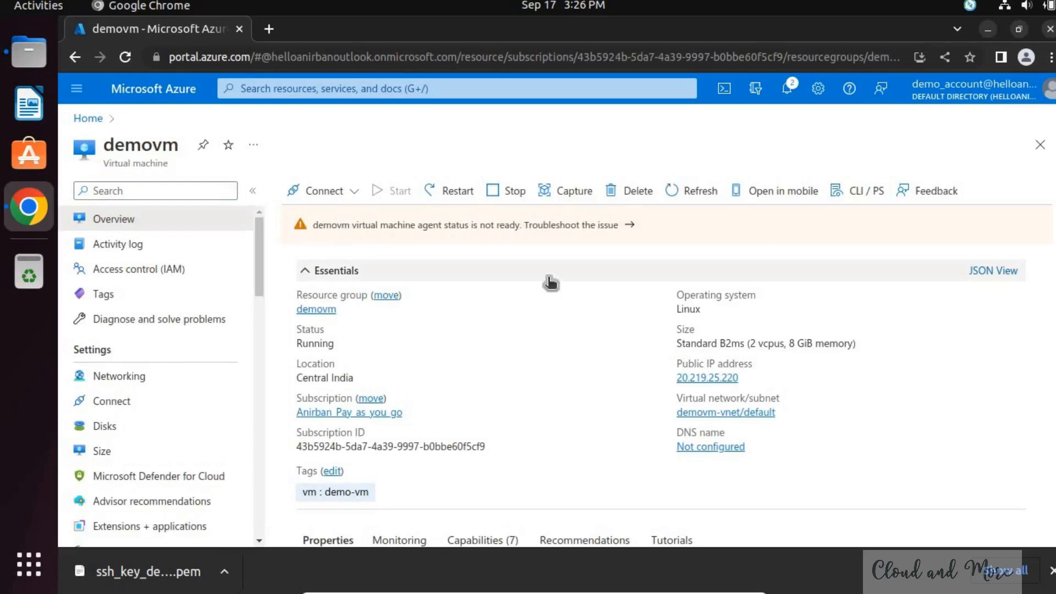
scroll(549, 284, down, 3)
scroll(548, 283, up, 3)
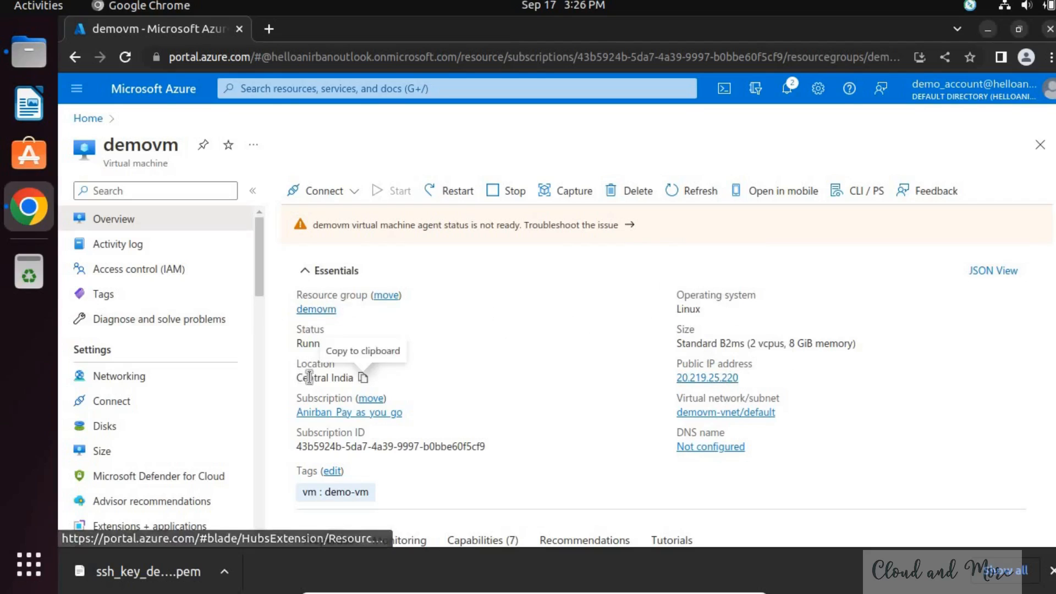
- Look through the demovm virtual machine's properties, including its operating system, networking, size and disk details
scroll(506, 385, down, 5)
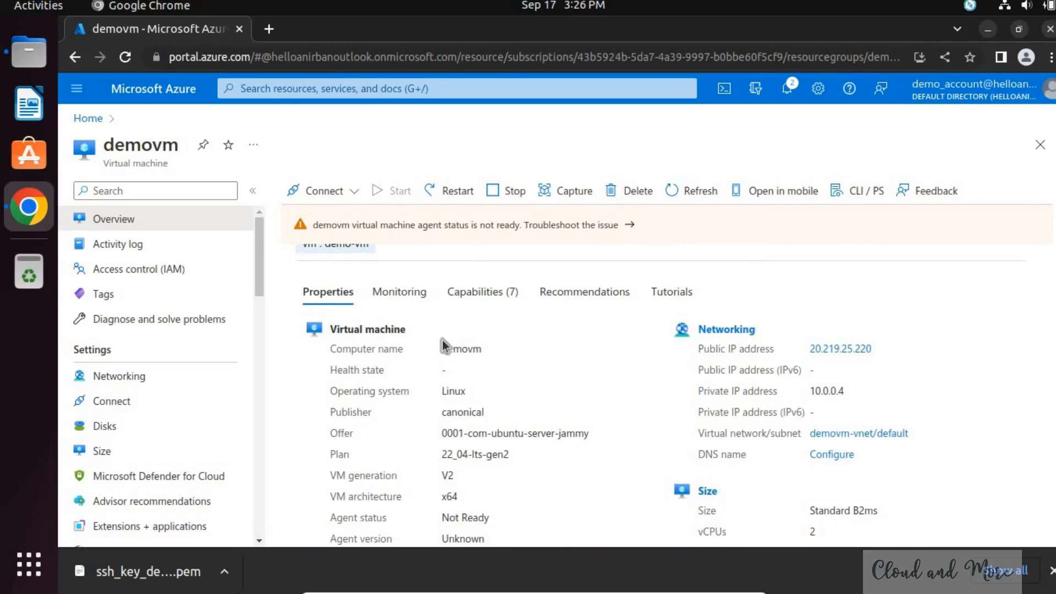
scroll(718, 362, down, 3)
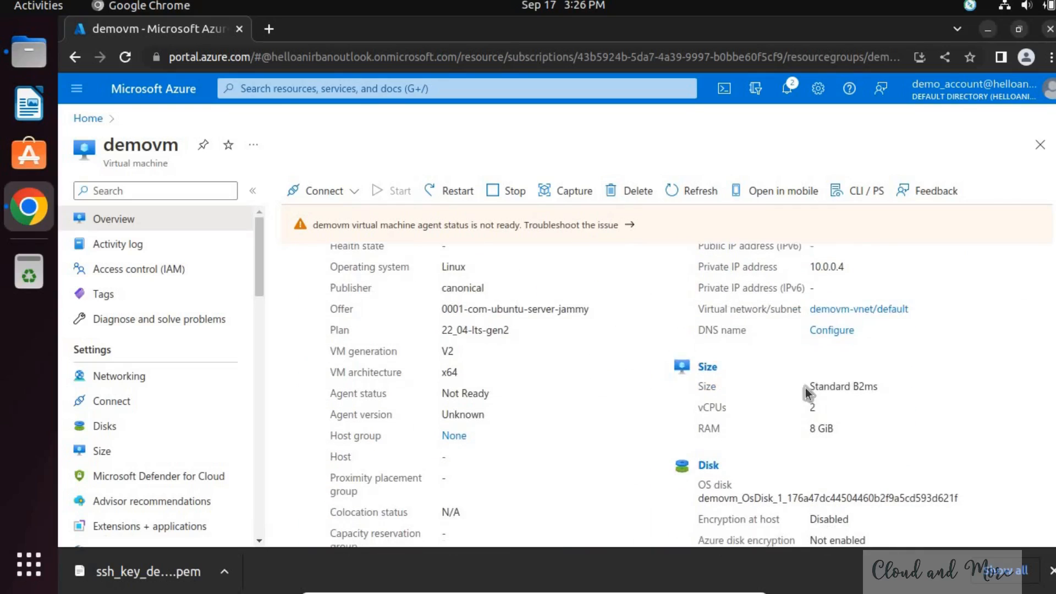
scroll(812, 407, down, 1)
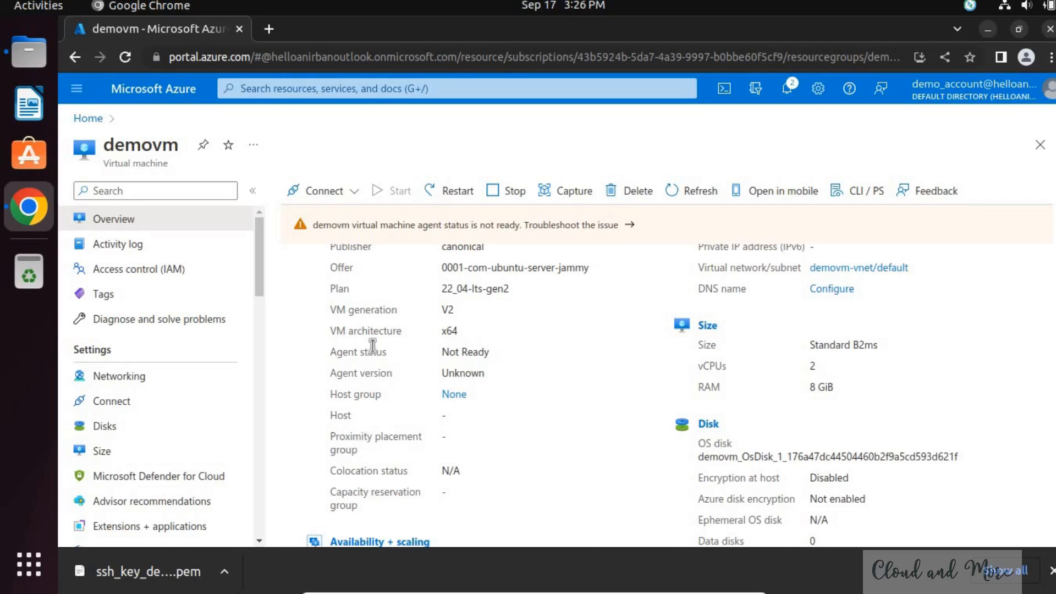
scroll(373, 350, up, 6)
scroll(373, 352, up, 4)
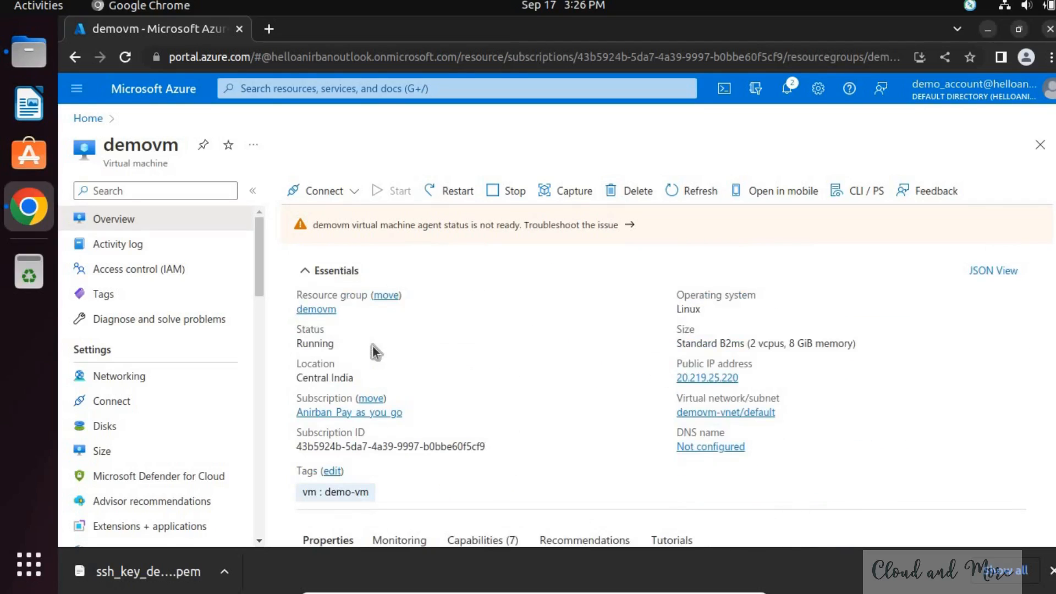
- Open the demovm resource group, collapse its essentials and review the type of each resource created with the virtual machine
click(316, 309)
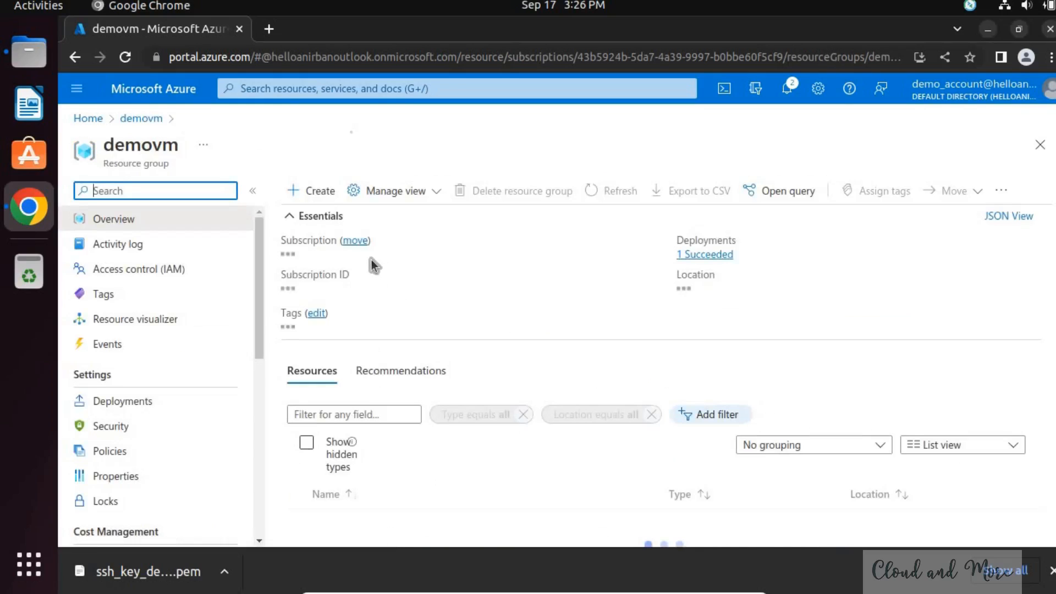
click(322, 216)
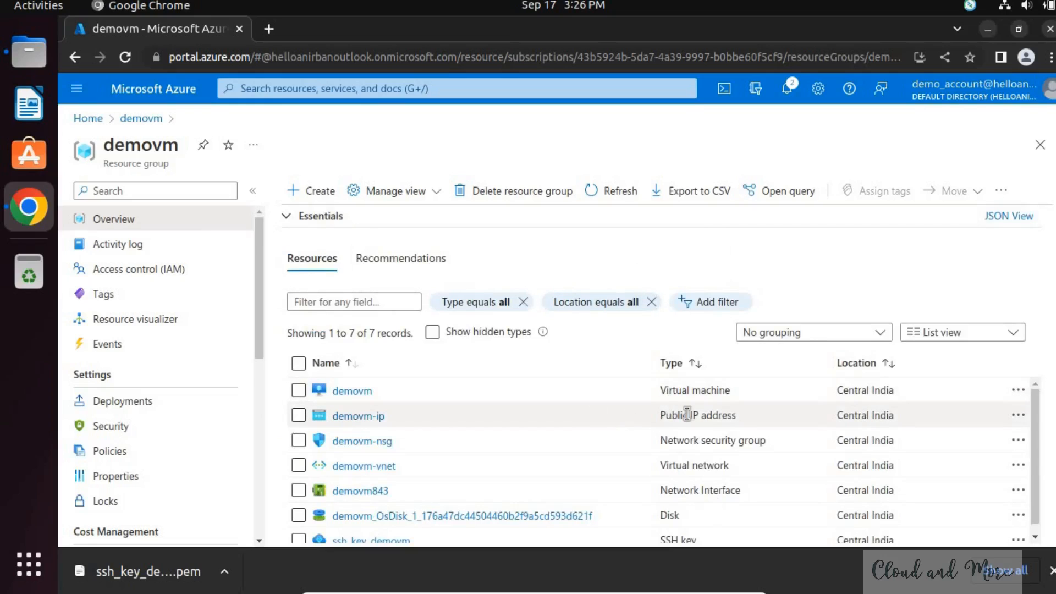
double_click(744, 421)
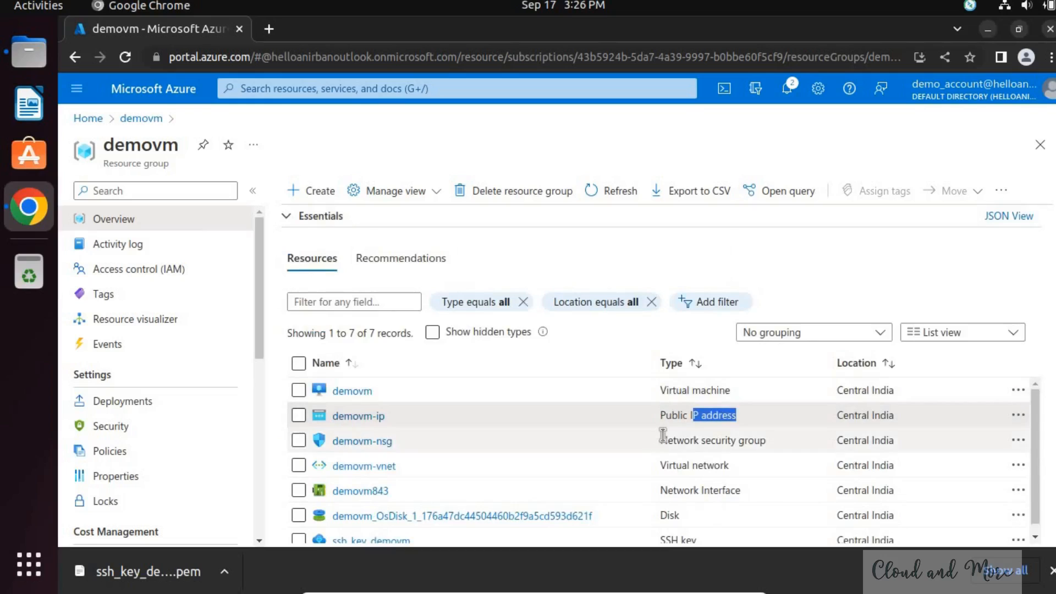
drag(665, 439, 759, 436)
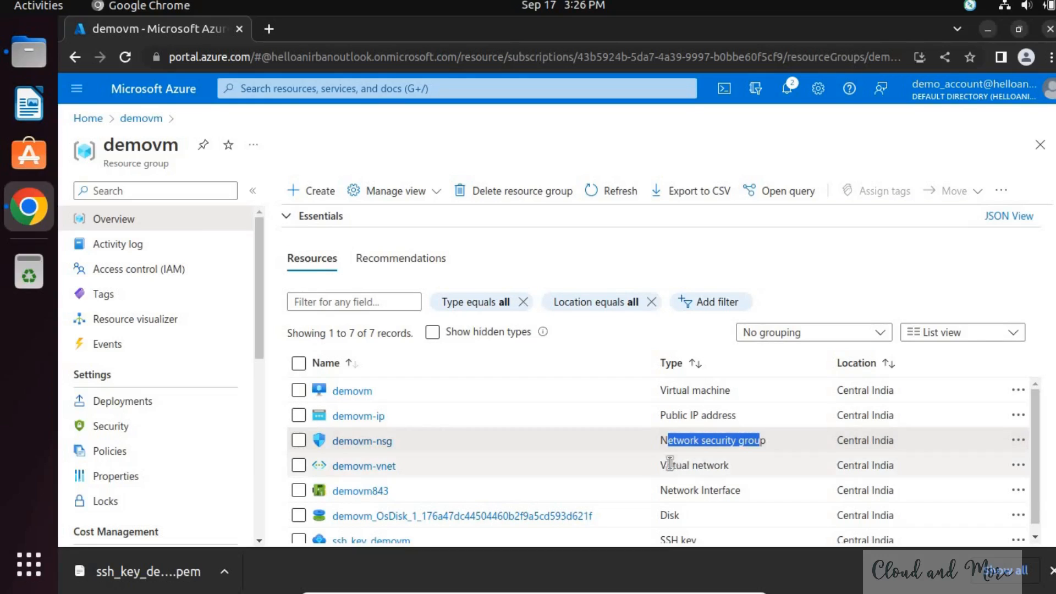
drag(666, 465, 749, 463)
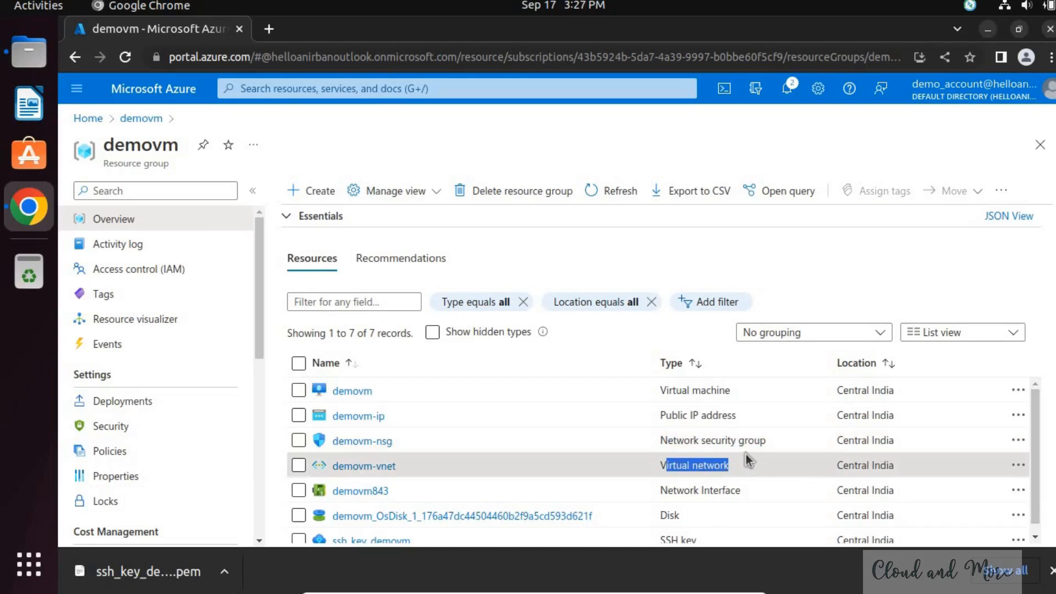
drag(674, 491, 763, 491)
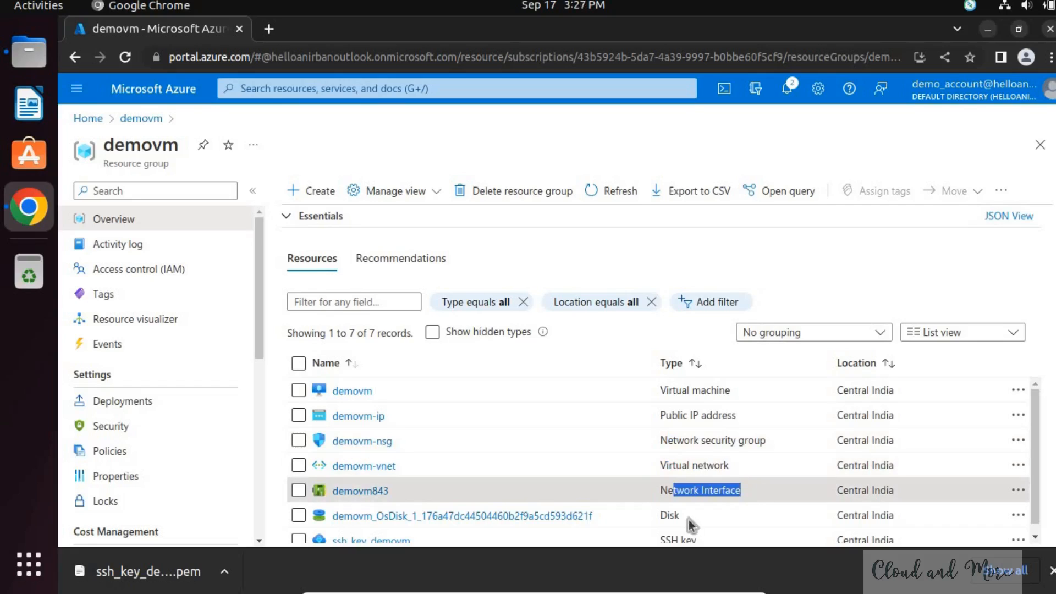
drag(667, 516, 698, 505)
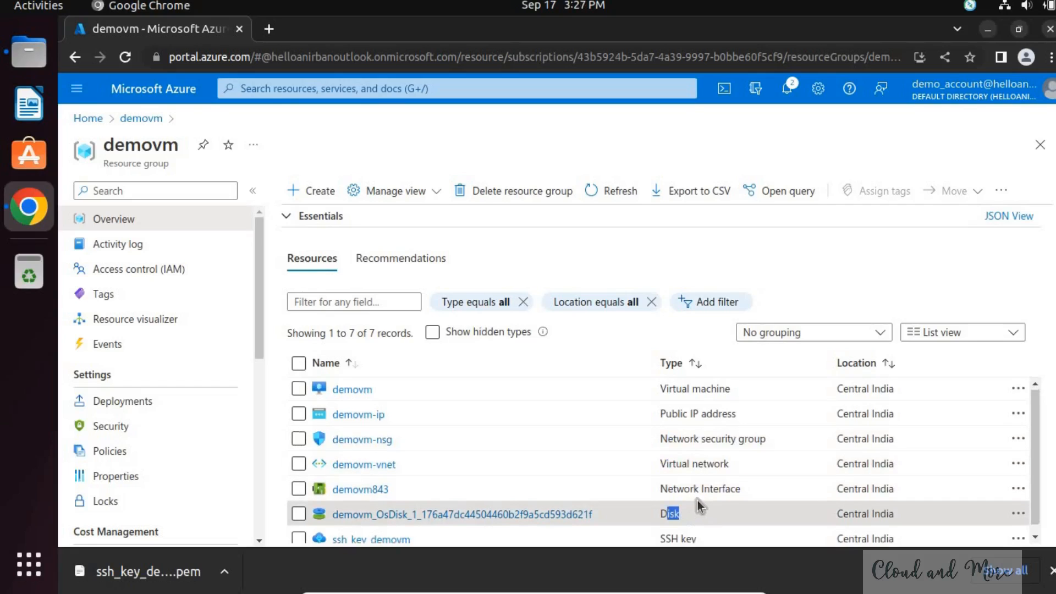
scroll(699, 505, down, 3)
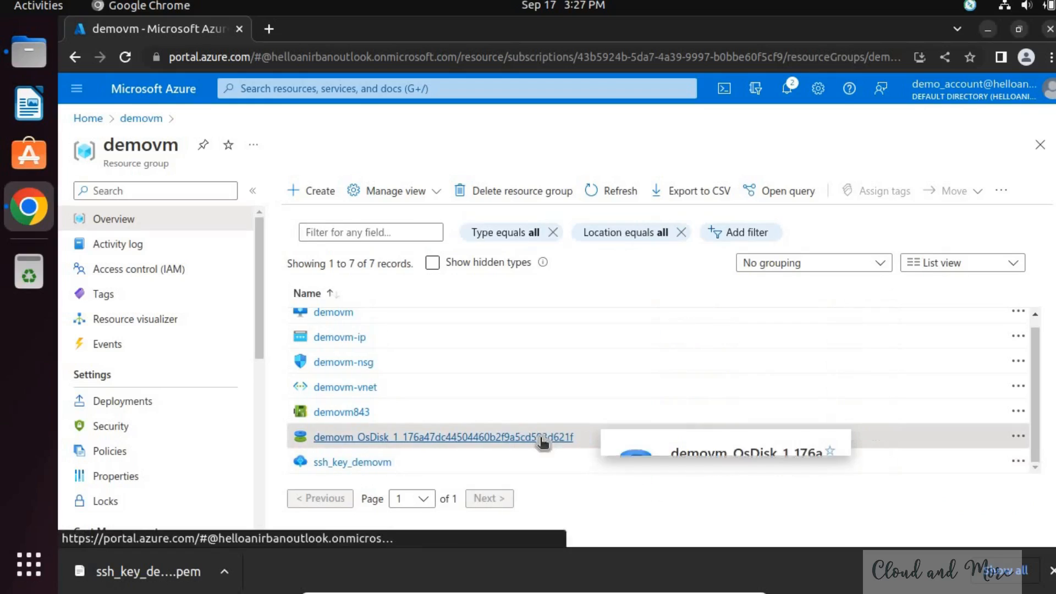
- Open the virtual machine's OS disk resource and check its disk SKU
click(524, 435)
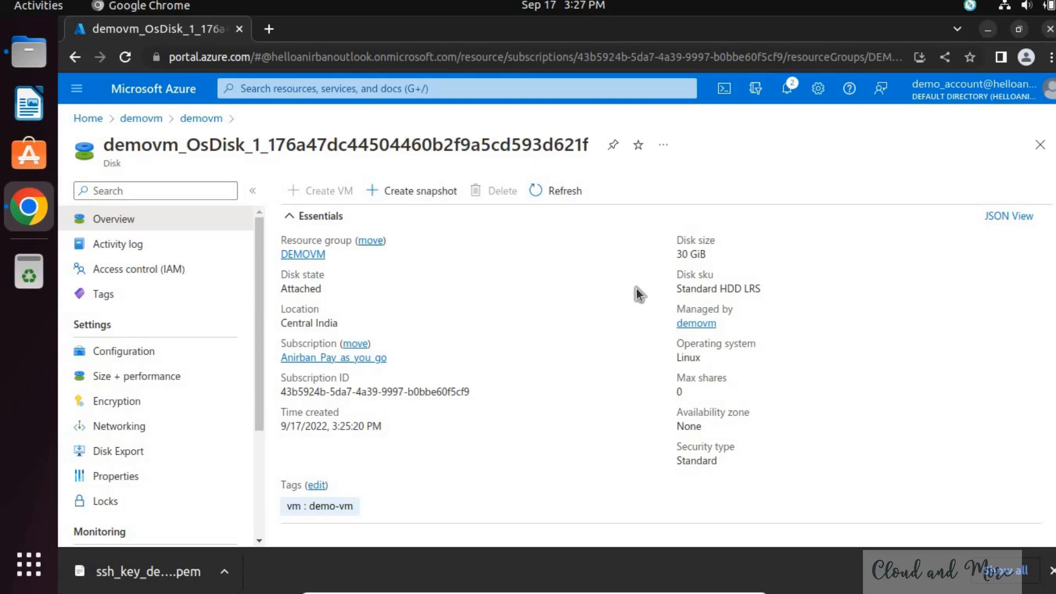
drag(717, 287, 668, 296)
click(708, 290)
drag(735, 290, 676, 290)
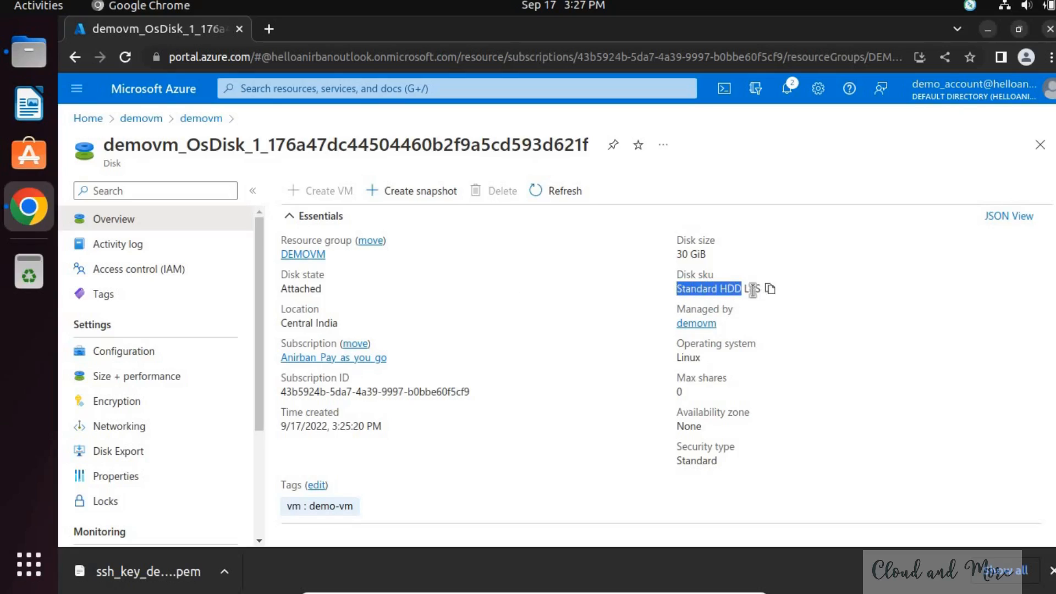
click(770, 289)
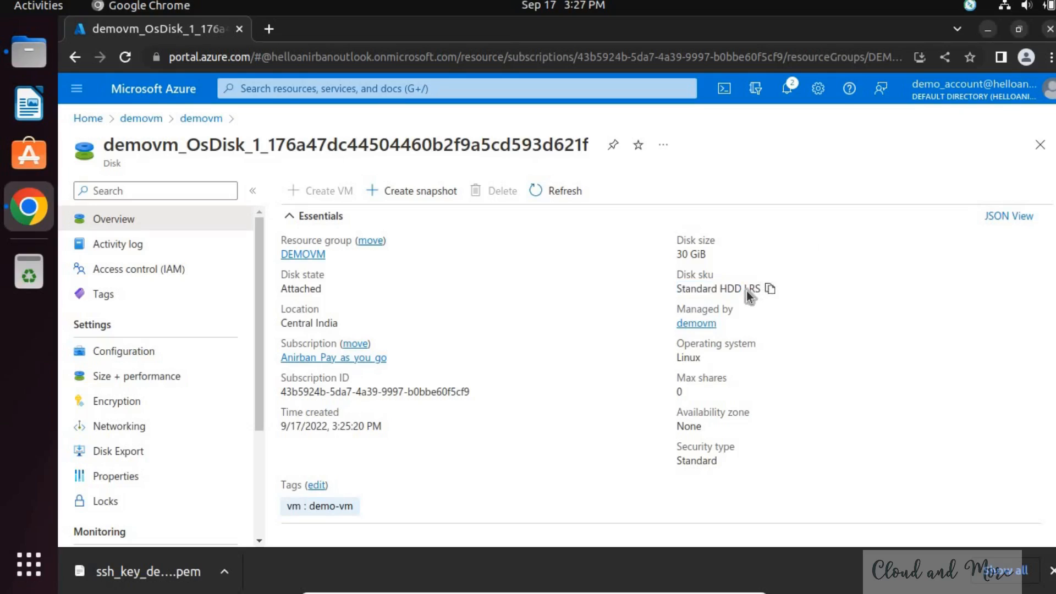
- Return to the demovm virtual machine, dismiss the downloads bar and open its SSH connection instructions
click(697, 323)
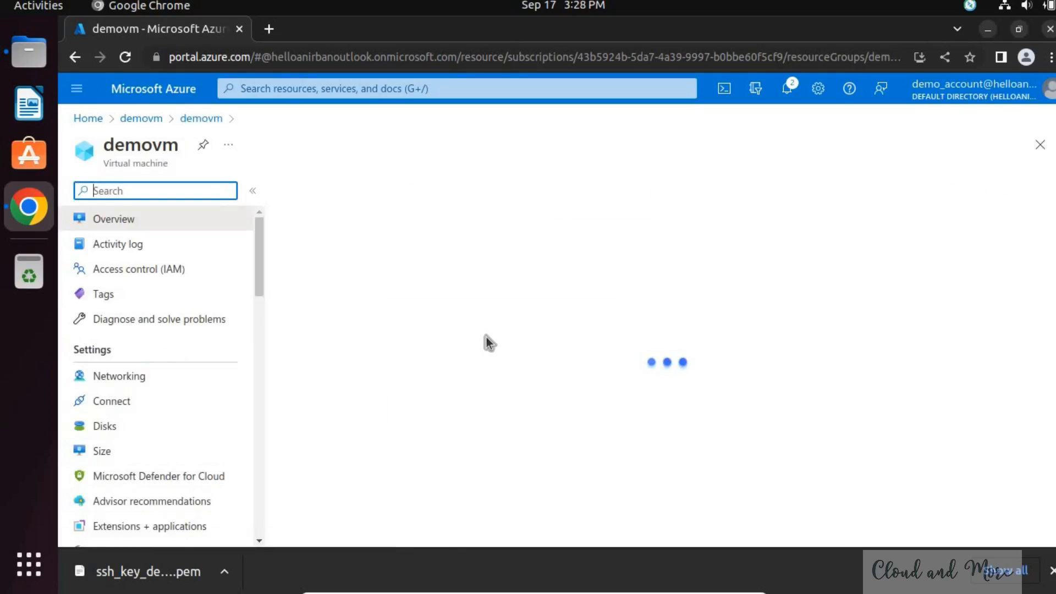
click(1051, 571)
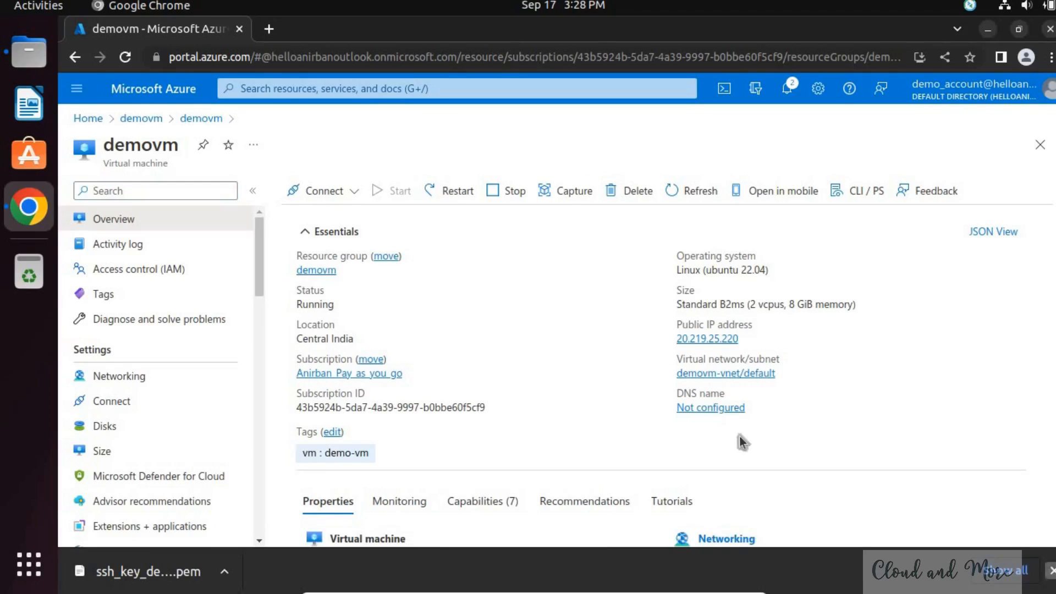
click(354, 193)
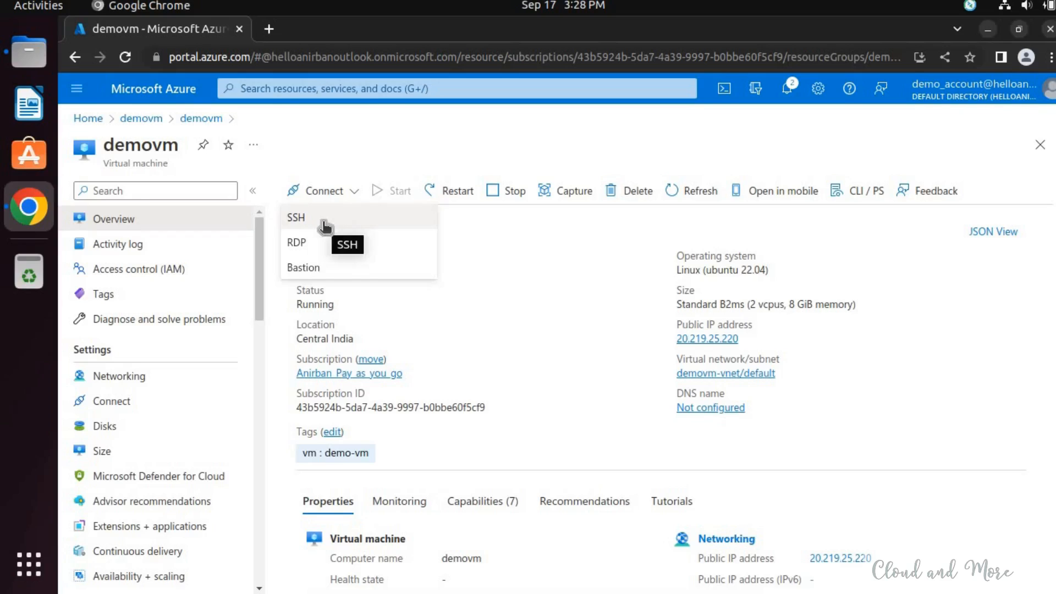
click(296, 218)
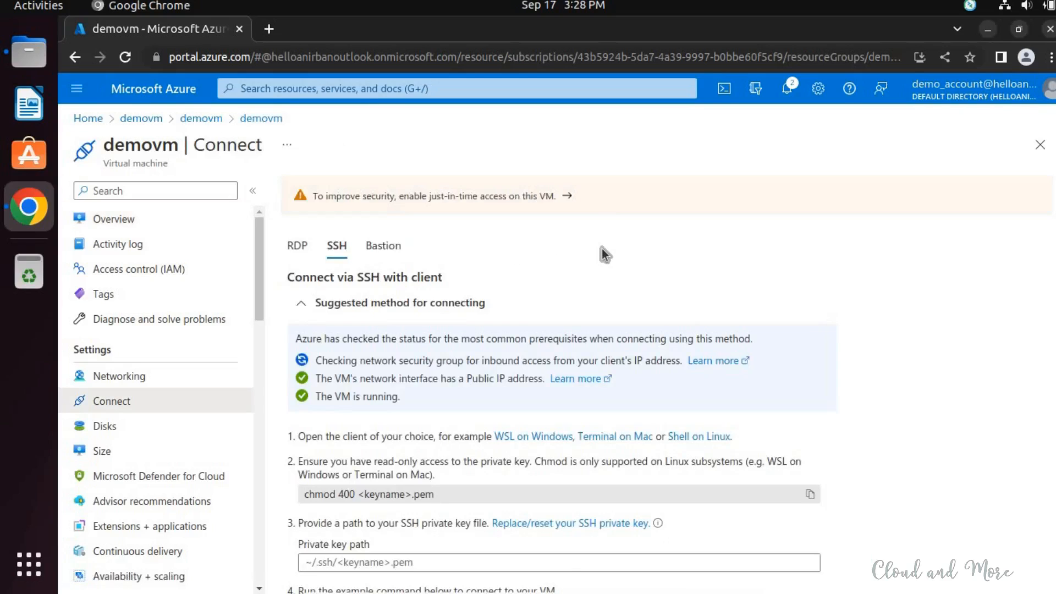
- Read the SSH connection instructions, including the chmod command for the private key and the example connection command
scroll(602, 249, down, 1)
scroll(603, 246, down, 2)
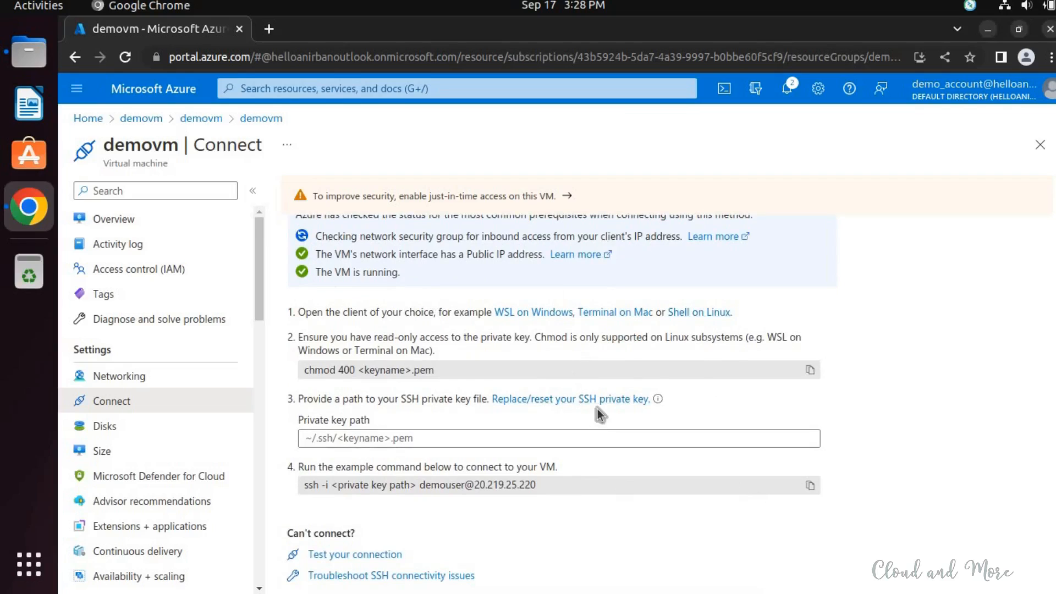
click(390, 376)
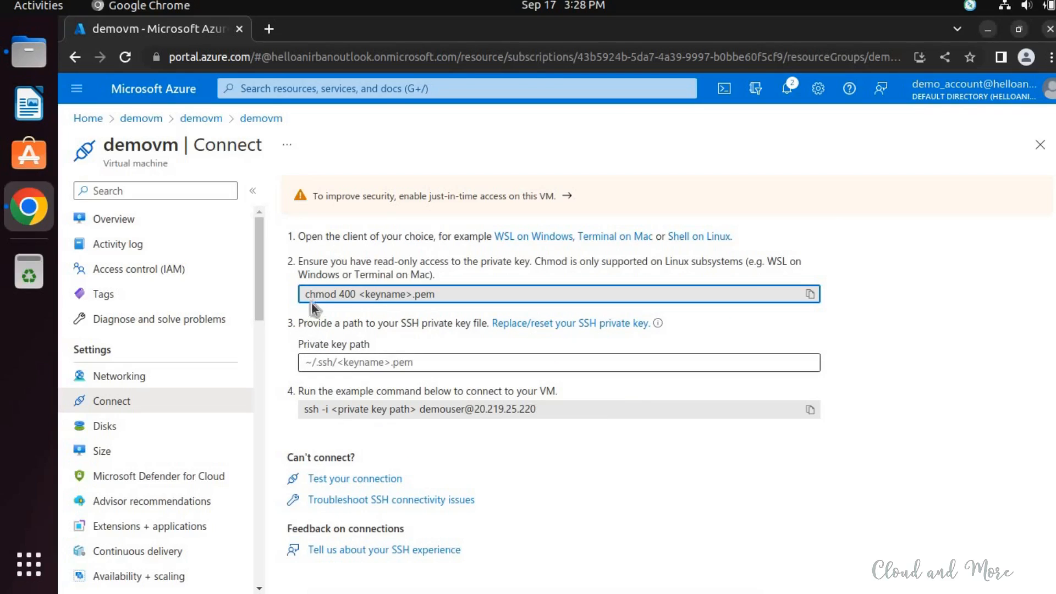
key(shift+End)
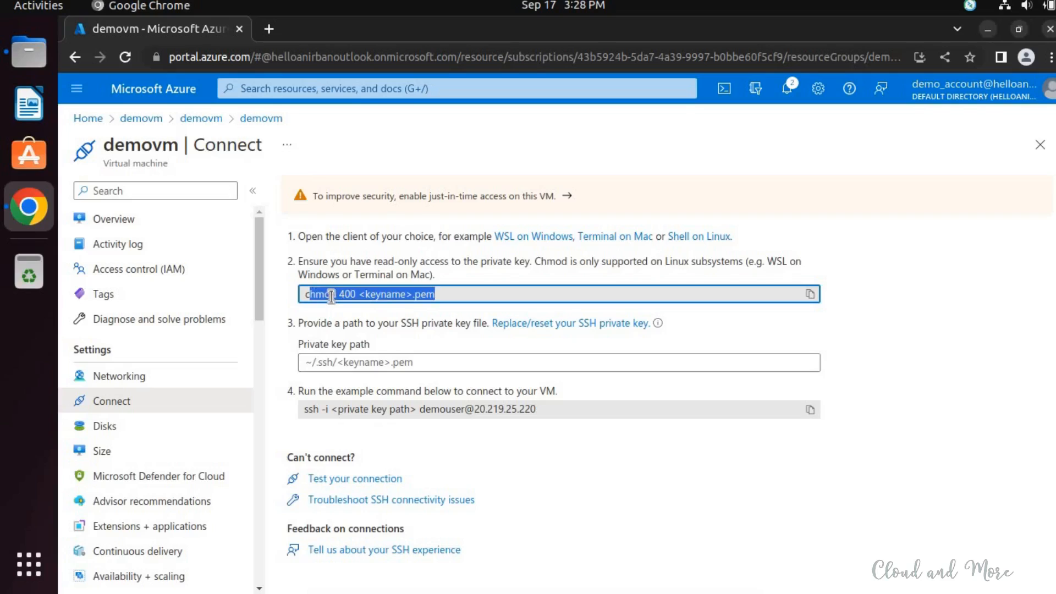
click(368, 298)
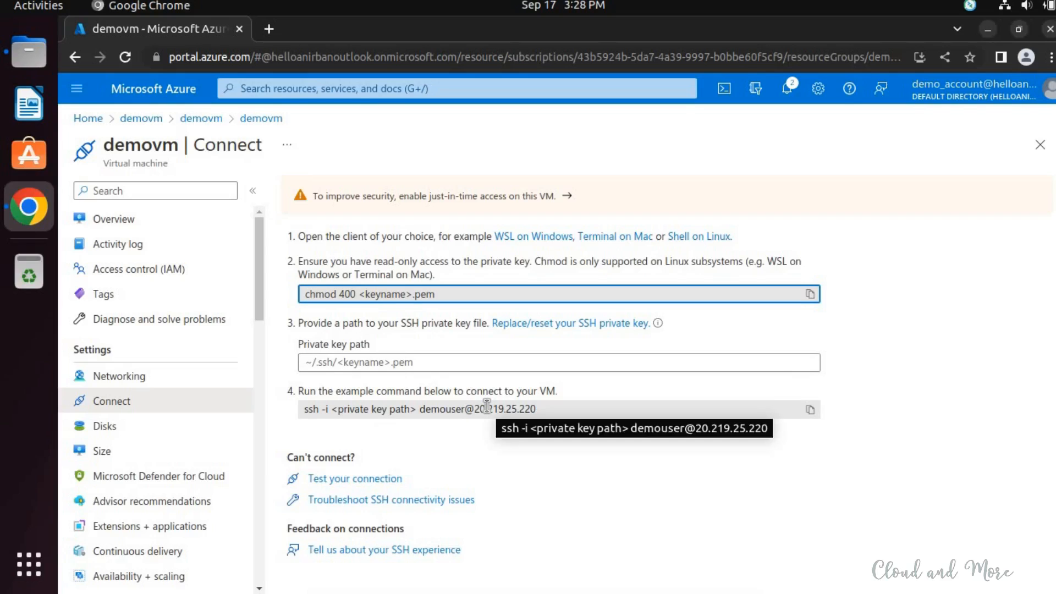
- Open a local Terminal window and list the home directory's contents with ls -lrt
key(super)
text(te)
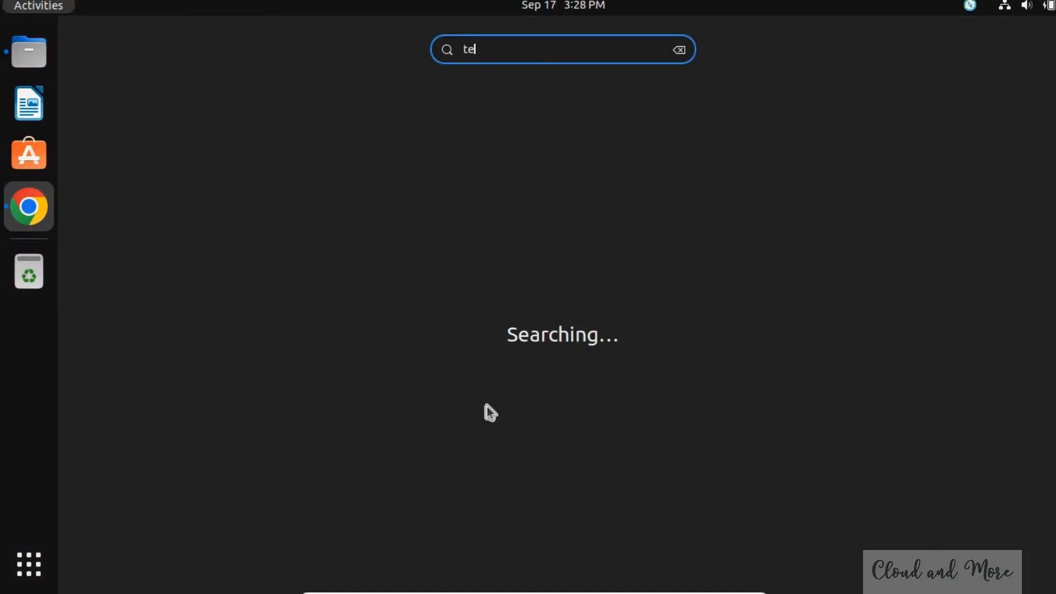
text(rm)
key(Return)
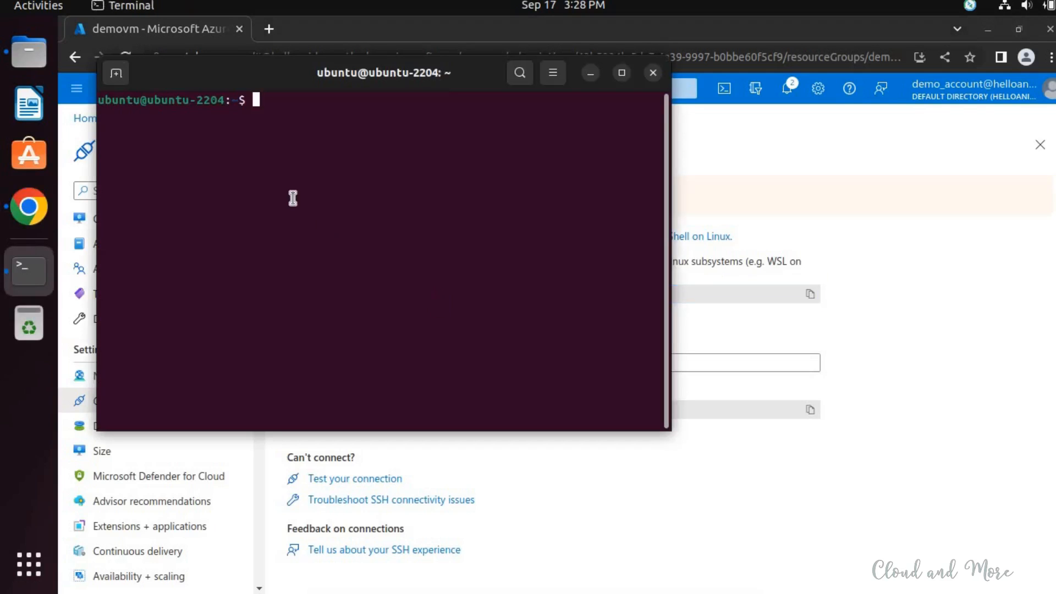
text(ls -lrt)
key(Return)
- Change to the Downloads directory and list its files with ls -lrt to locate ssh_key_demovm.pem
text(cd Down)
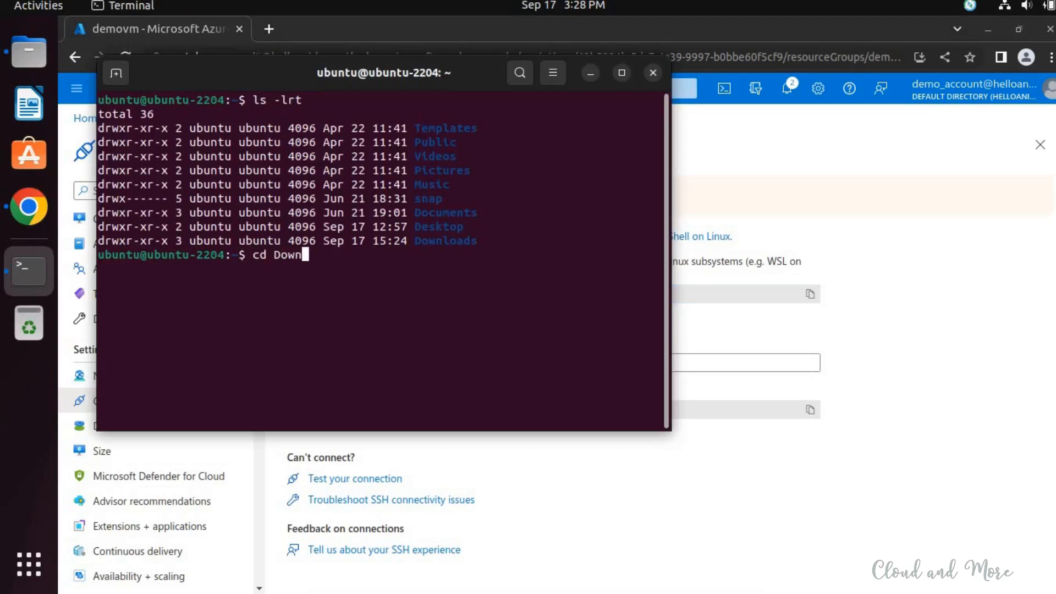
key(Tab)
key(Return)
text(ls -lrt)
key(Return)
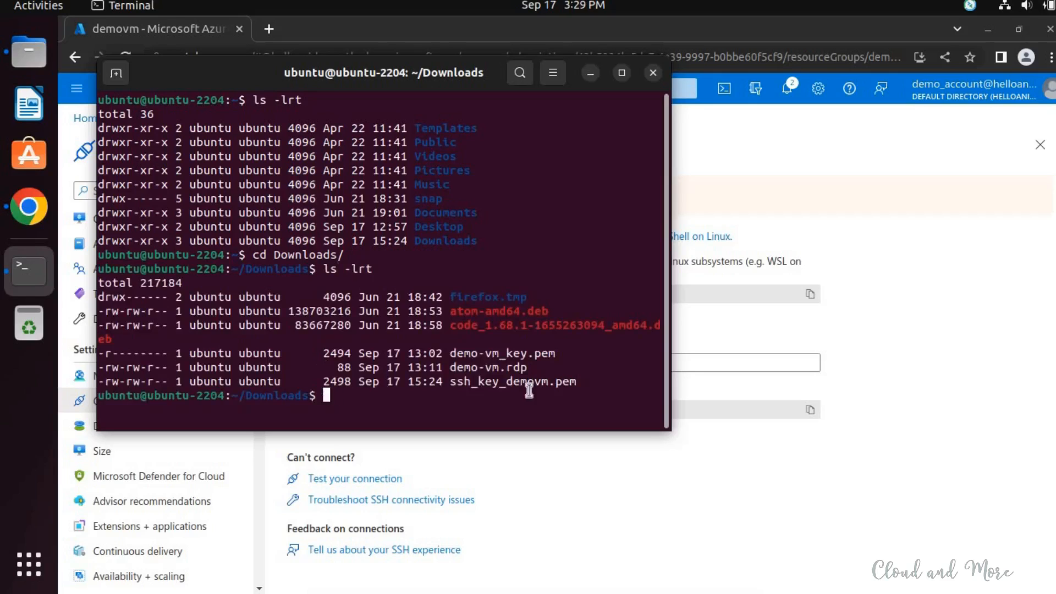
double_click(556, 380)
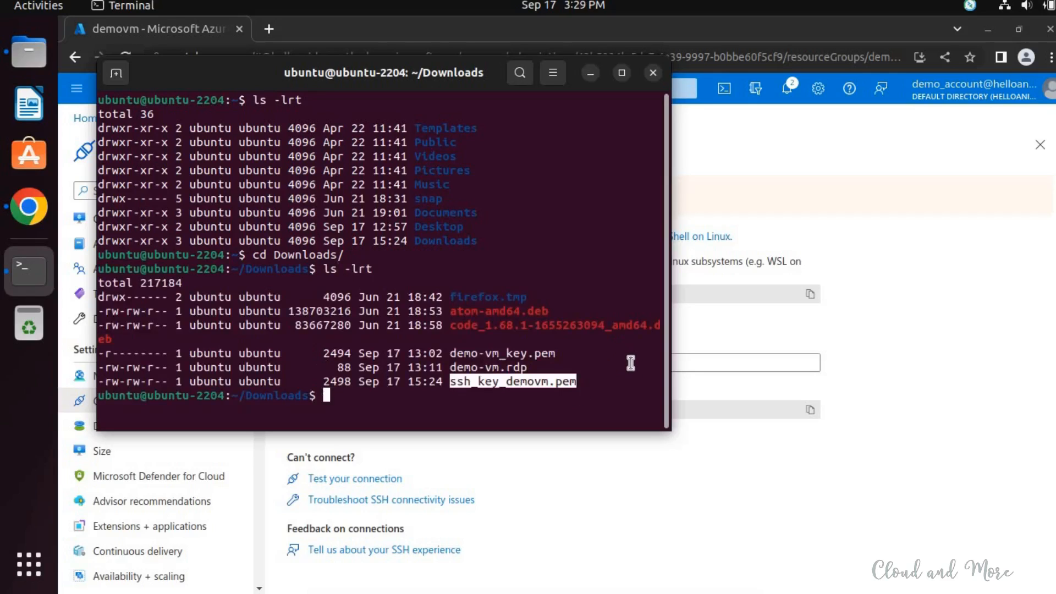
- Make the private key file read-only for its owner with chmod 400 ssh_key_demovm.pem, and clear the terminal
click(623, 358)
text(chmod 400 )
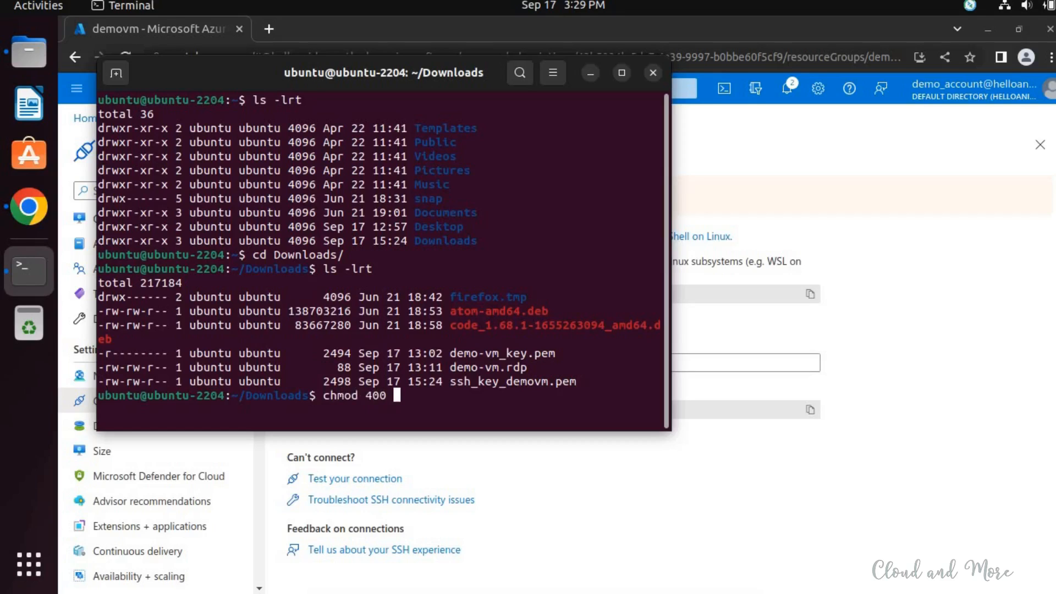
text(ssh)
key(Tab)
key(Return)
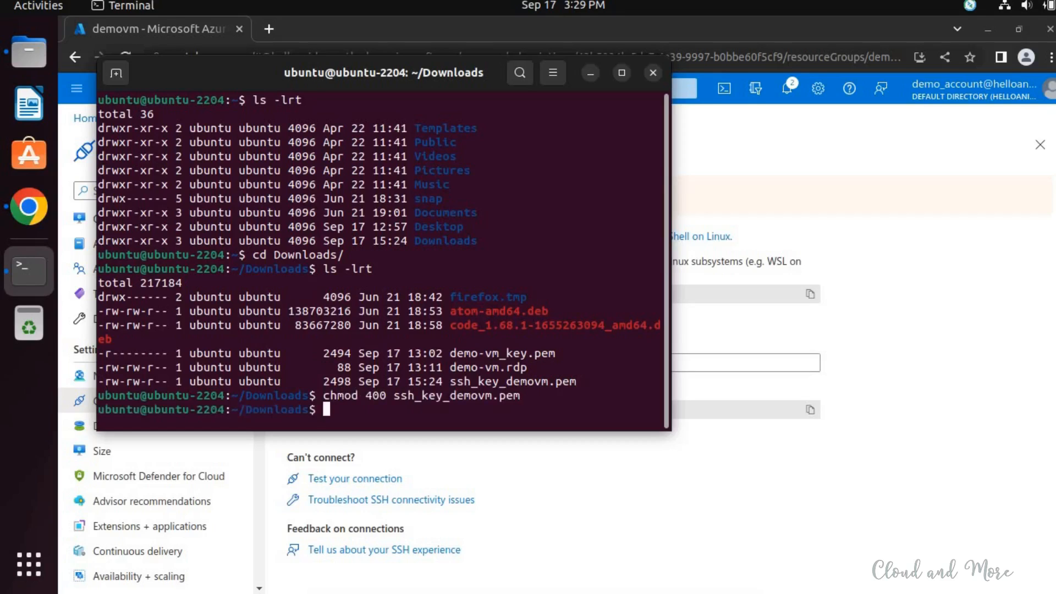
text(clear)
key(Return)
- Copy the example SSH connection command from the Azure portal in Chrome and paste it at the Terminal prompt
key(alt+Tab)
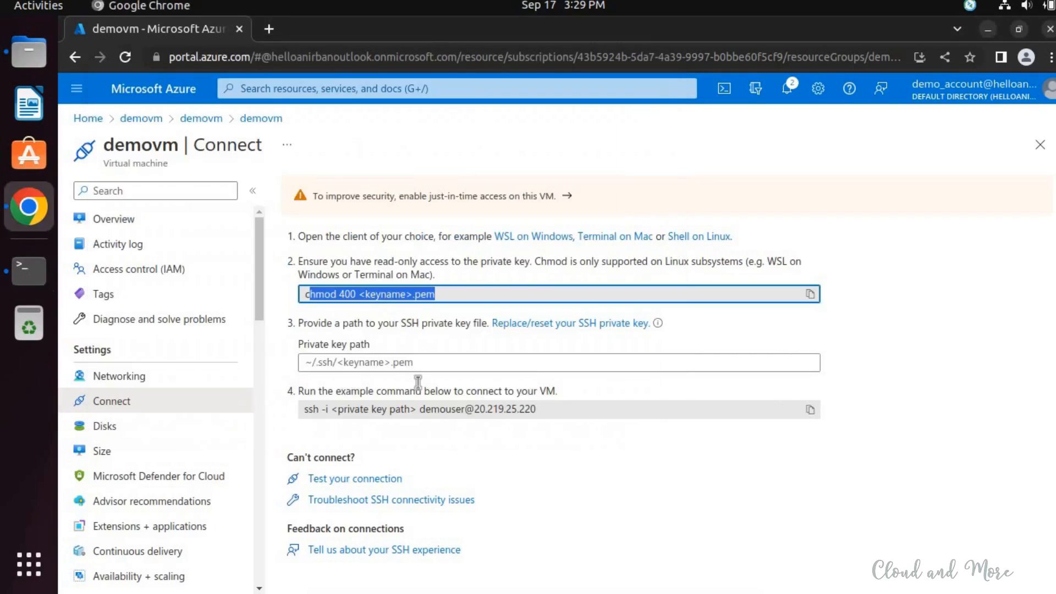
triple_click(448, 409)
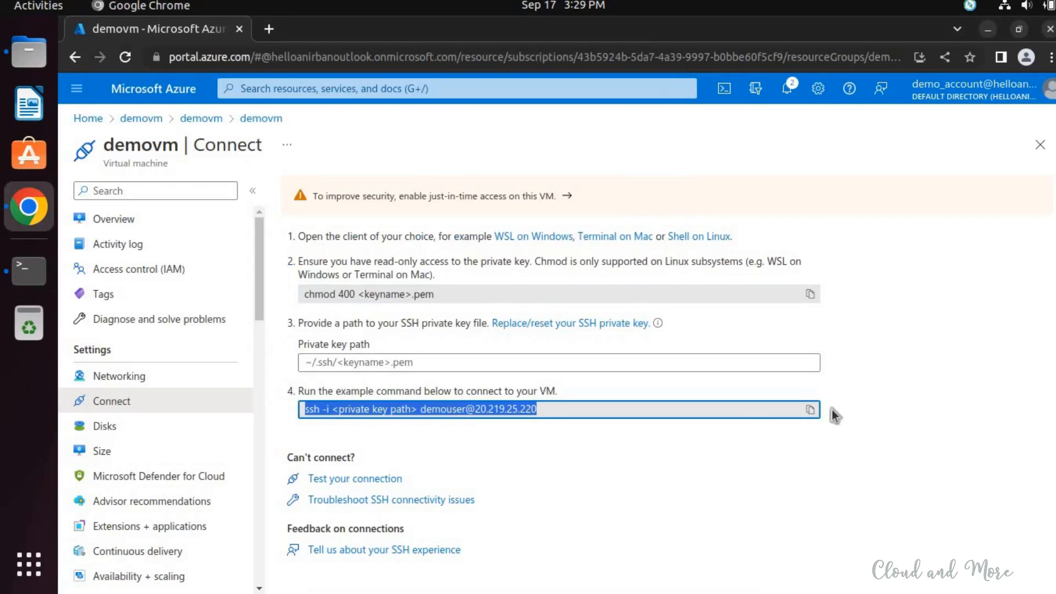
click(810, 409)
key(alt+Tab)
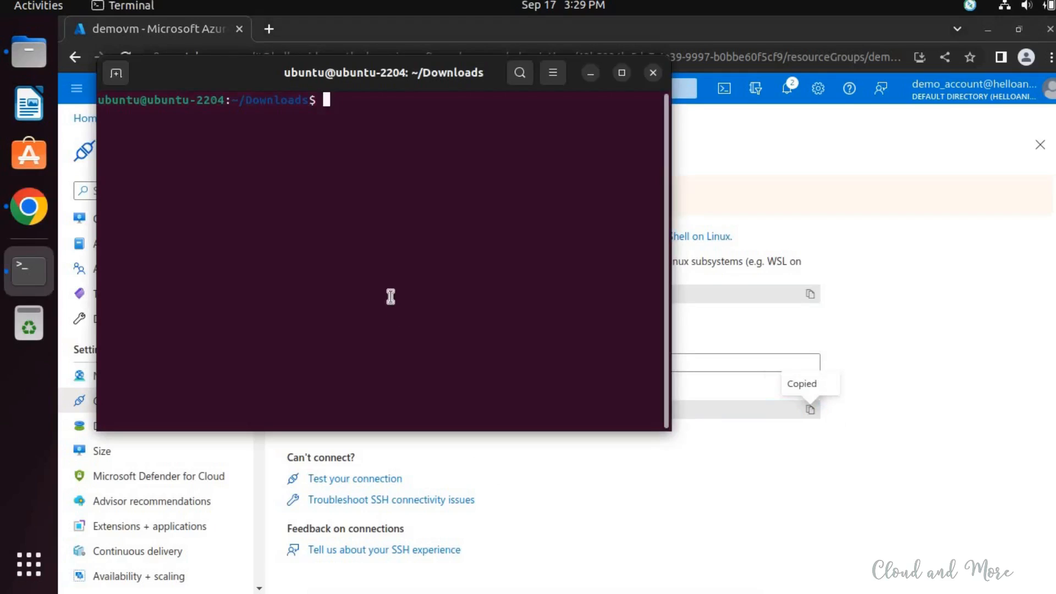
right_click(391, 297)
click(423, 347)
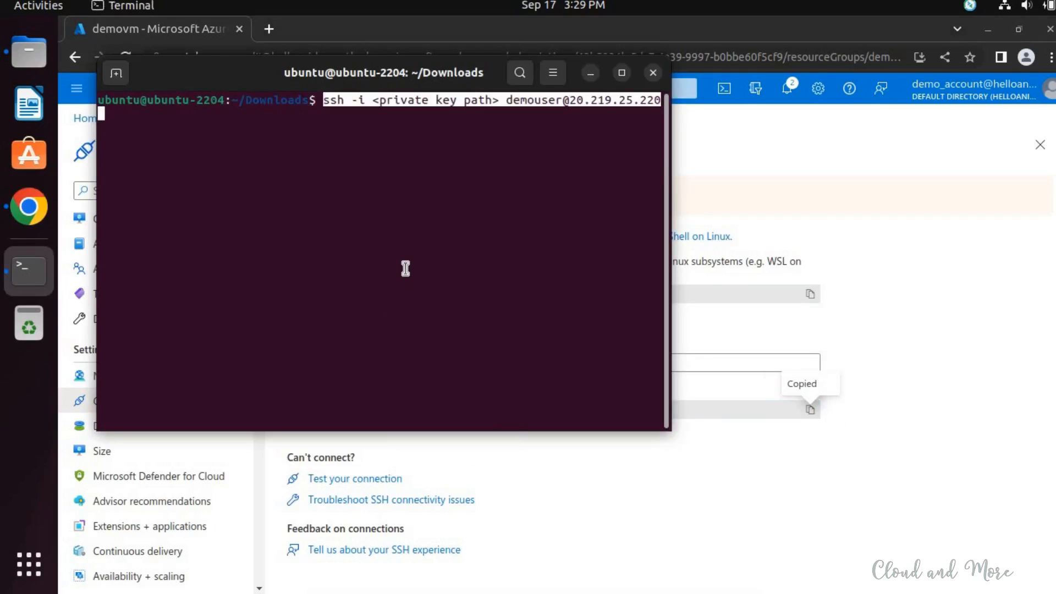
key(Left)
key(Left)
key(Left)
key(Left)
key(Left)
key(Left)
key(Left)
key(Left)
key(Left)
key(Left)
key(Left)
key(Left)
key(Left)
key(Left)
key(Left)
key(Left)
key(Left)
key(Left)
key(Left)
key(Left)
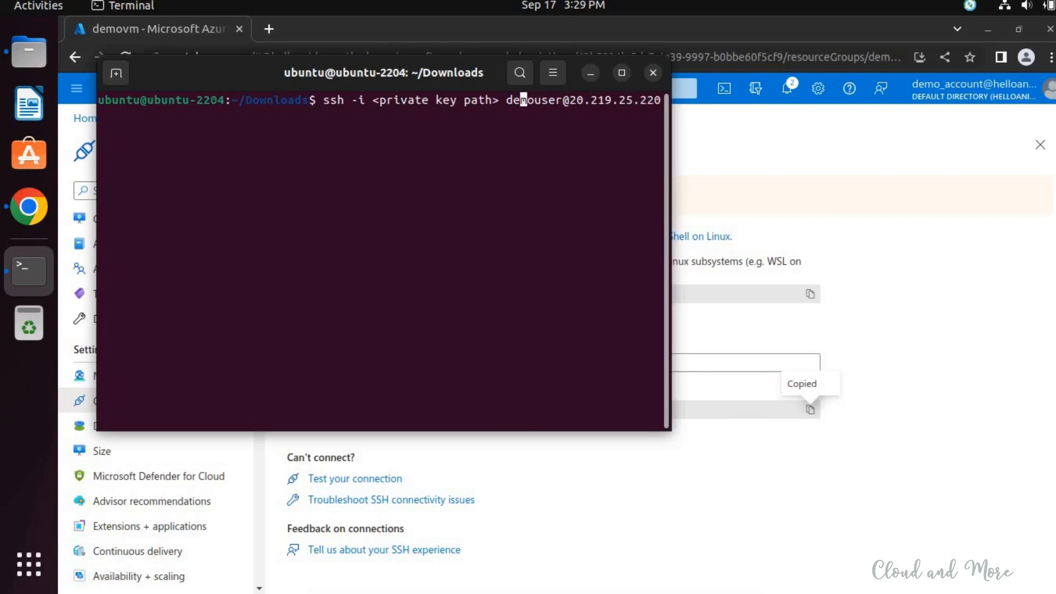
key(BackSpace)
key(BackSpace)
key(BackSpace)
key(BackSpace)
key(BackSpace)
key(BackSpace)
key(BackSpace)
key(BackSpace)
key(BackSpace)
key(BackSpace)
key(BackSpace)
key(BackSpace)
key(BackSpace)
key(BackSpace)
key(BackSpace)
key(BackSpace)
key(BackSpace)
key(BackSpace)
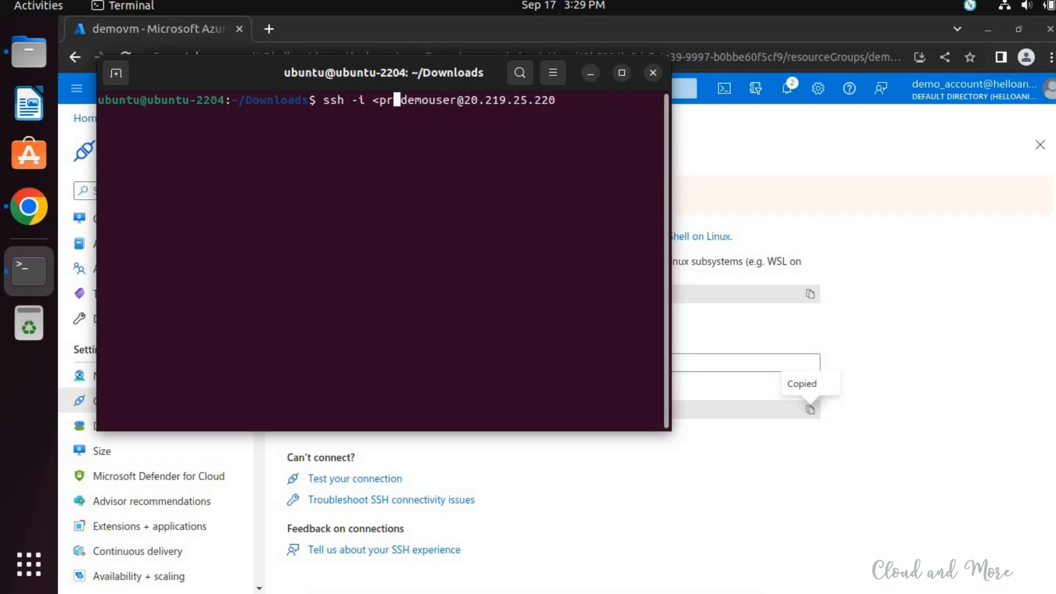
text(demo-vm)
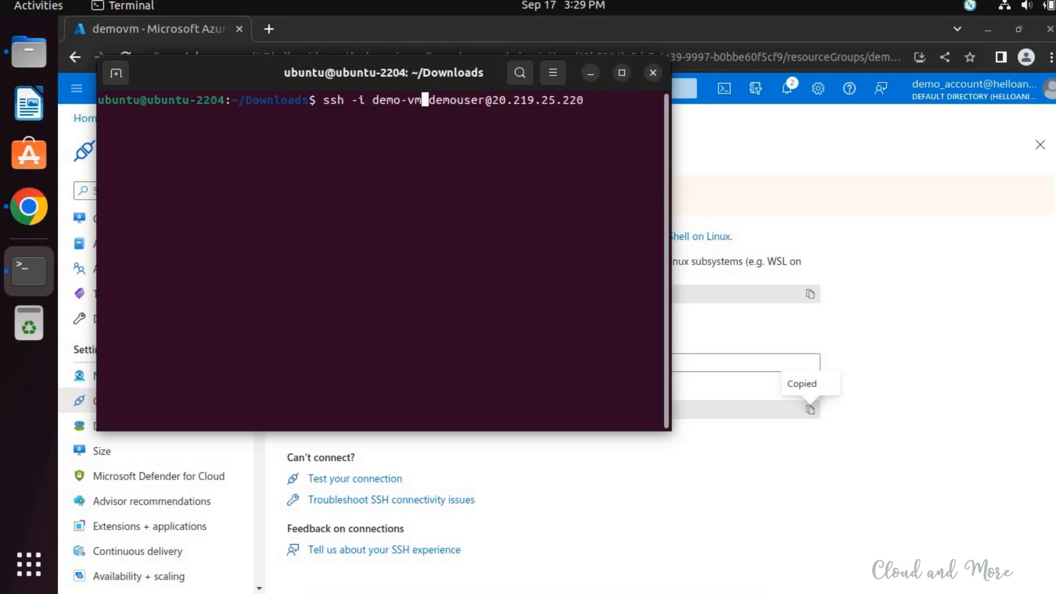
key(BackSpace)
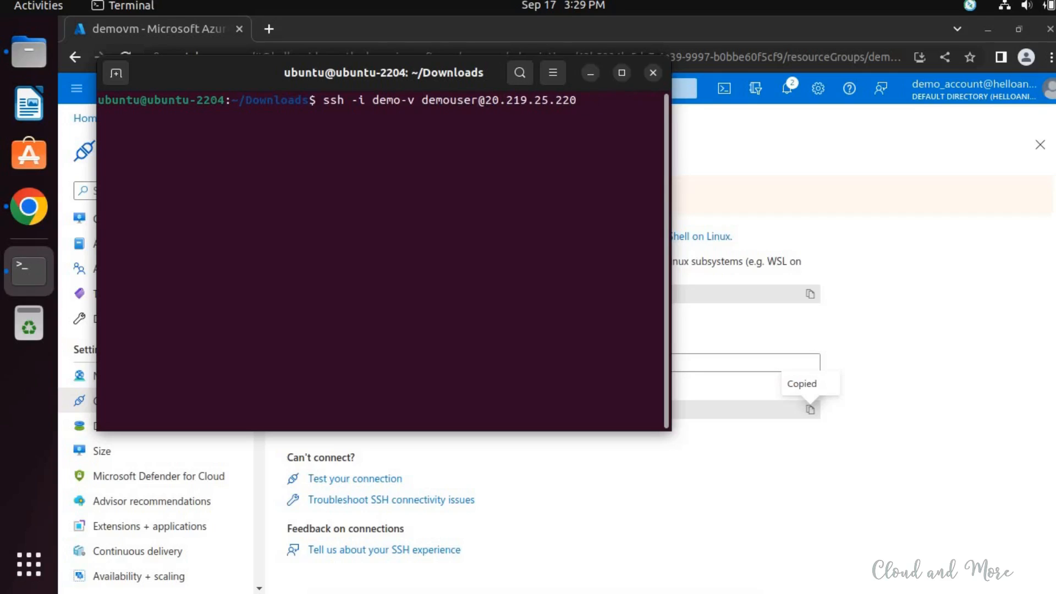
key(BackSpace)
key(BackSpace)
key(BackSpace)
key(BackSpace)
key(BackSpace)
key(BackSpace)
key(BackSpace)
key(BackSpace)
key(BackSpace)
key(BackSpace)
key(BackSpace)
key(BackSpace)
key(BackSpace)
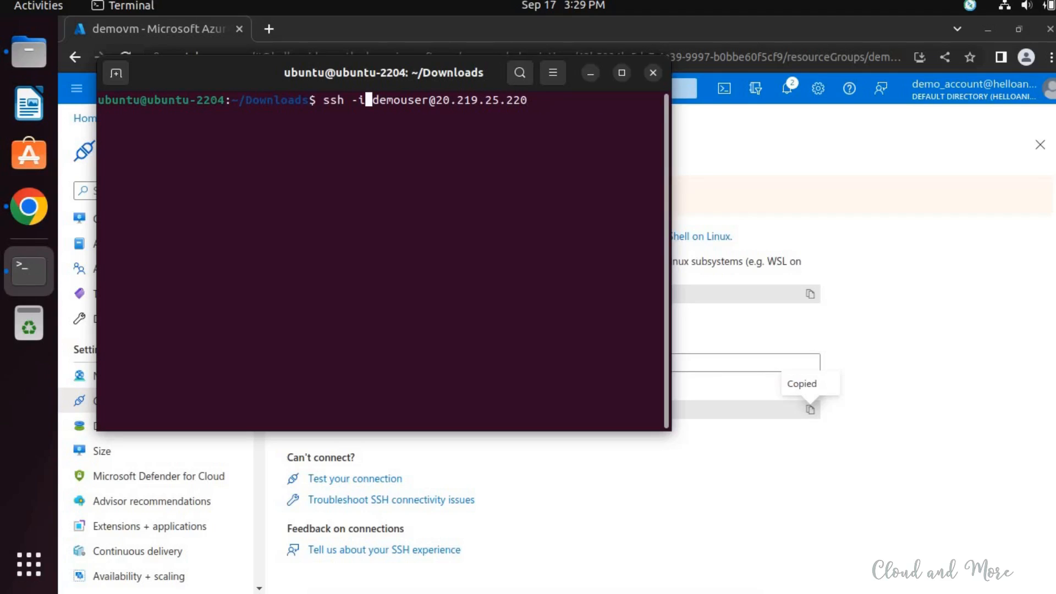
key(Delete)
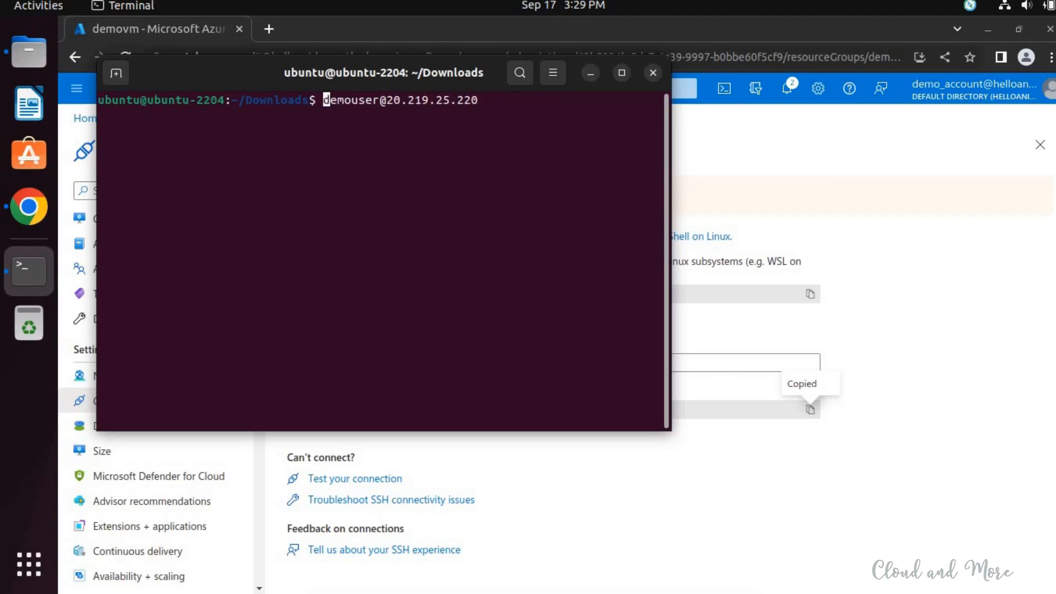
key(Delete)
key(Delete)
key(Delete)
key(Delete)
key(Delete)
key(Delete)
key(Delete)
key(Delete)
key(Delete)
key(Delete)
key(Delete)
key(Delete)
key(Delete)
key(Delete)
key(Delete)
key(Delete)
key(Delete)
key(Delete)
key(Delete)
key(Delete)
- List the files in the Downloads directory with ls -lrt to check the private key's file name
text(ls -)
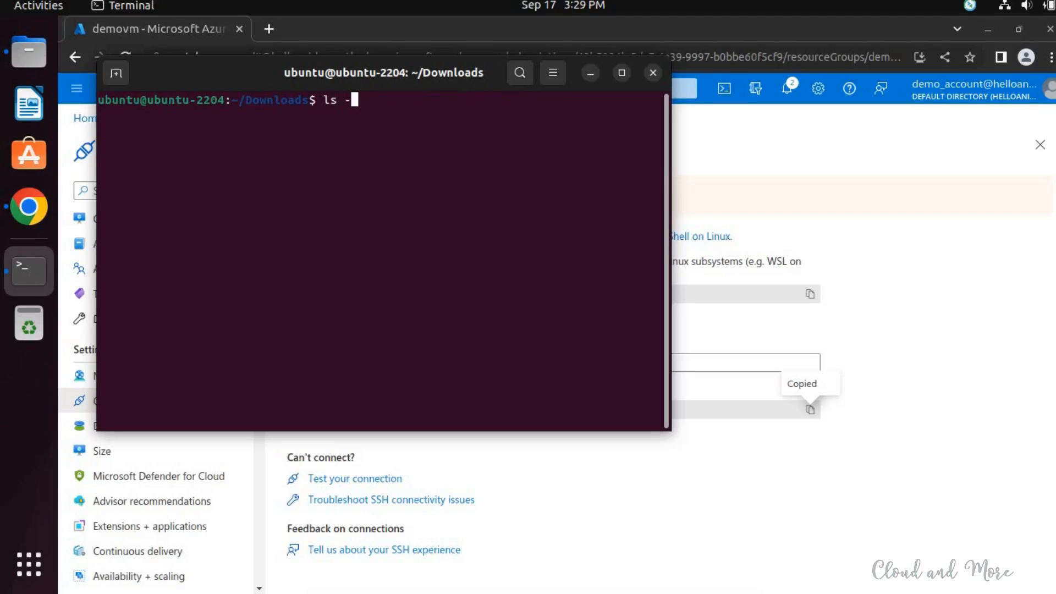
text(lrt)
key(Return)
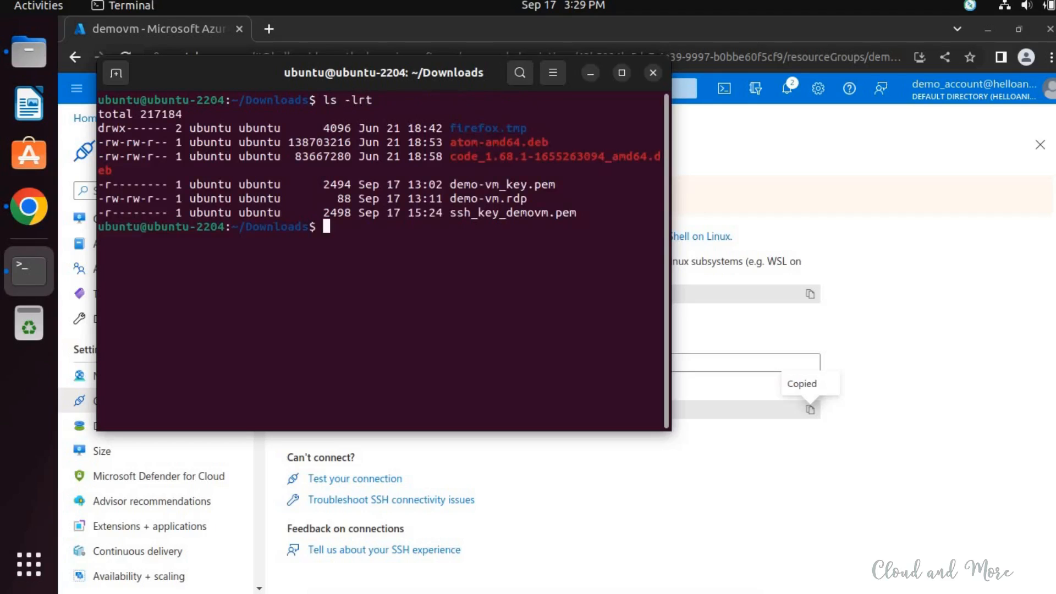
key(ctrl+shift+v)
key(Left)
key(Left)
key(Left)
key(Left)
key(Left)
key(Left)
key(Left)
key(Left)
key(Left)
key(Left)
key(Left)
key(Left)
key(Left)
key(Left)
key(Left)
key(Left)
key(Left)
key(Left)
key(Left)
key(Left)
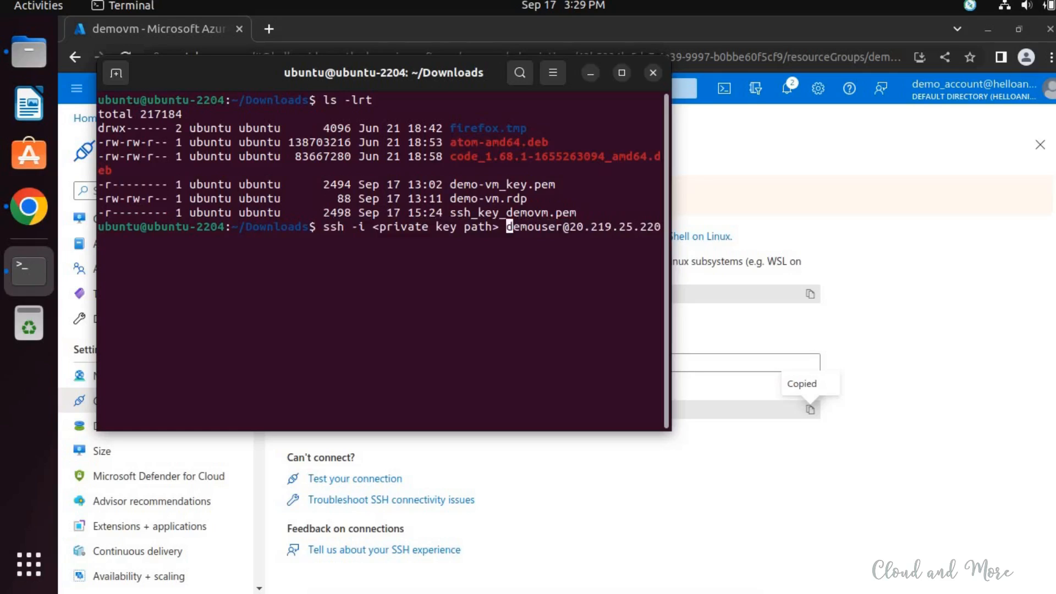
key(Left)
key(BackSpace)
key(BackSpace)
key(BackSpace)
key(BackSpace)
key(BackSpace)
key(BackSpace)
key(BackSpace)
key(BackSpace)
key(BackSpace)
key(BackSpace)
key(BackSpace)
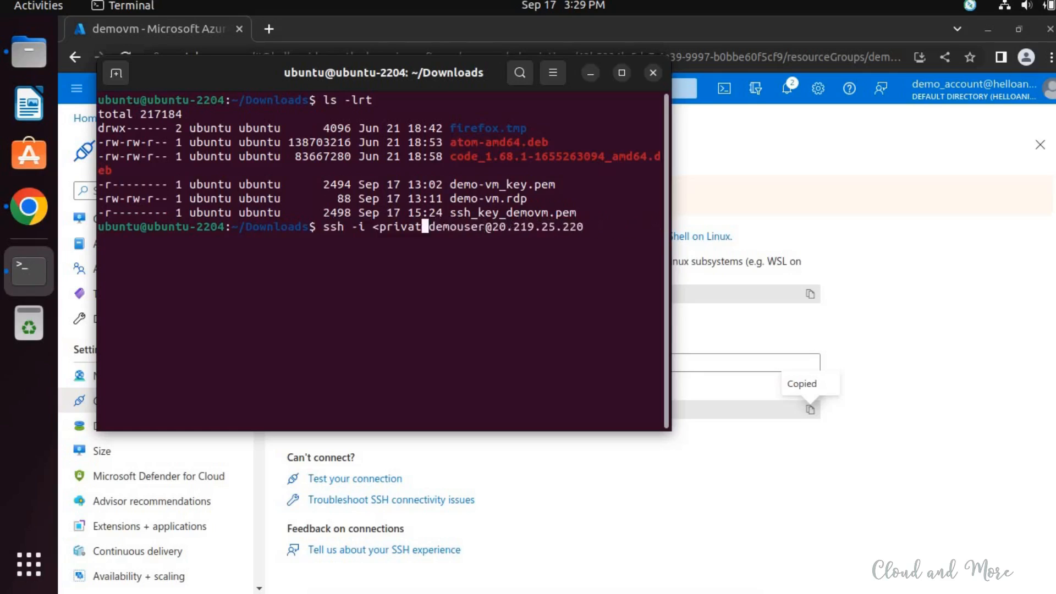
key(BackSpace)
key(BackSpace)
key(BackSpace)
key(BackSpace)
key(BackSpace)
key(BackSpace)
key(BackSpace)
text(ss)
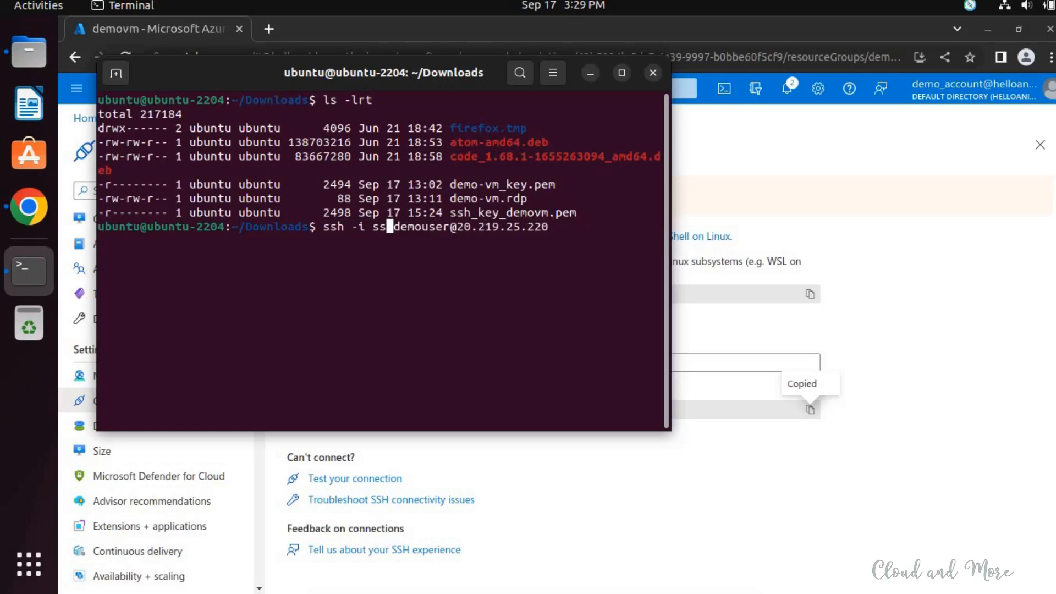
key(Tab)
key(Return)
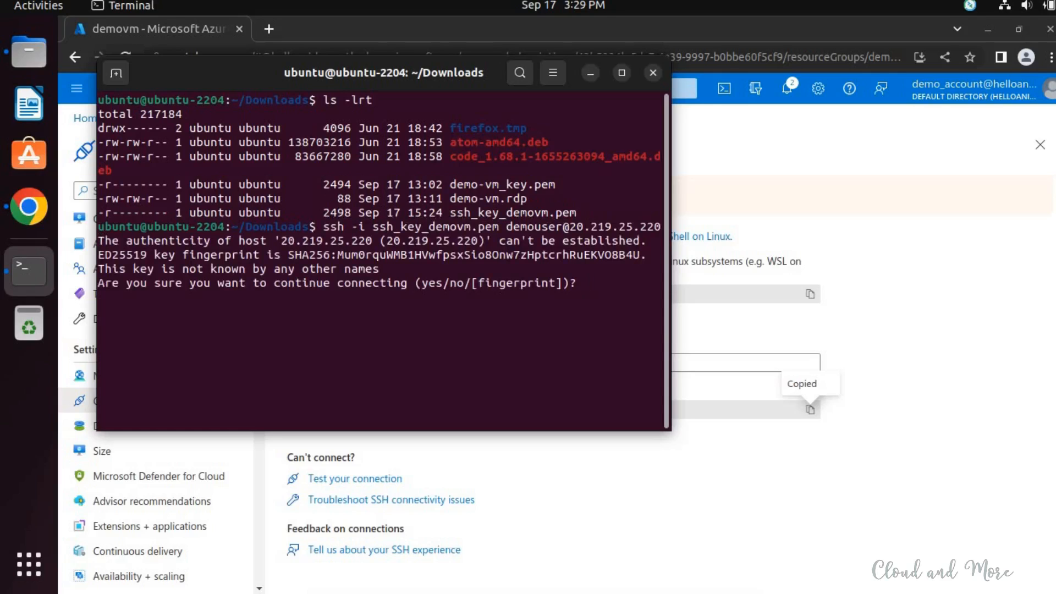
text(yes)
key(Return)
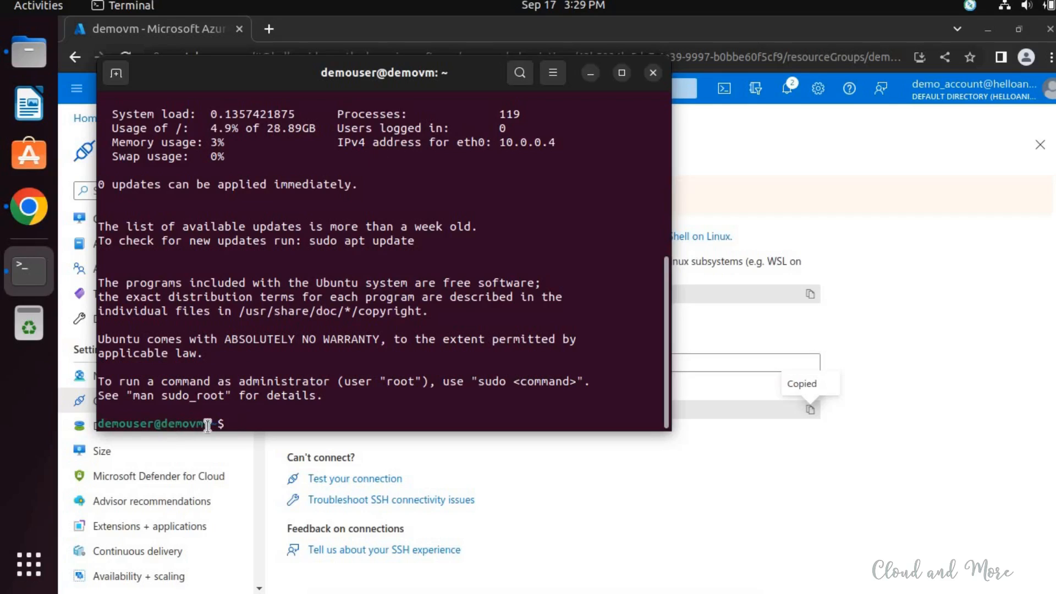
- Check the logged-in user and operating system on the remote VM with whoami, uname and uname -v
double_click(187, 424)
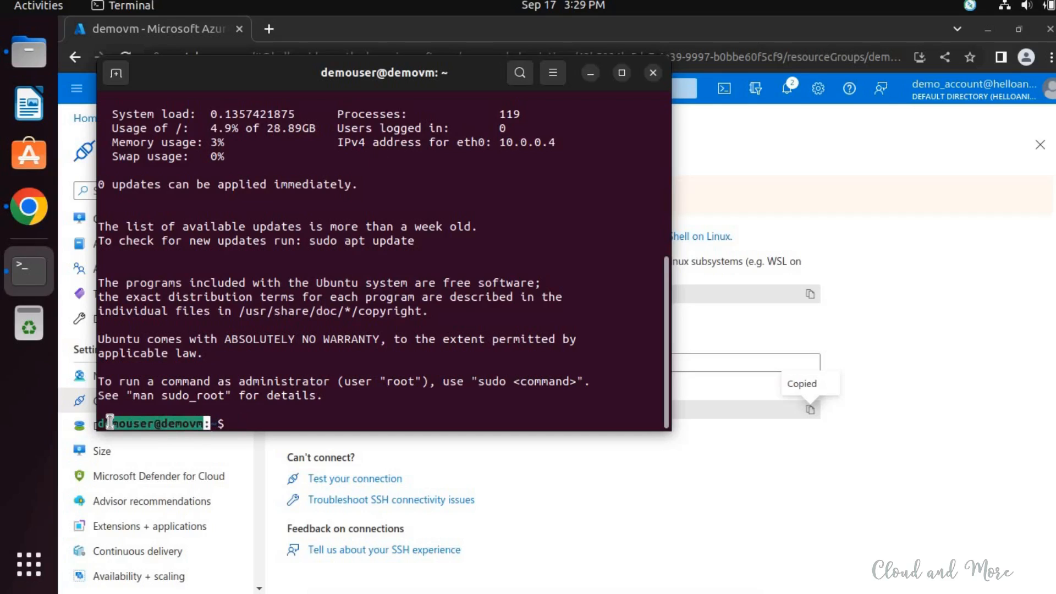
click(294, 420)
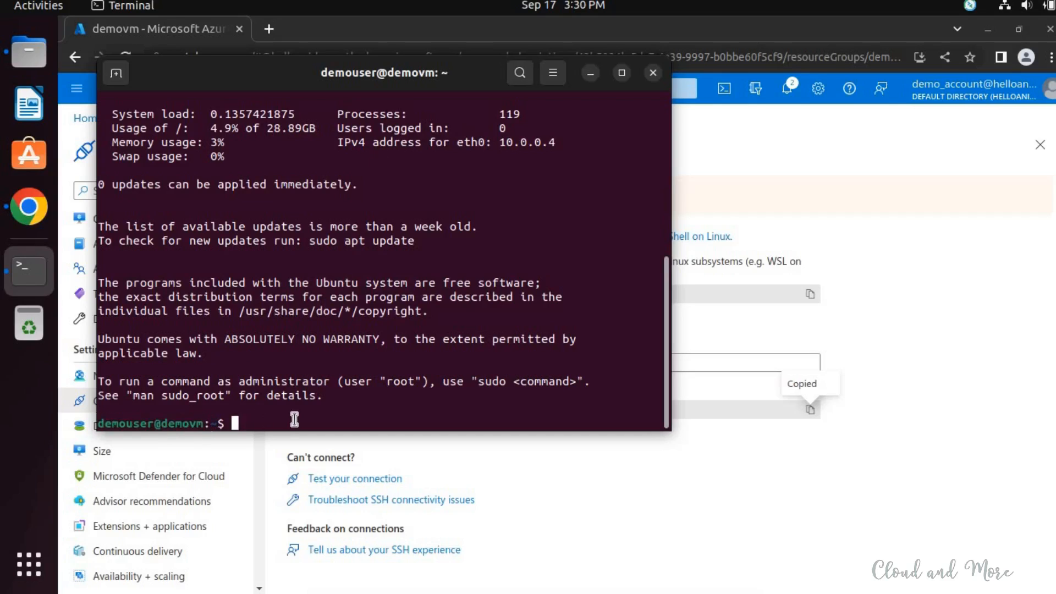
text(whoami)
key(Return)
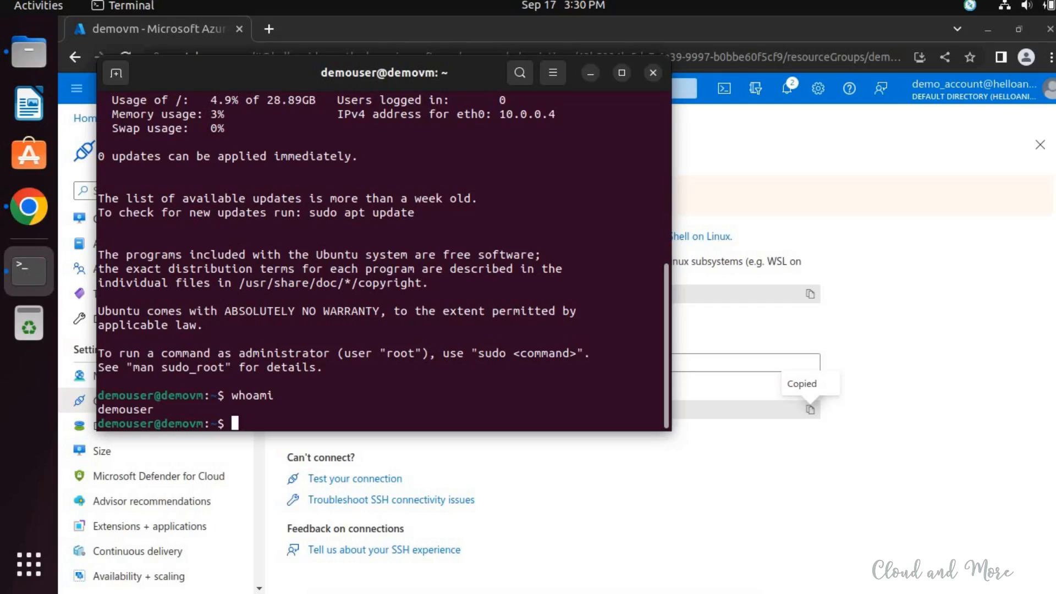
text(uname)
key(Return)
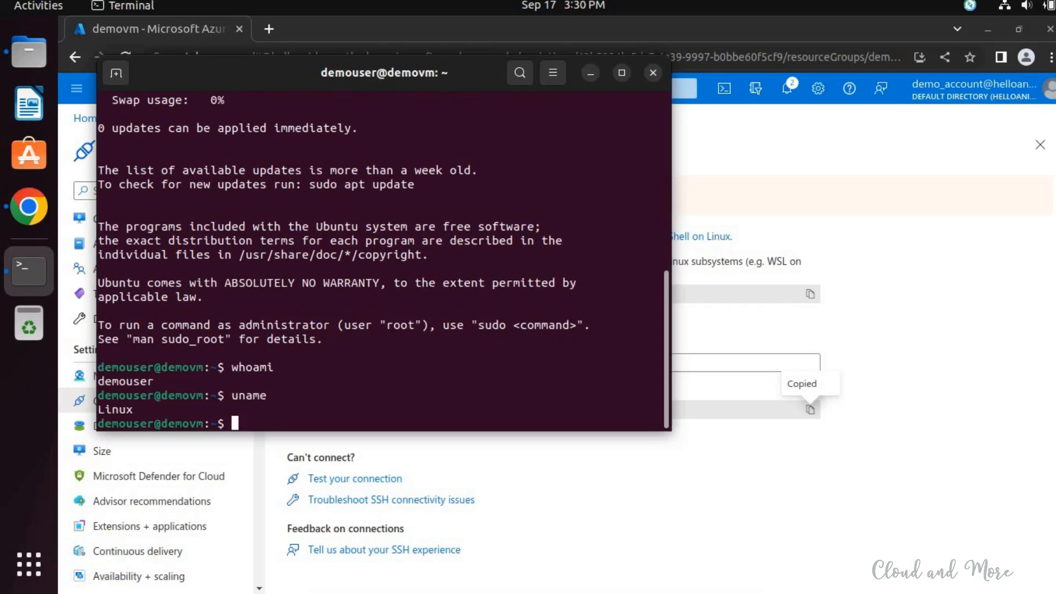
text(uname -v)
key(Return)
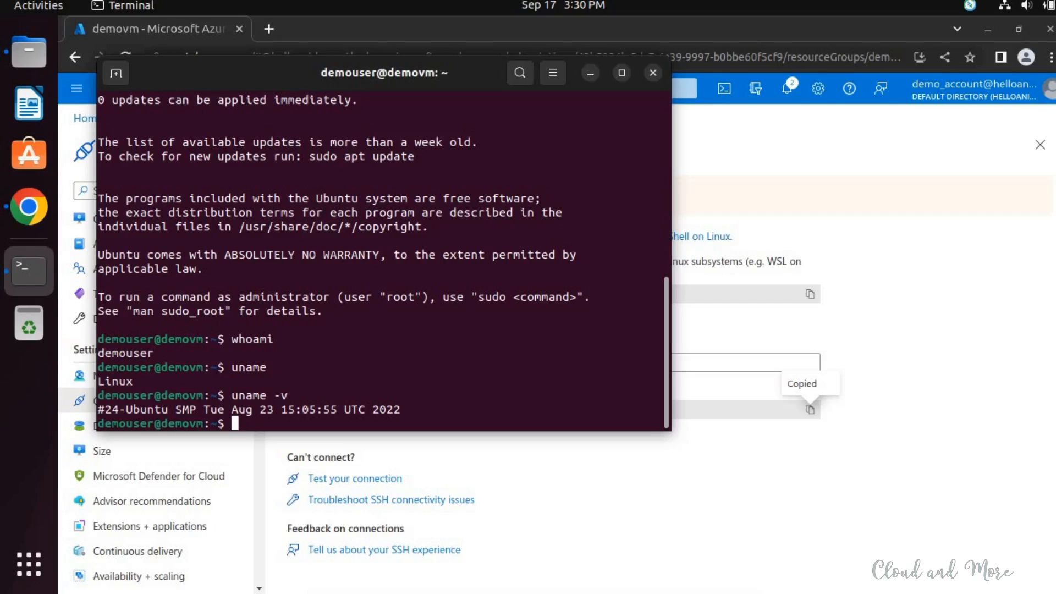
- View the VM's running processes with top, quit it, and clear the terminal
text(top)
key(Return)
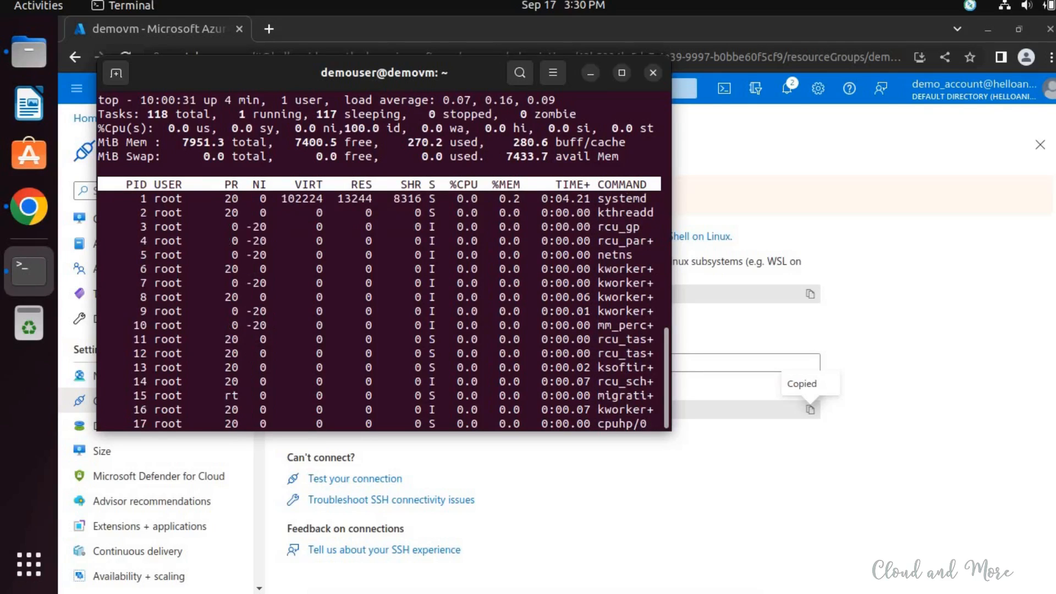
text(q)
text(clear)
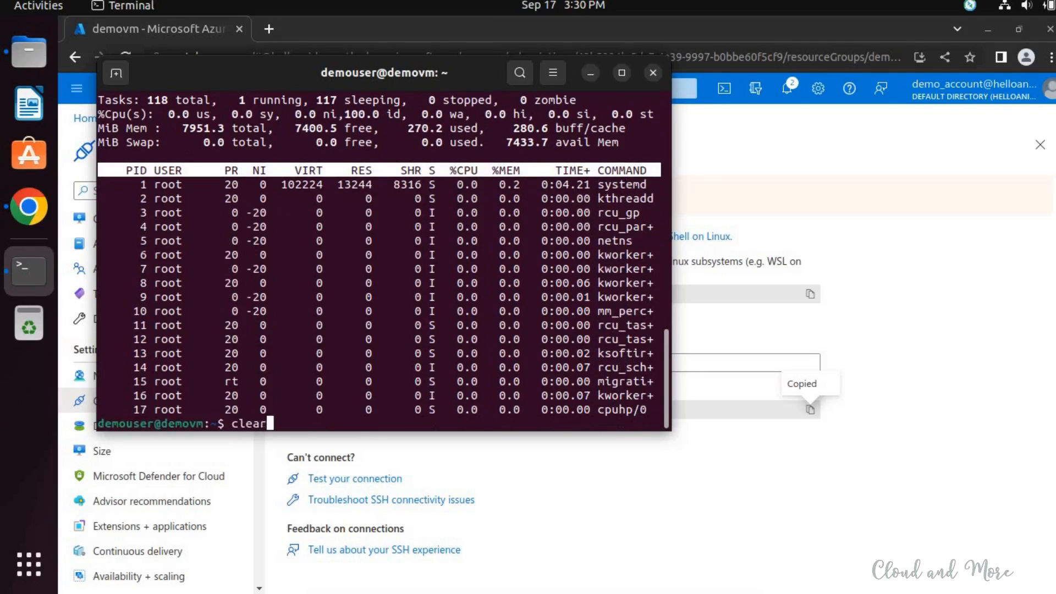
key(Return)
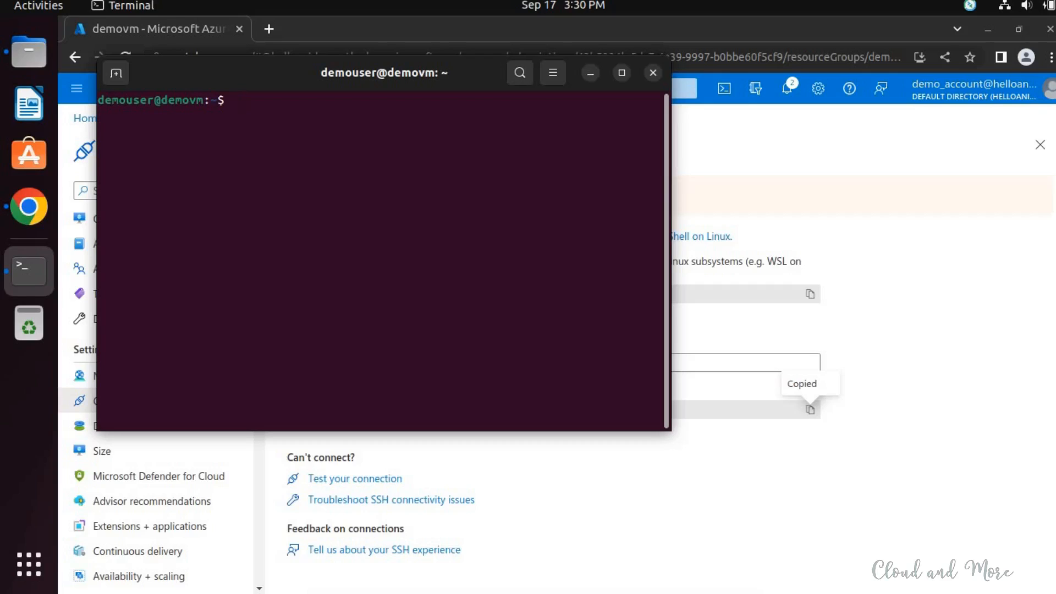
- Log out of the SSH session with exit, and close the local terminal with a second exit
text(exit)
key(Return)
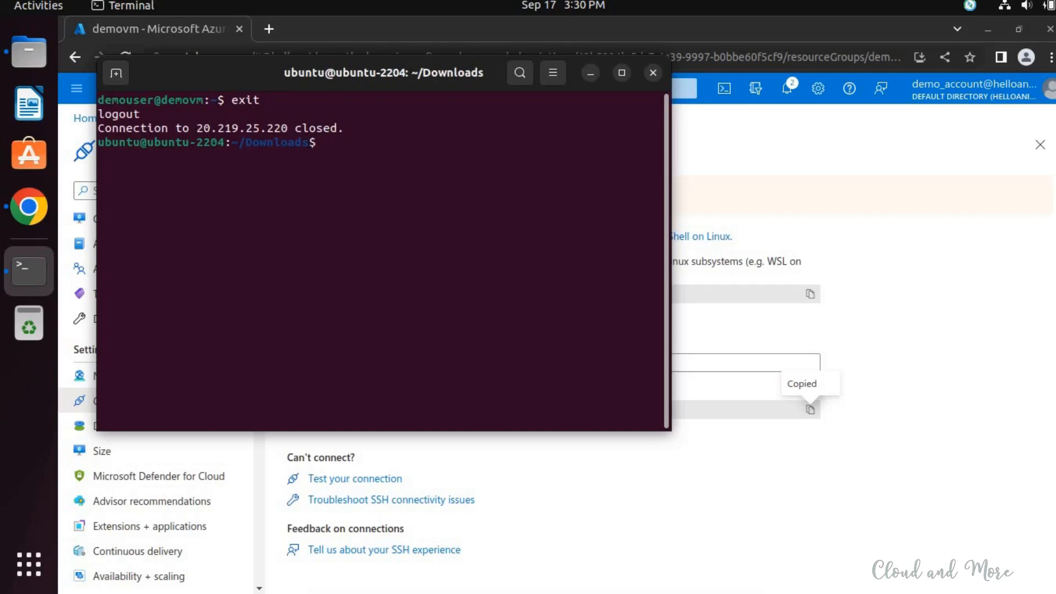
text(exit)
key(Return)
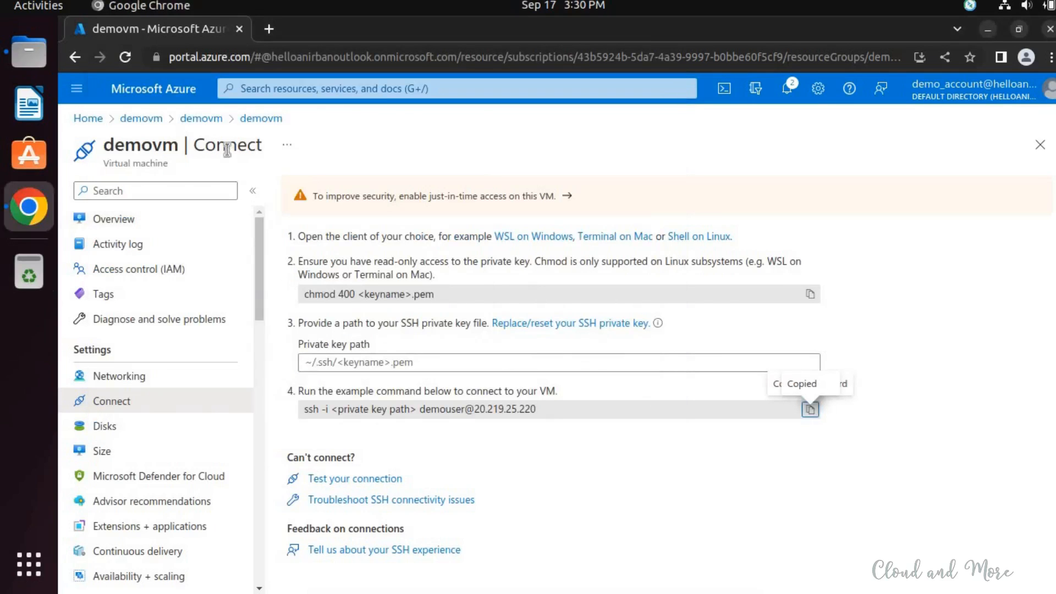
- Open the demovm Overview page in the Azure portal and review its essentials and properties
scroll(257, 329, down, 1)
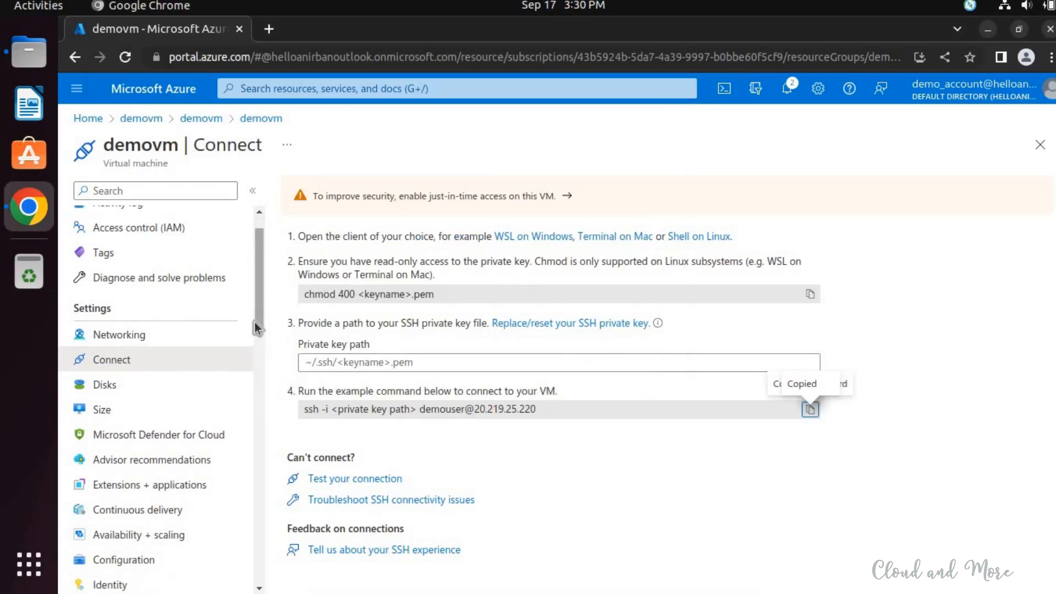
scroll(227, 261, up, 1)
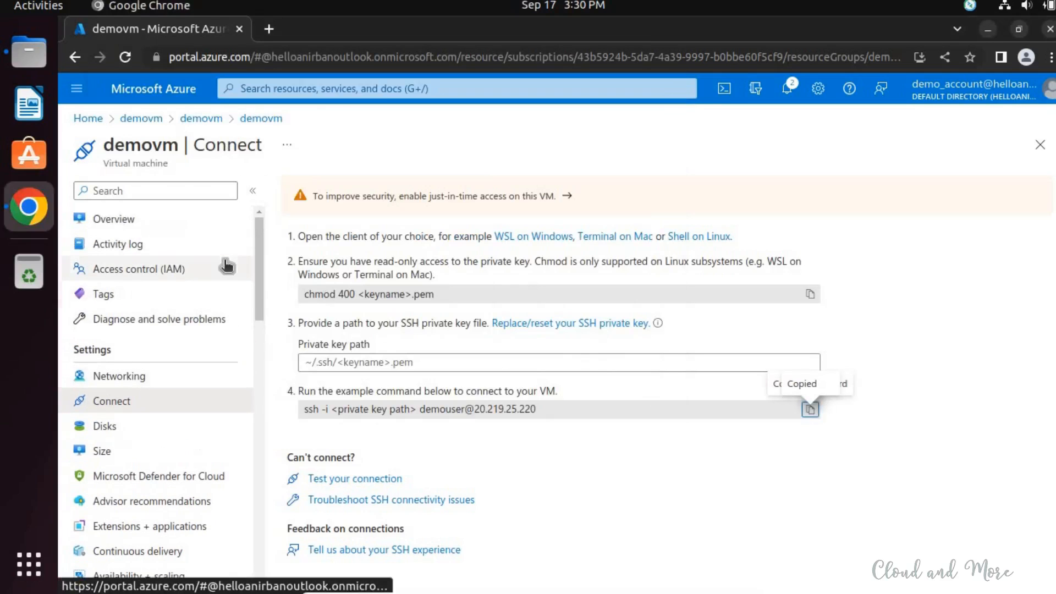
click(147, 225)
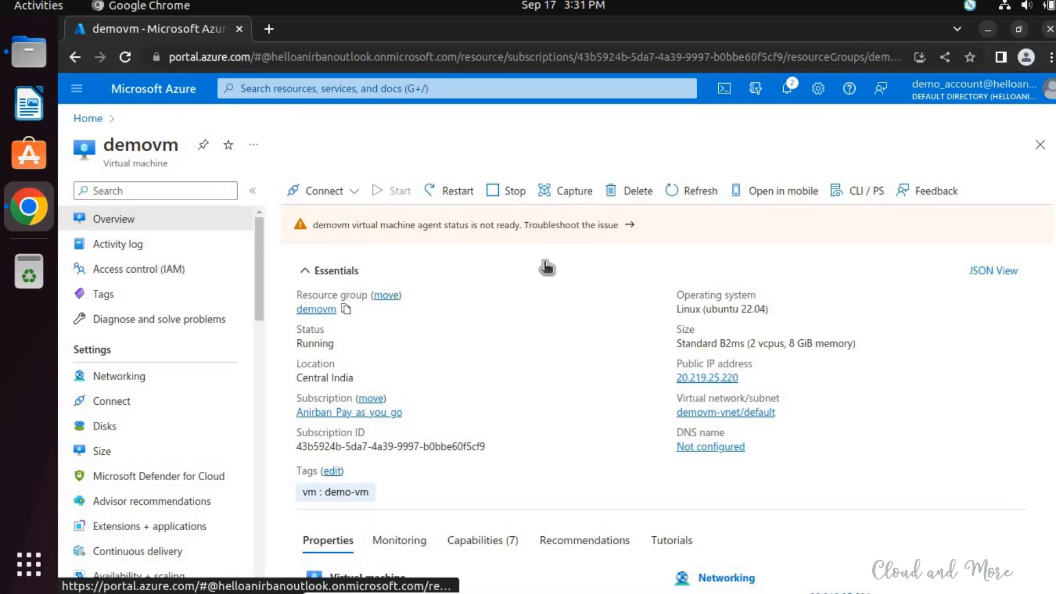
scroll(547, 268, down, 1)
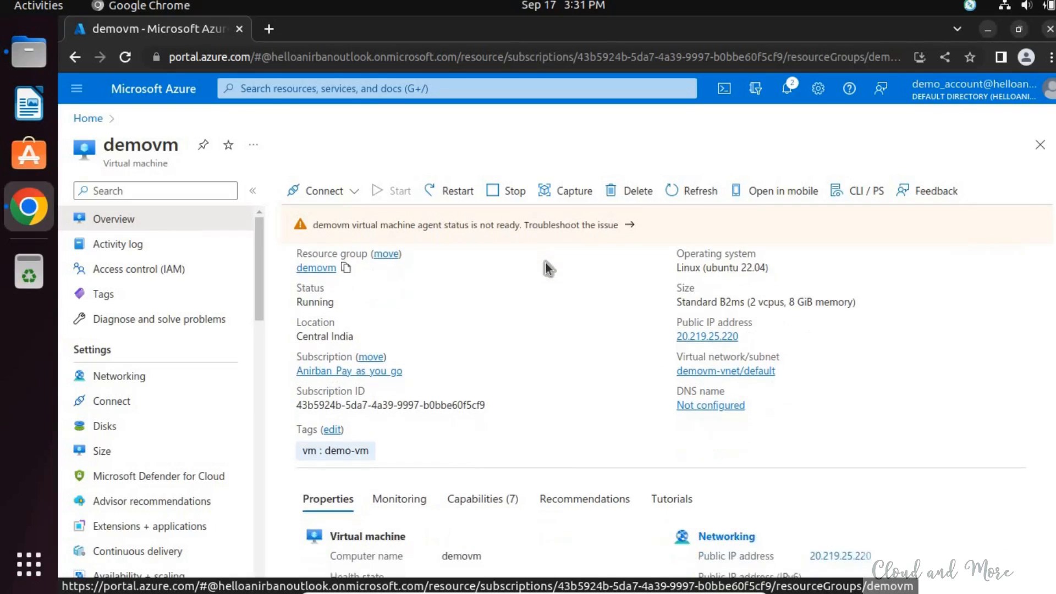
scroll(548, 268, down, 2)
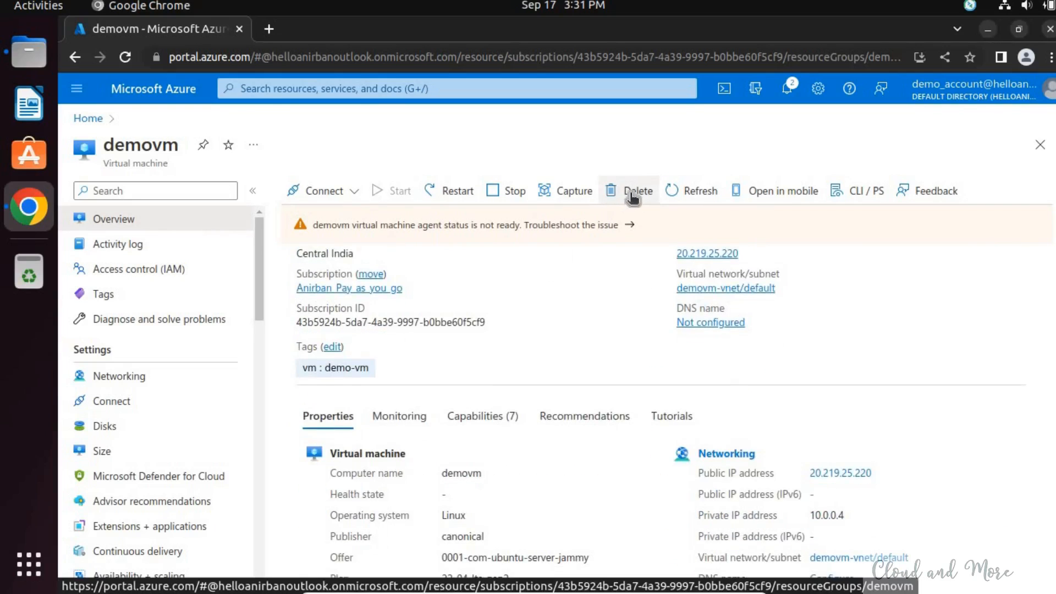
- Delete demovm with force delete applied, including its OS disk, network interface and public IP address, and acknowledge the deletion
click(633, 196)
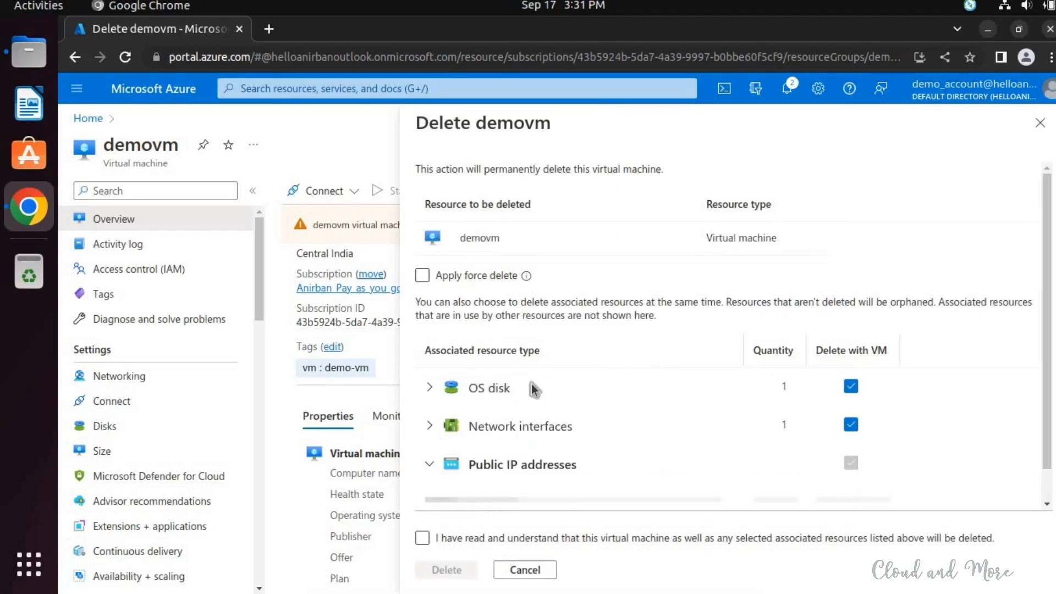
click(442, 278)
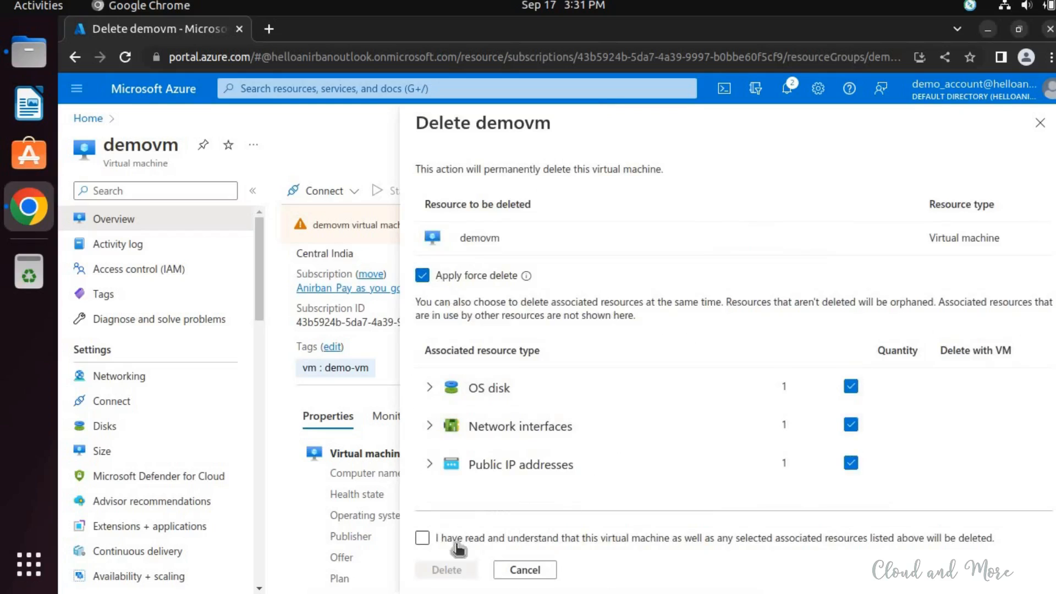
click(435, 544)
click(447, 572)
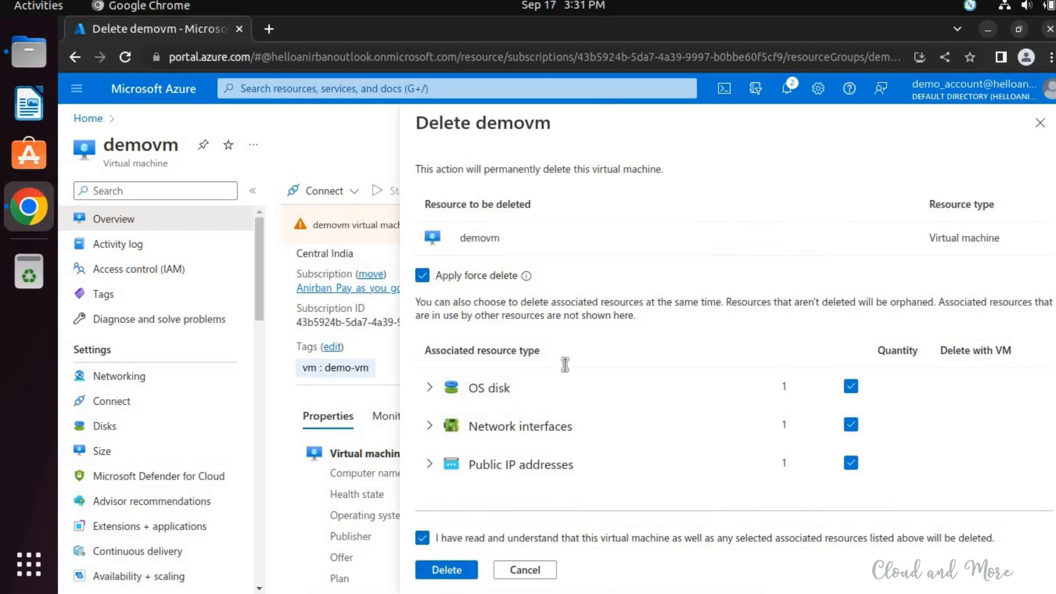